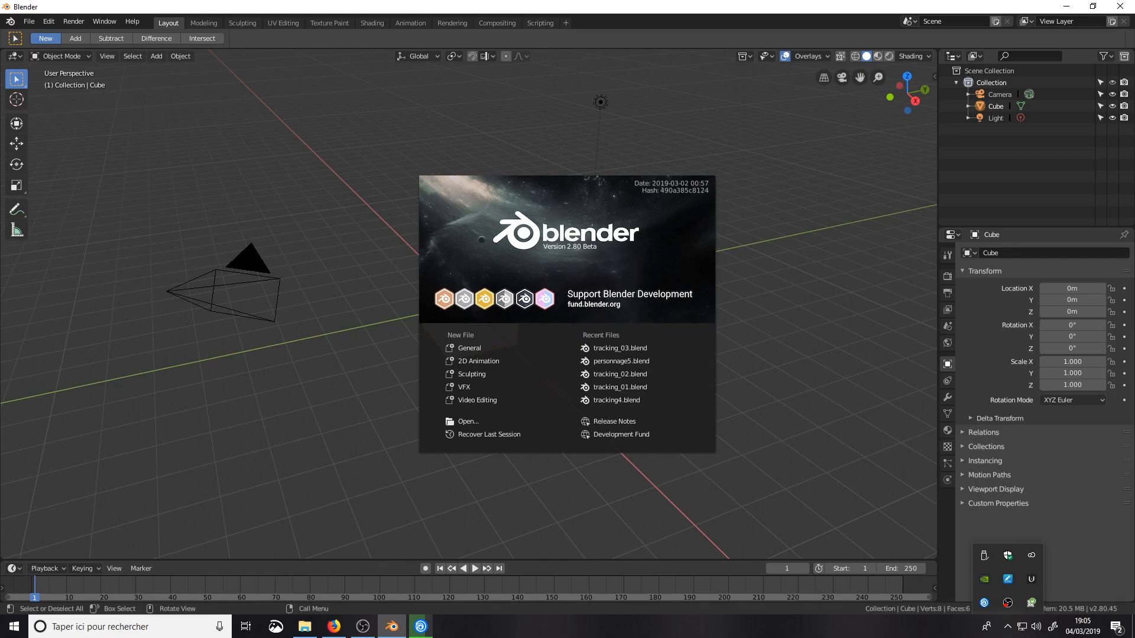
# Dismiss the startup splash and create a new project from the VFX template
pyautogui.click(1015, 599)
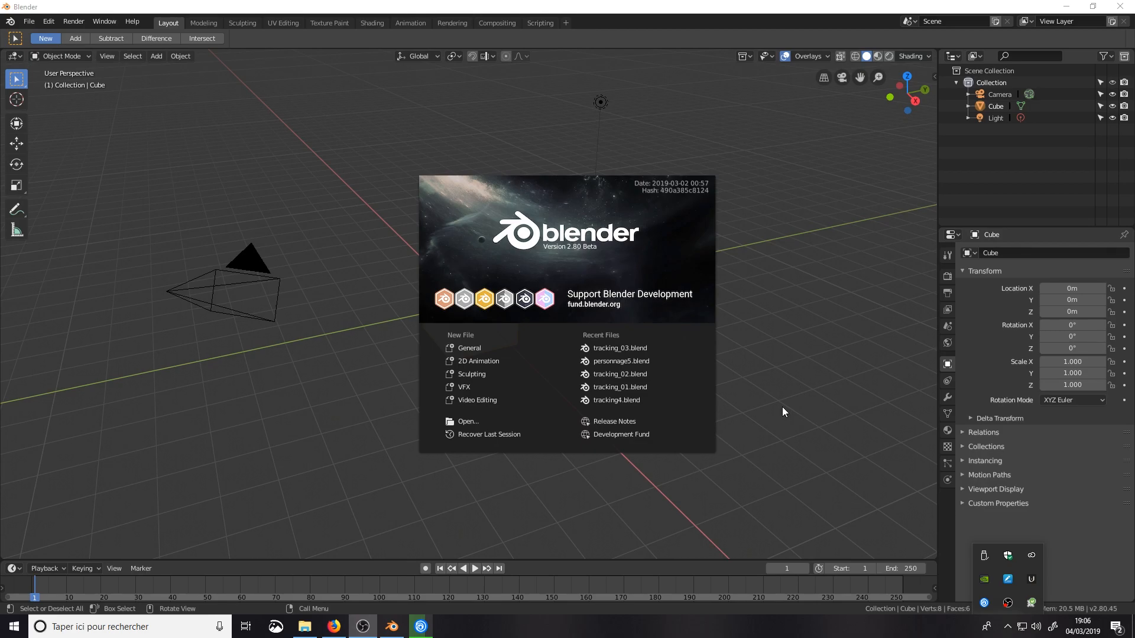
pyautogui.click(30, 25)
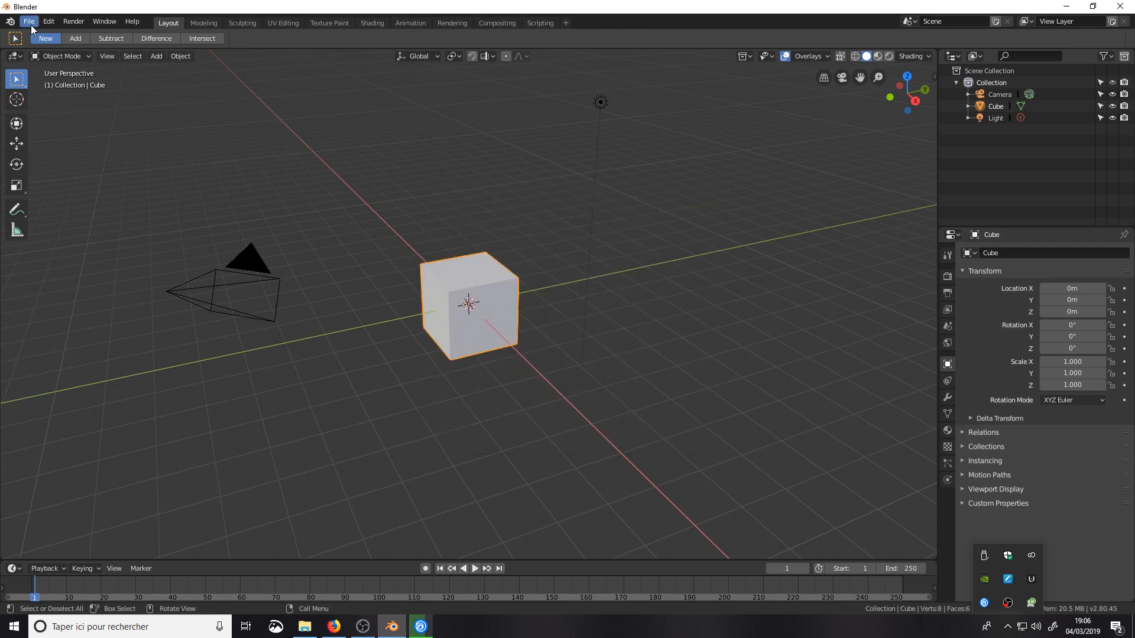
pyautogui.click(31, 25)
pyautogui.moveTo(31, 36)
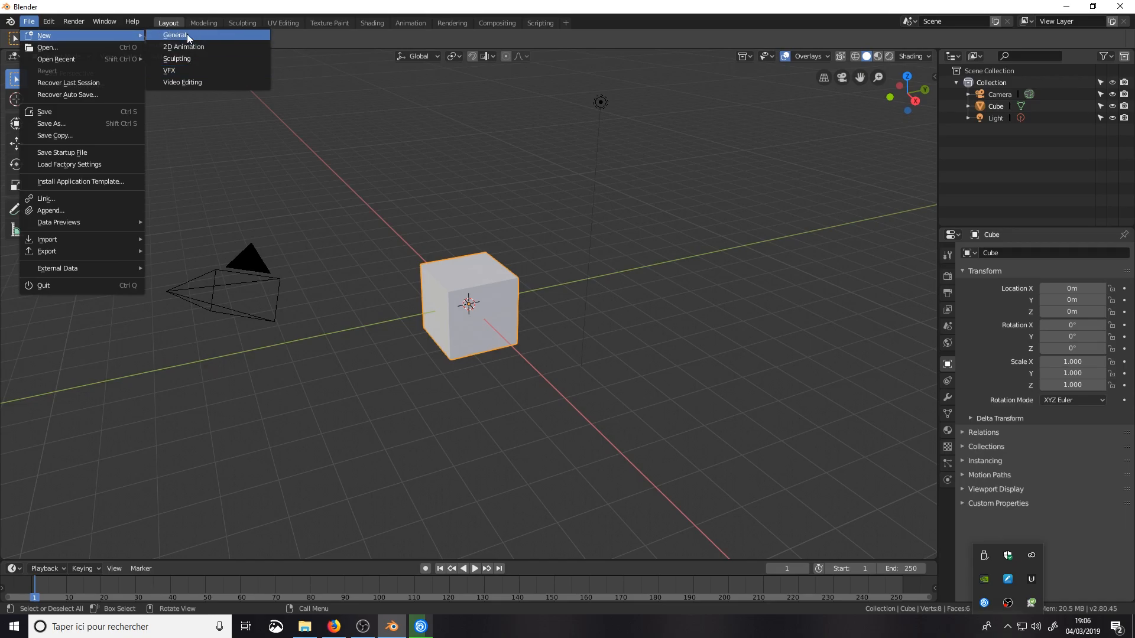
pyautogui.click(183, 73)
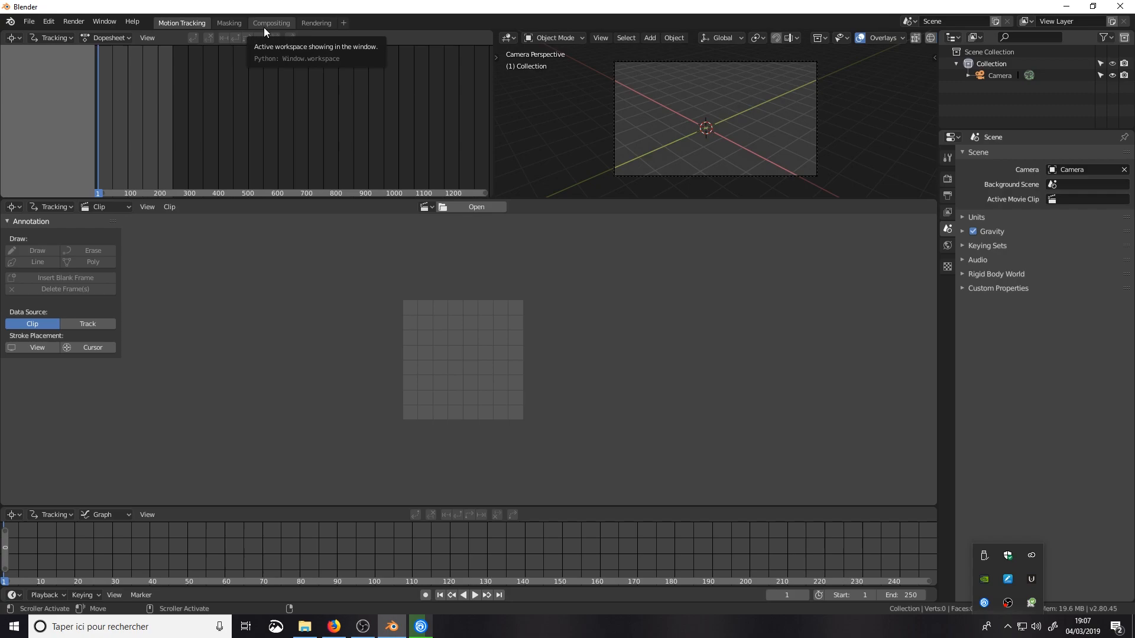
# Look over the Rendering workspace, return to Motion Tracking and view the editor types available for the dopesheet area
pyautogui.click(311, 22)
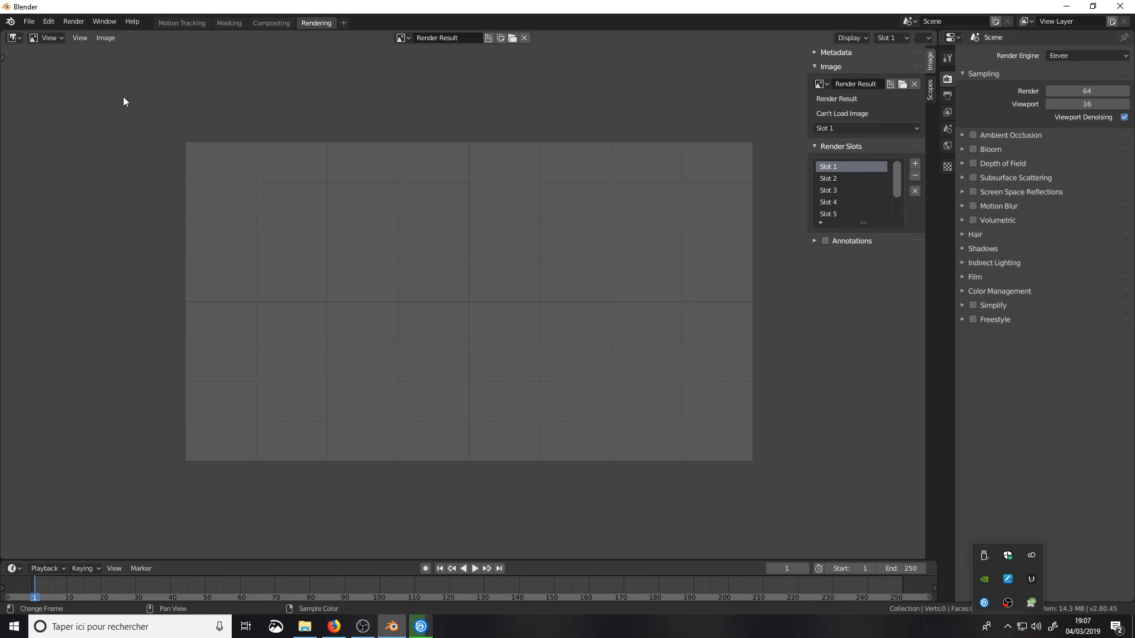
pyautogui.click(182, 23)
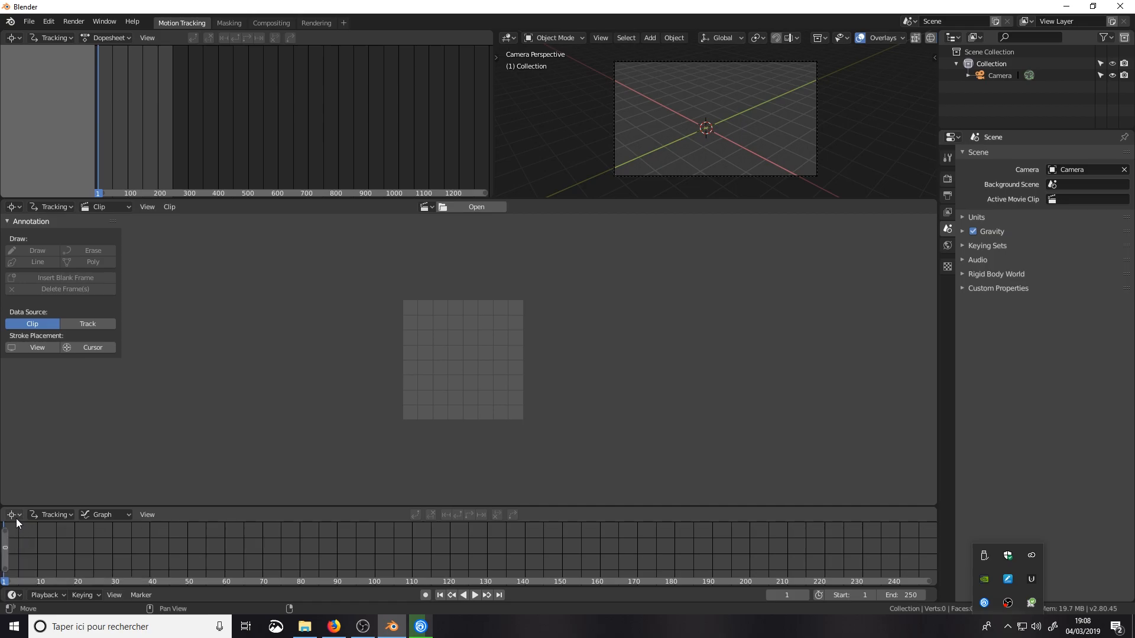
pyautogui.click(14, 38)
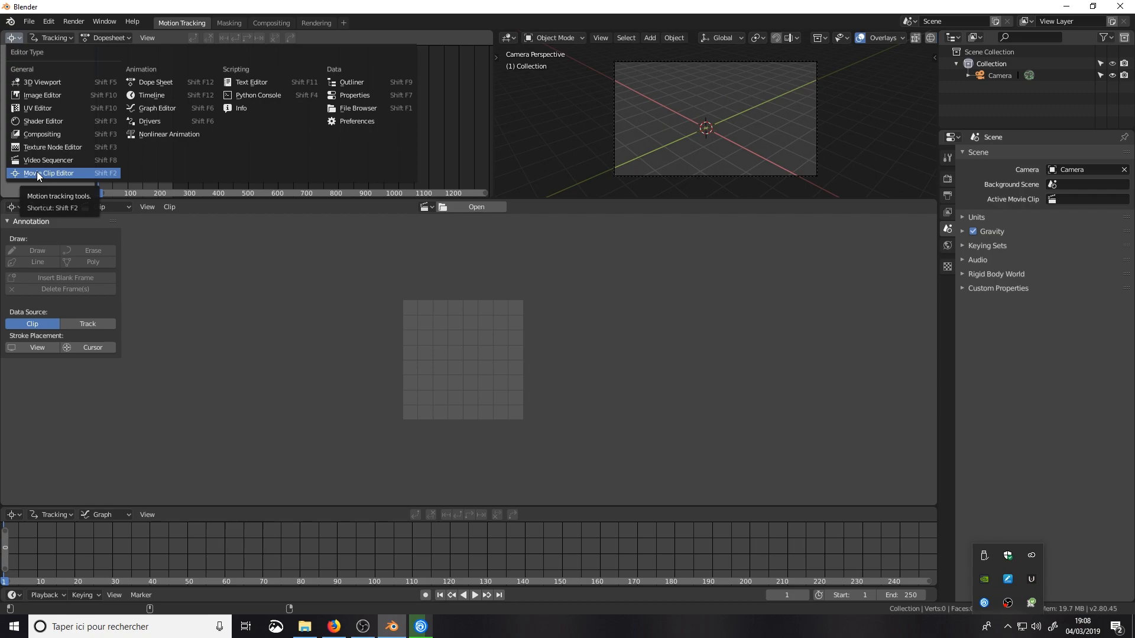
# Create a new project from the Video Editing template and view the editor types available for the sequencer area
pyautogui.click(29, 22)
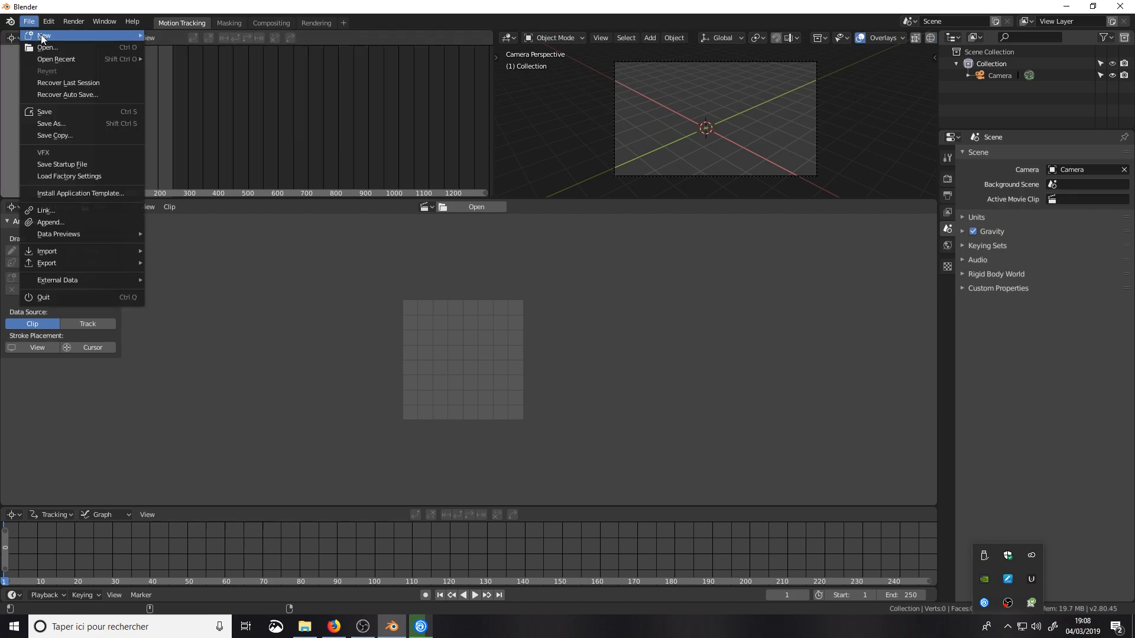
pyautogui.moveTo(46, 39)
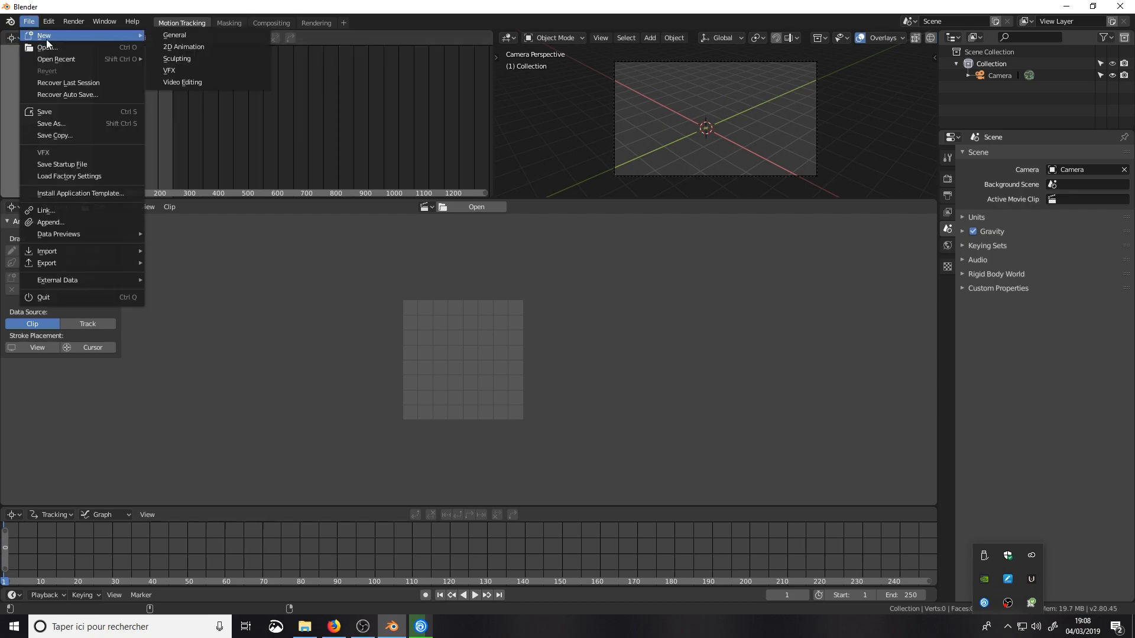
pyautogui.click(185, 81)
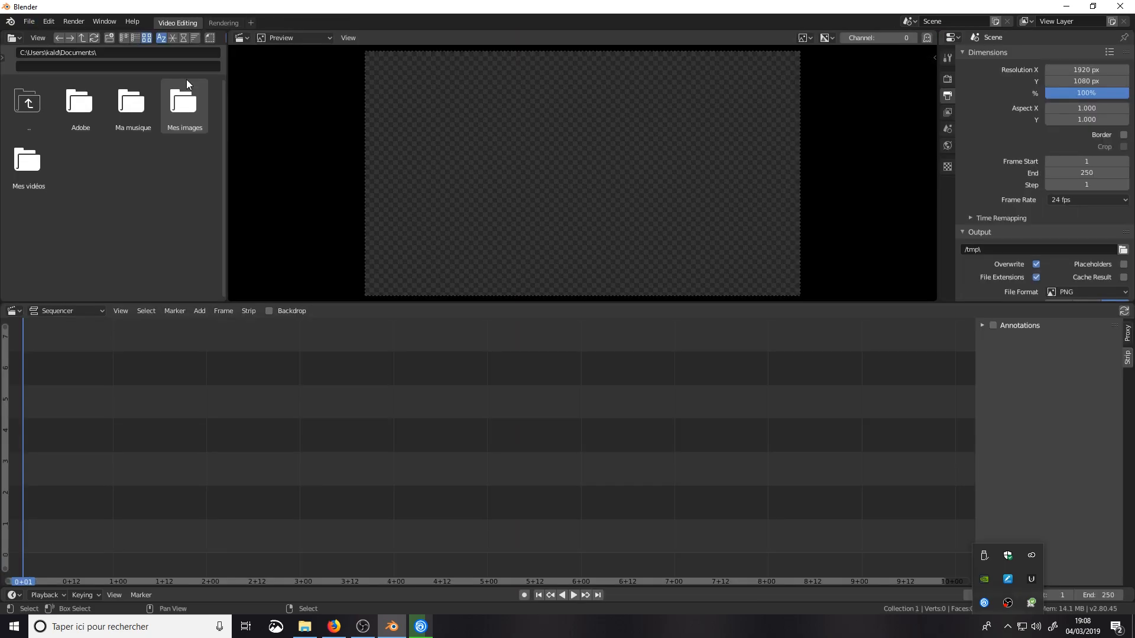
pyautogui.click(14, 312)
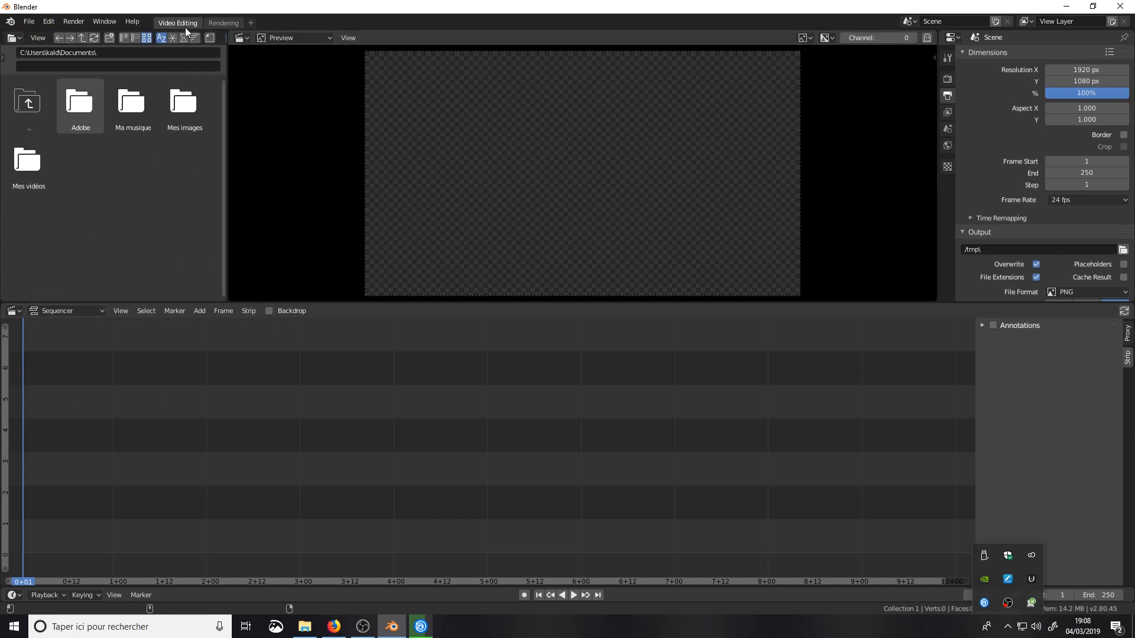
# Create a new project from the VFX template in place of the video editing one
pyautogui.click(28, 22)
pyautogui.moveTo(34, 34)
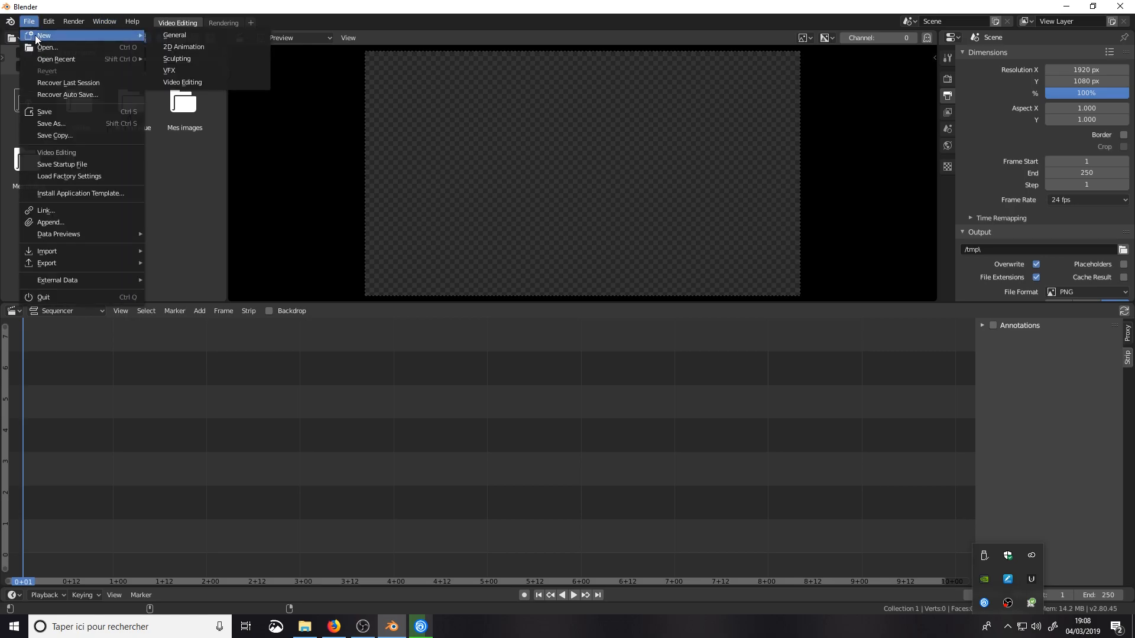
pyautogui.click(171, 69)
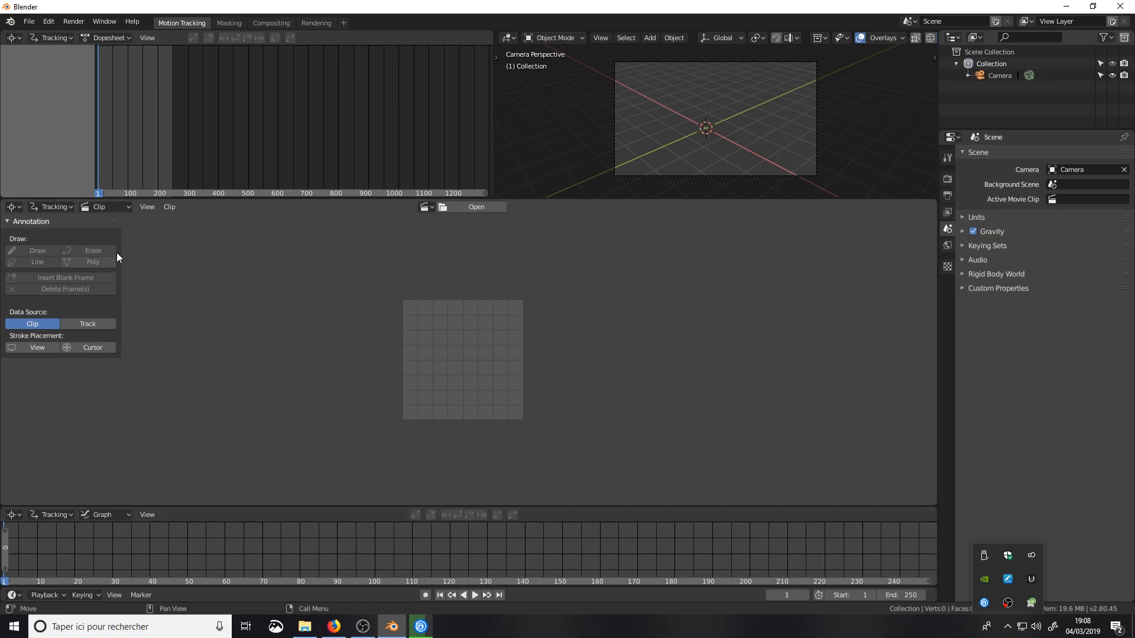
# Examine the editor type, the Tracking and Mask modes and the view setting of the central Movie Clip Editor
pyautogui.click(9, 208)
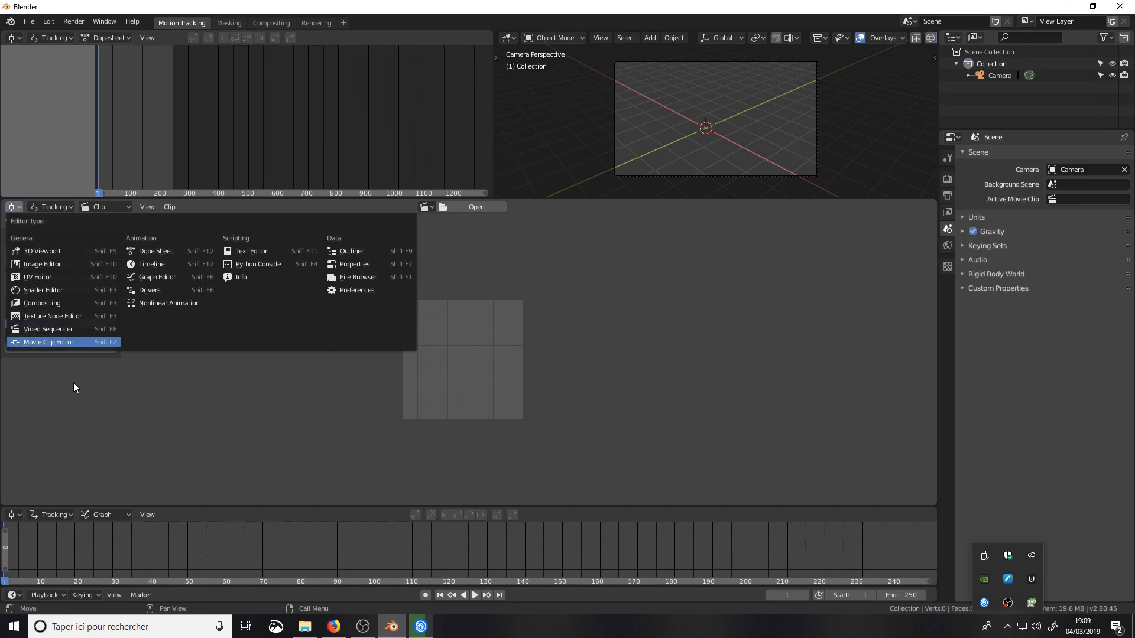
pyautogui.click(54, 207)
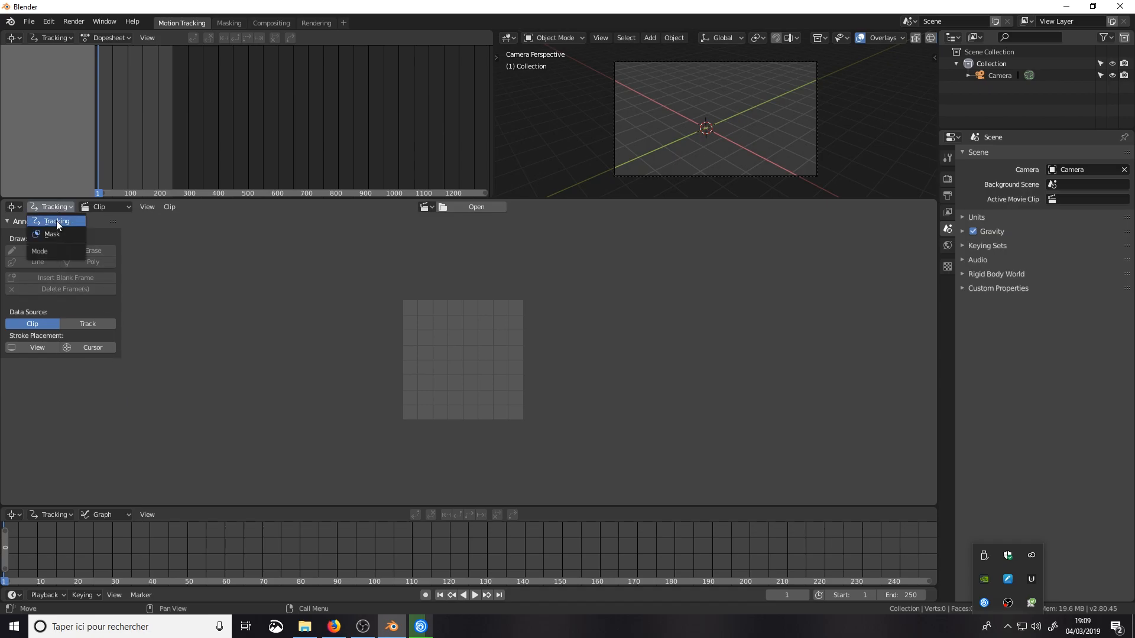
pyautogui.click(98, 206)
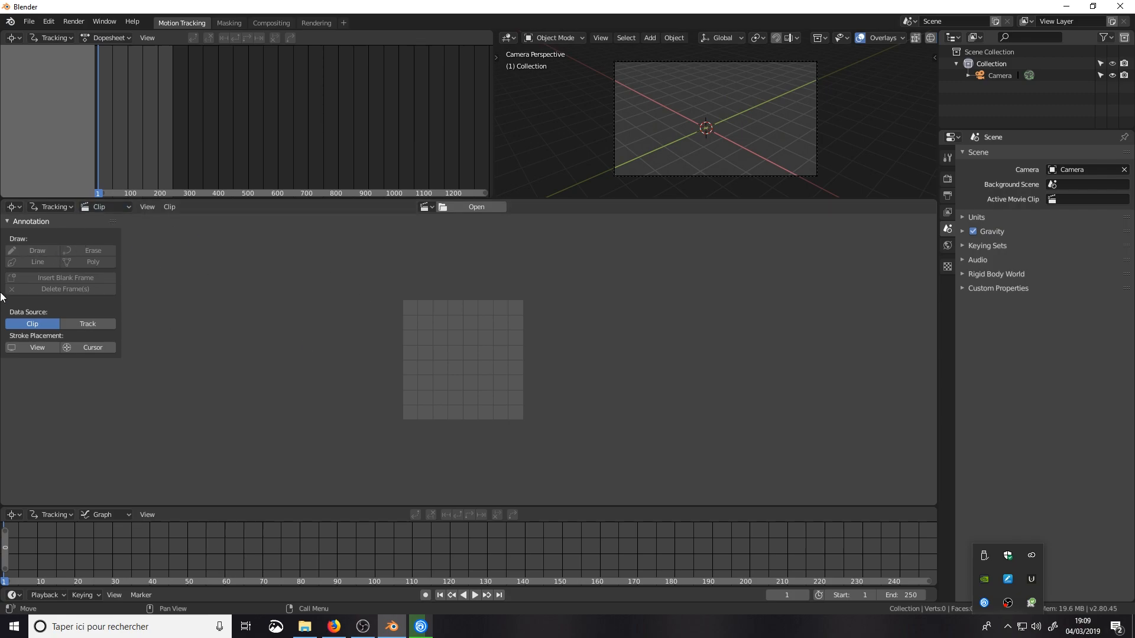
pyautogui.click(457, 210)
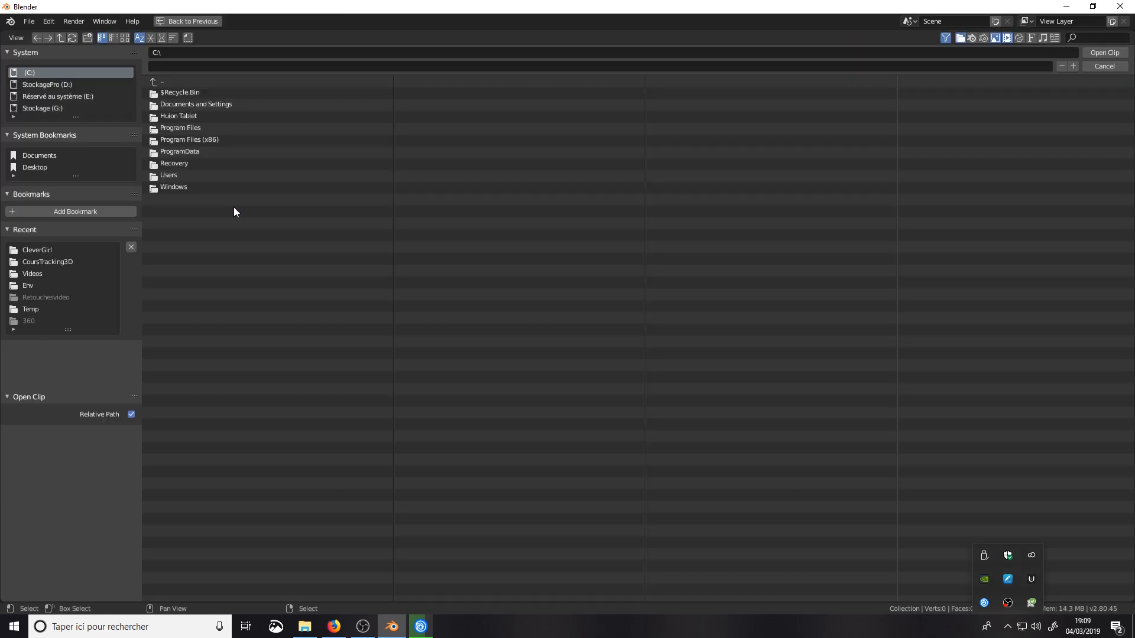
pyautogui.click(39, 156)
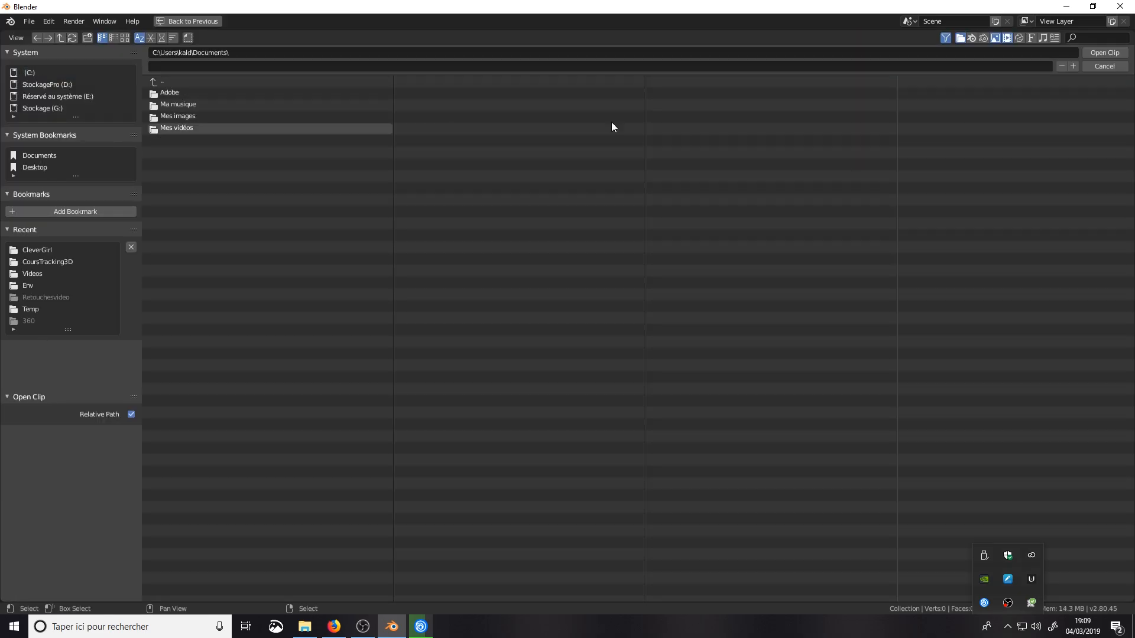
pyautogui.click(1104, 66)
# Save the project as tracking_04.blend in the CoursTracking3D folder, incrementing the name from tracking_03.blend
pyautogui.click(29, 21)
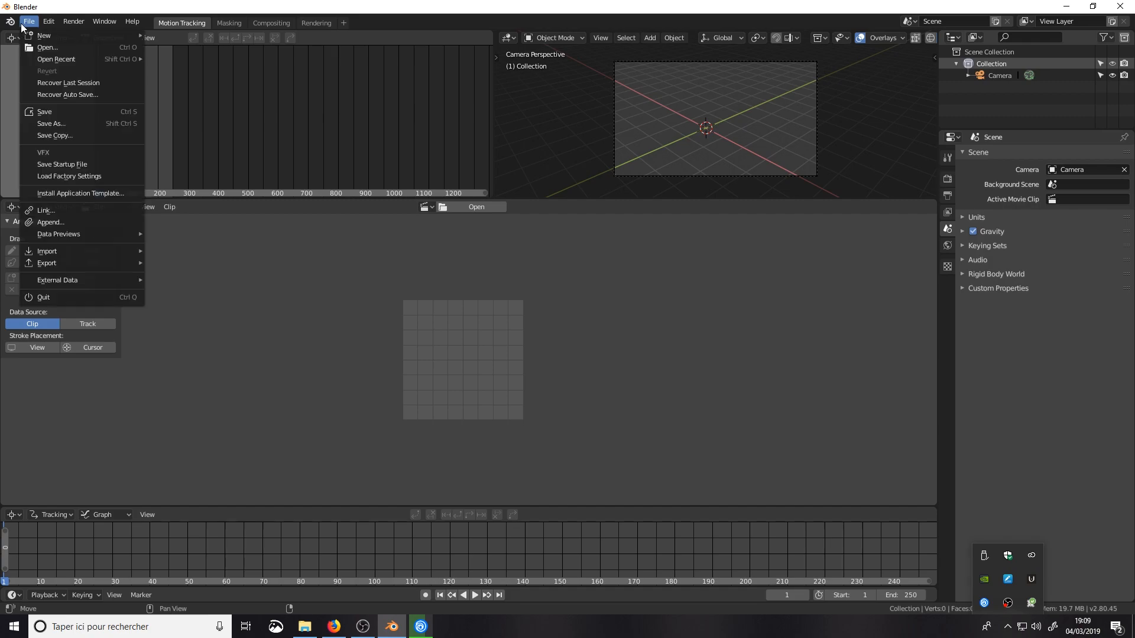
pyautogui.click(54, 124)
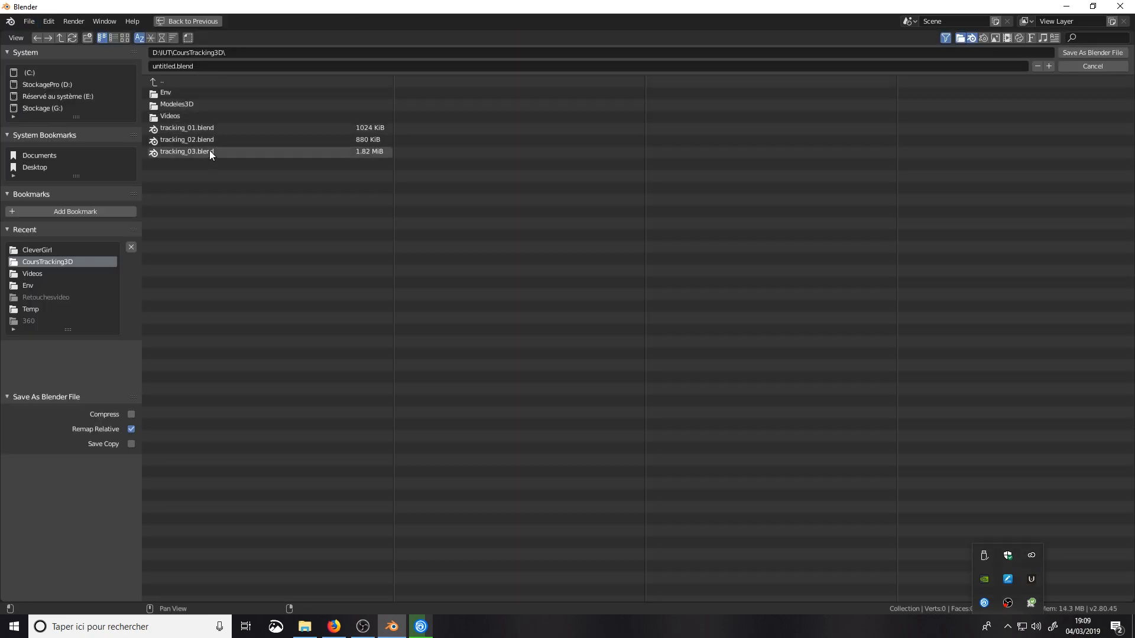
pyautogui.click(168, 116)
pyautogui.click(161, 83)
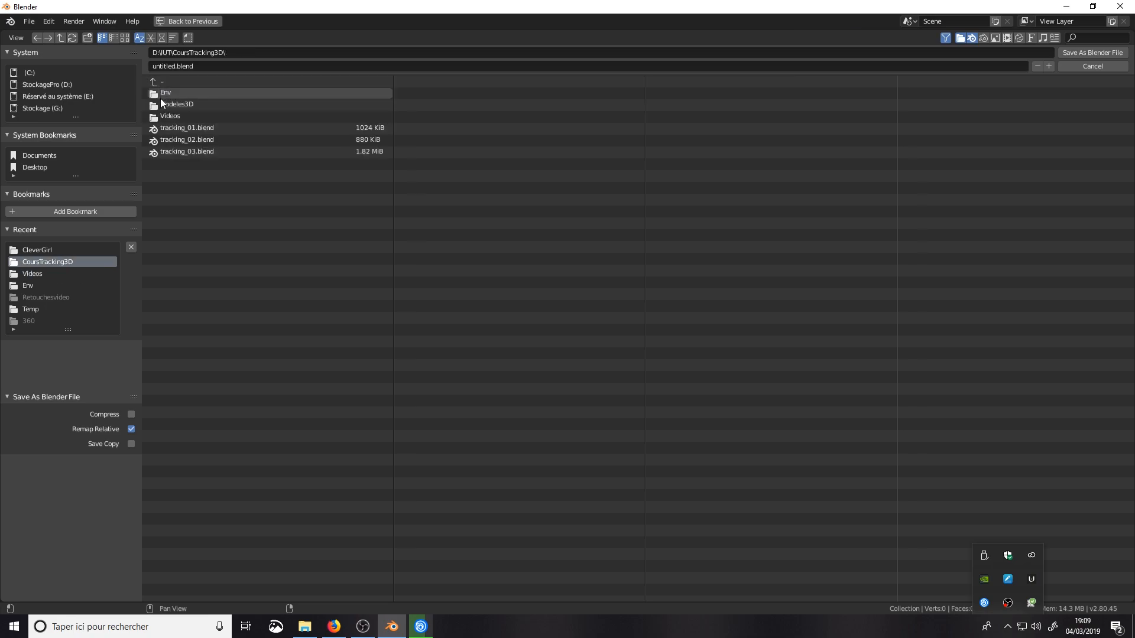
pyautogui.click(164, 115)
pyautogui.click(161, 83)
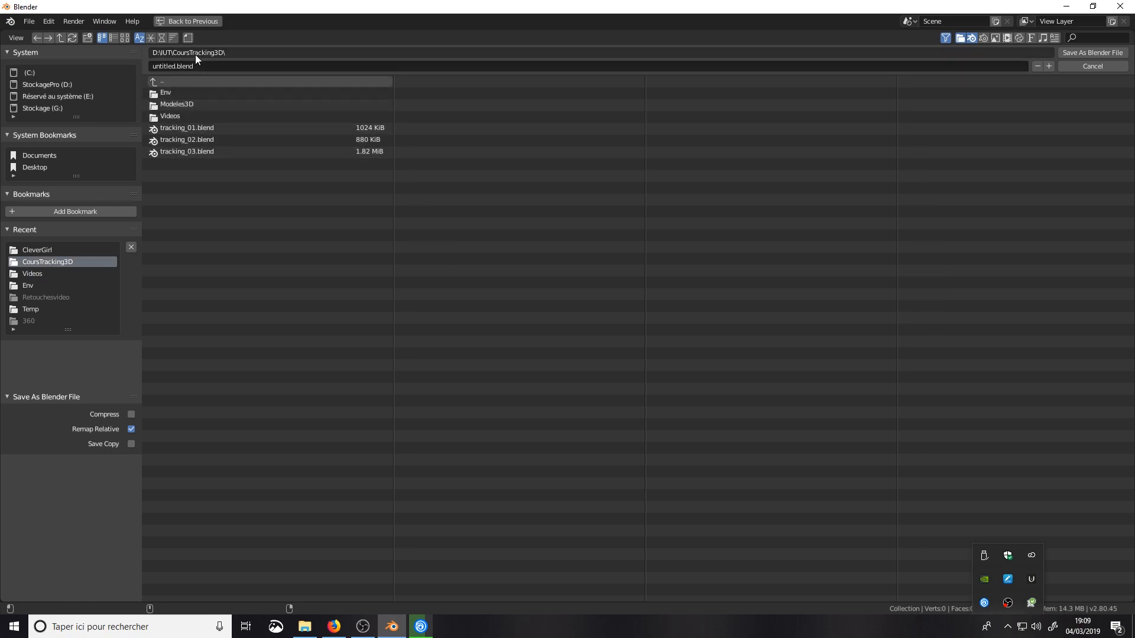
pyautogui.click(189, 151)
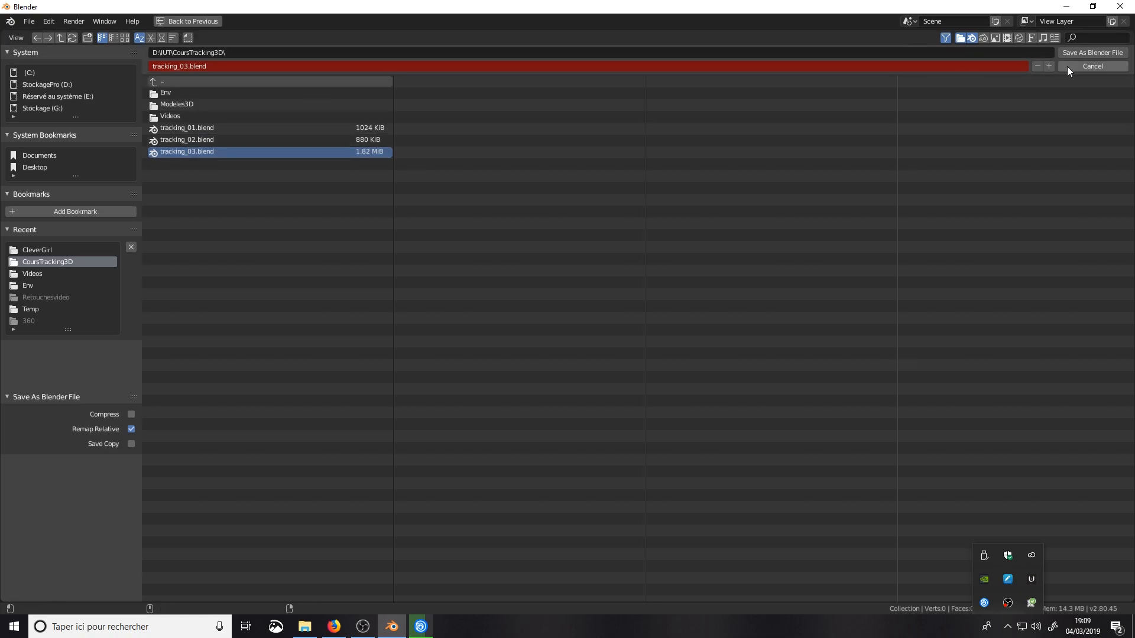
pyautogui.click(1049, 66)
pyautogui.click(1079, 52)
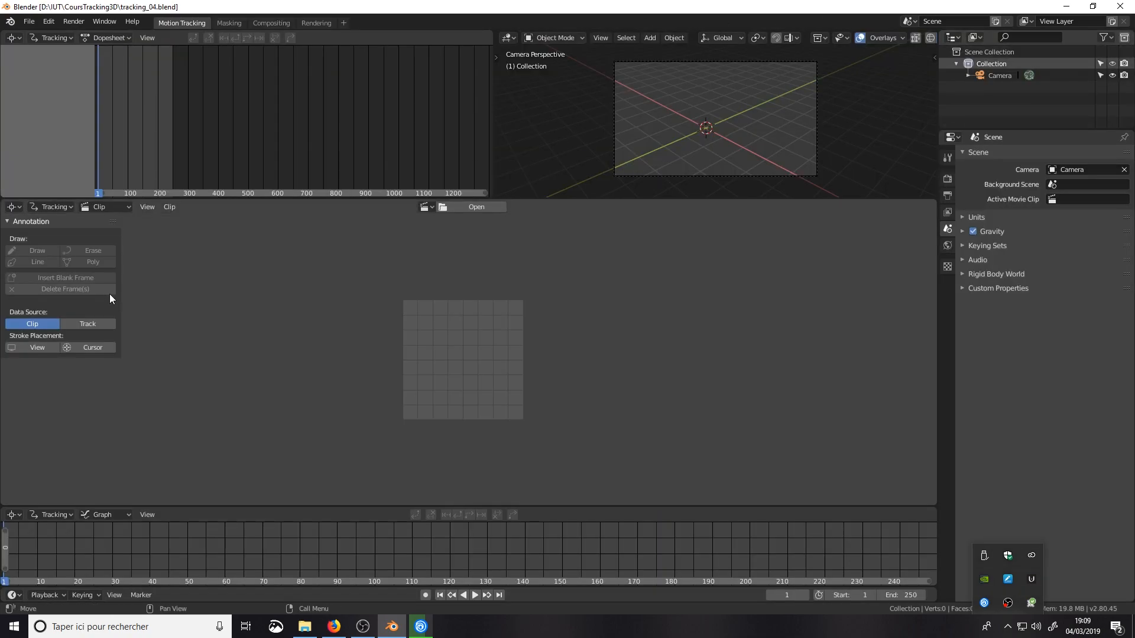
# Load the footage IU1A8159.MOV from the Videos folder into the Movie Clip Editor, browsing the files as thumbnails
pyautogui.click(458, 207)
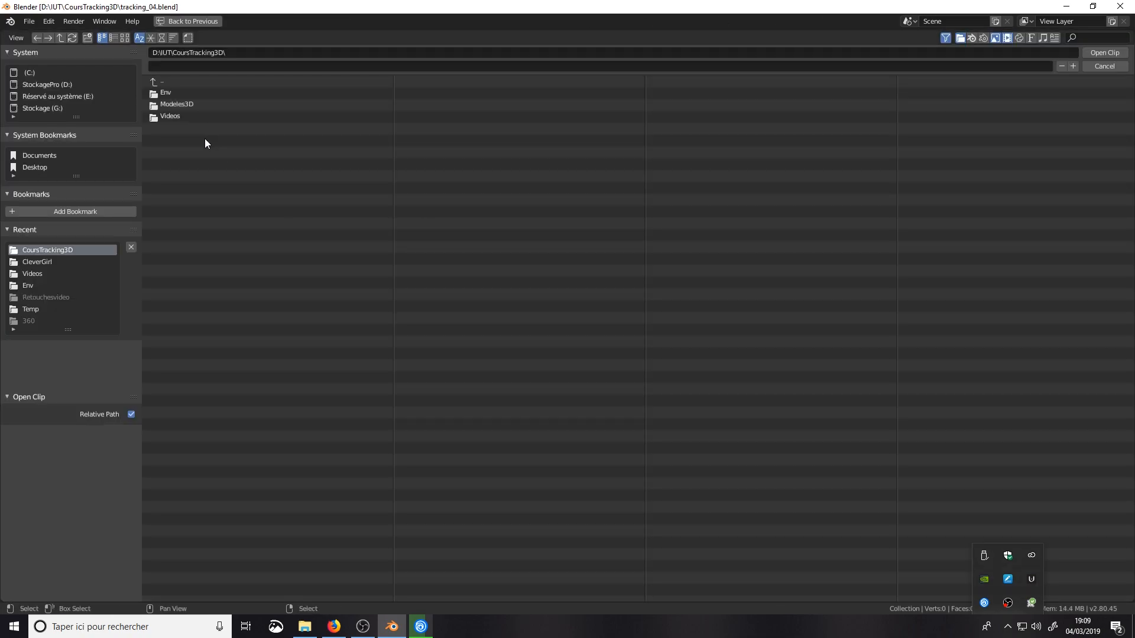
pyautogui.click(185, 116)
pyautogui.click(124, 38)
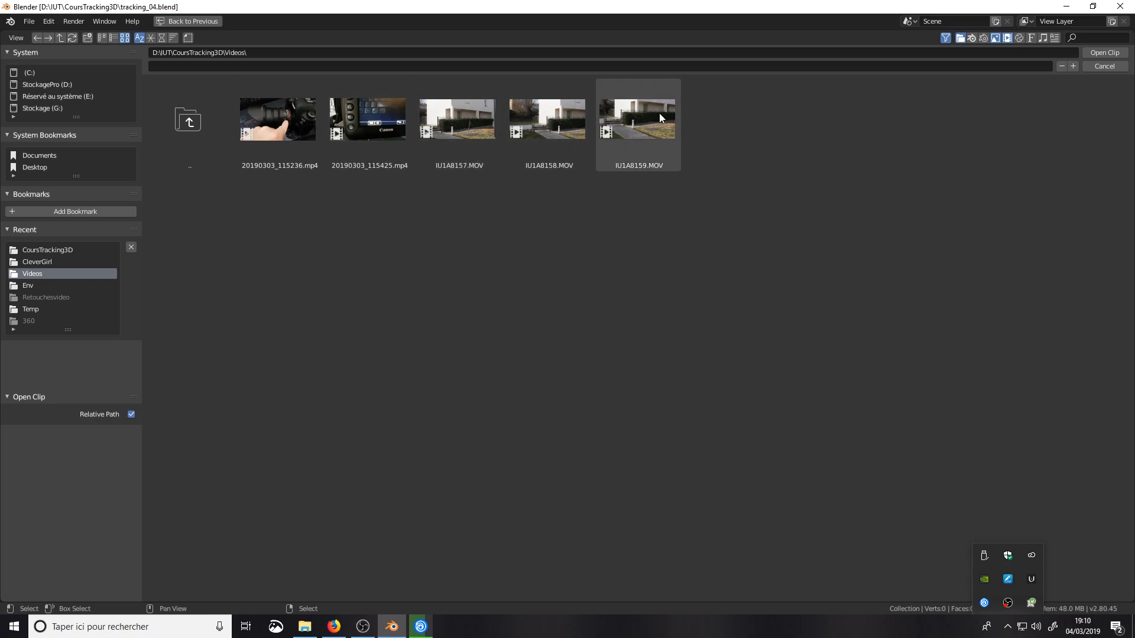
pyautogui.doubleClick(630, 129)
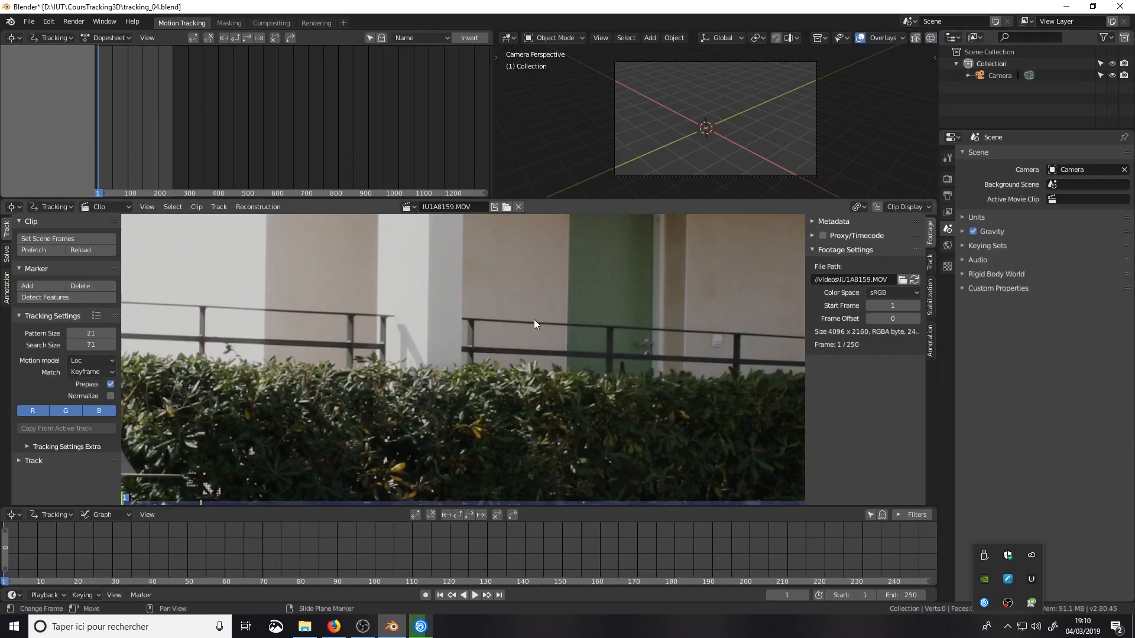
pyautogui.scroll(-5, 527, 357)
pyautogui.moveTo(416, 389); pyautogui.dragTo(462, 372, button='middle')
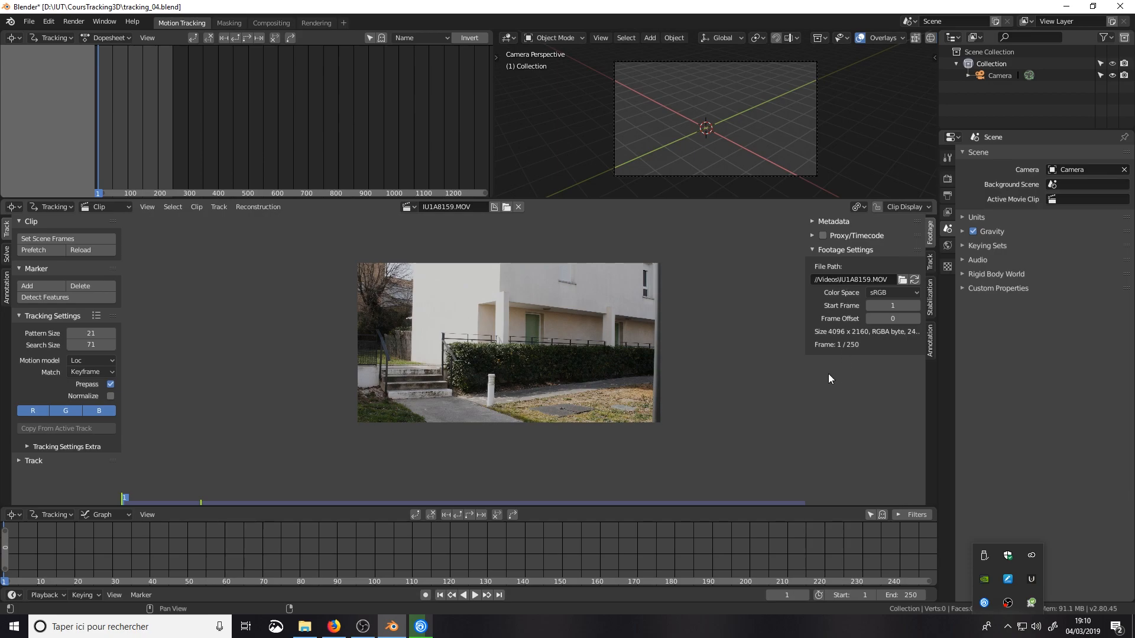
pyautogui.scroll(2, 519, 346)
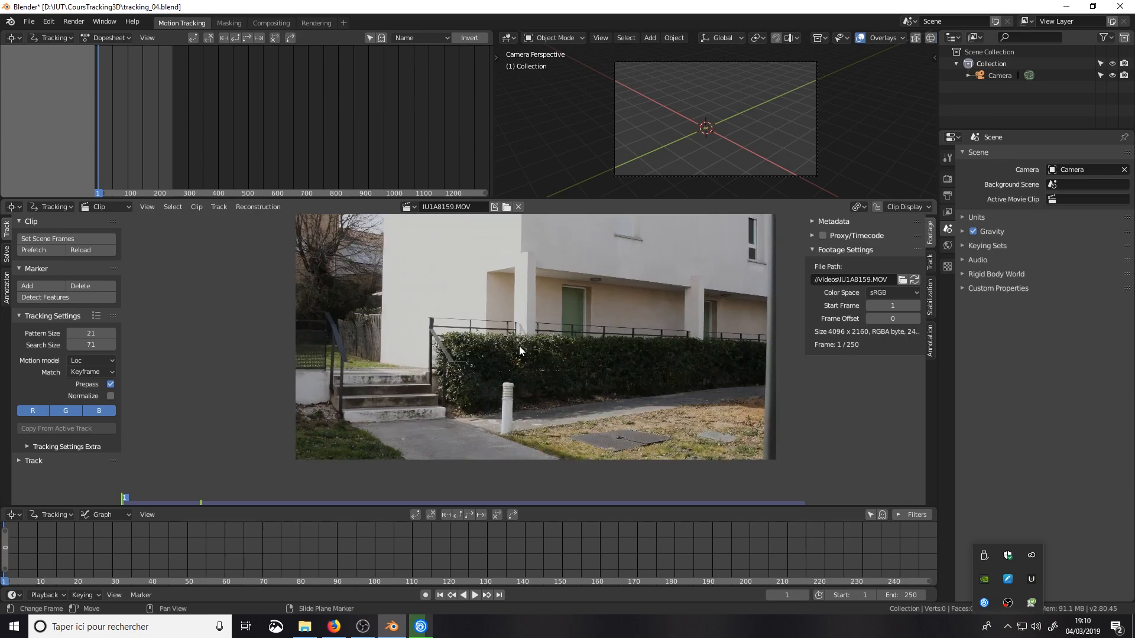
pyautogui.scroll(-1, 519, 346)
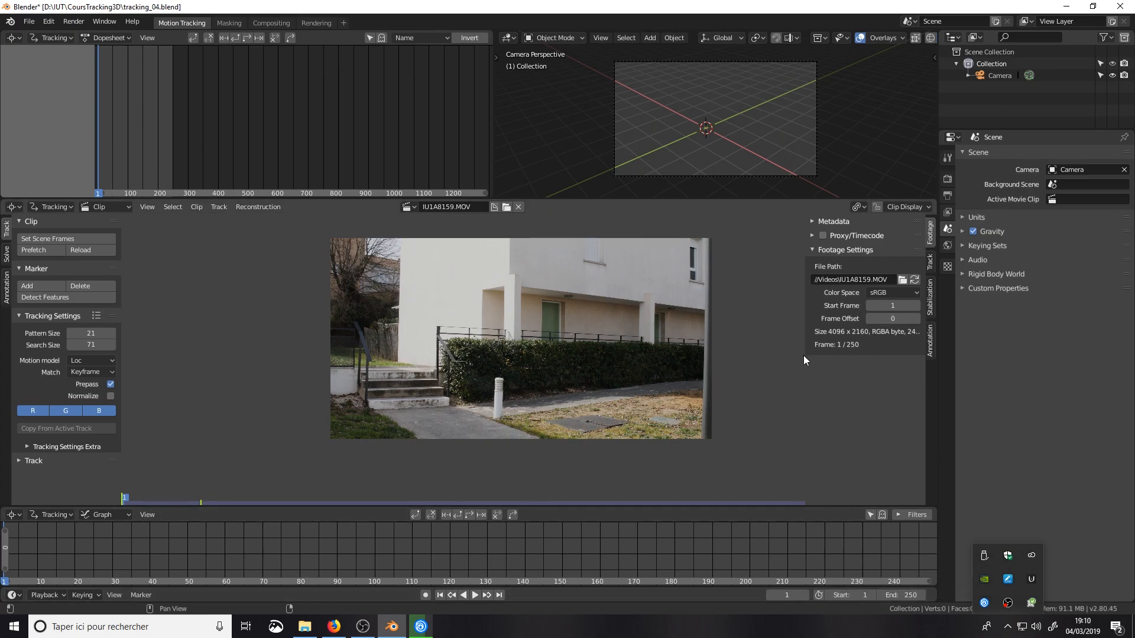
# Try an end frame of 455 for the scene's playback range and set it back to 250
pyautogui.click(902, 595)
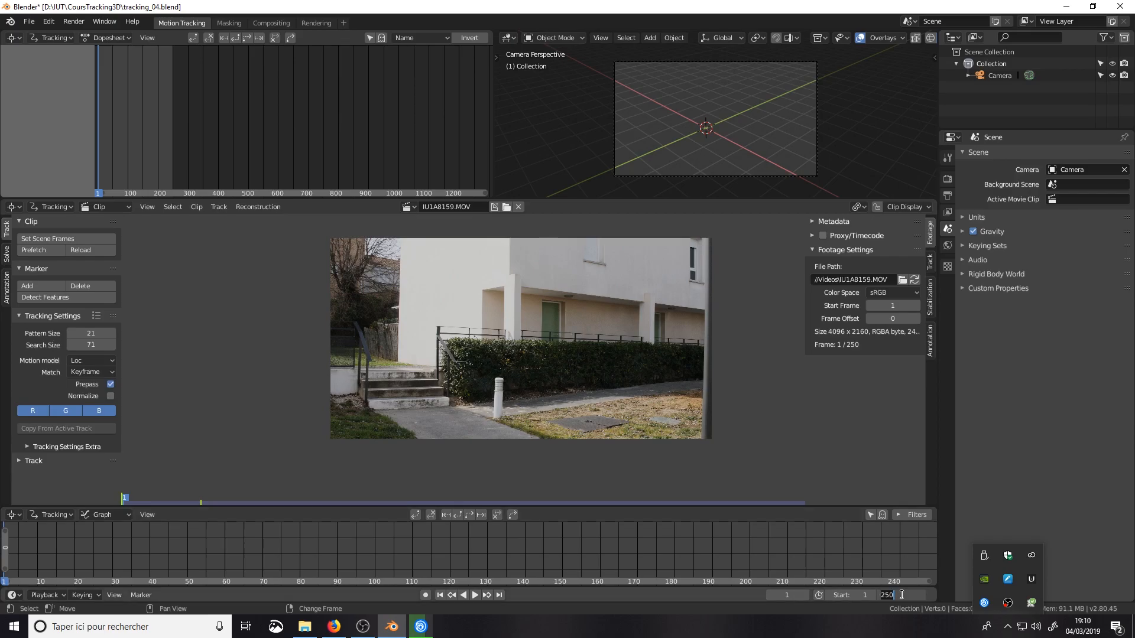
pyautogui.write('455')
pyautogui.press('Return')
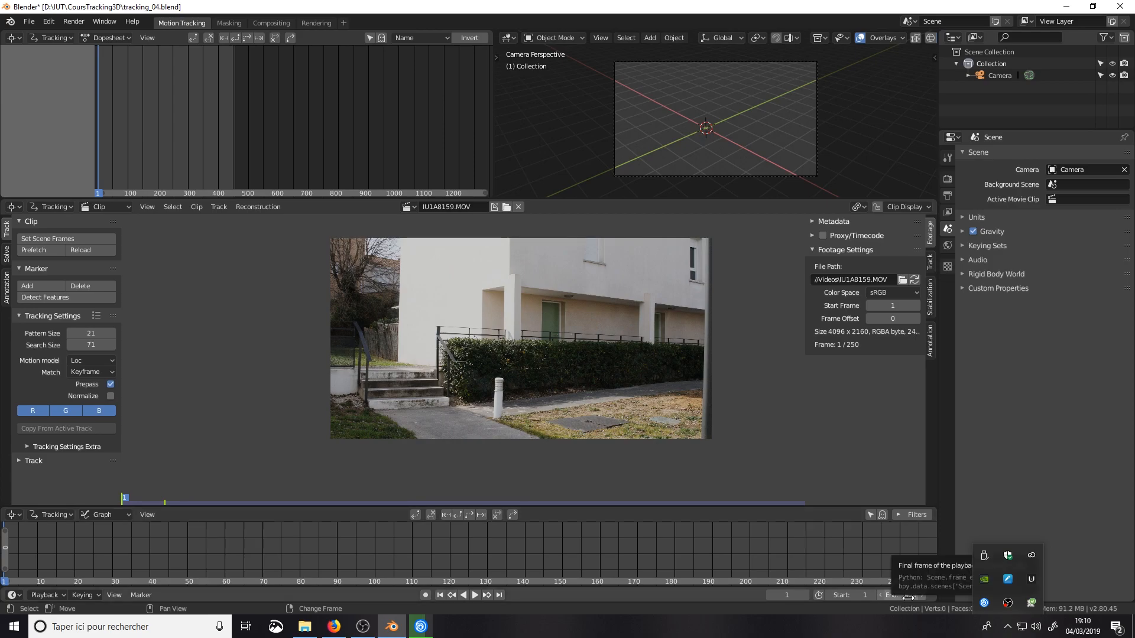
pyautogui.click(894, 595)
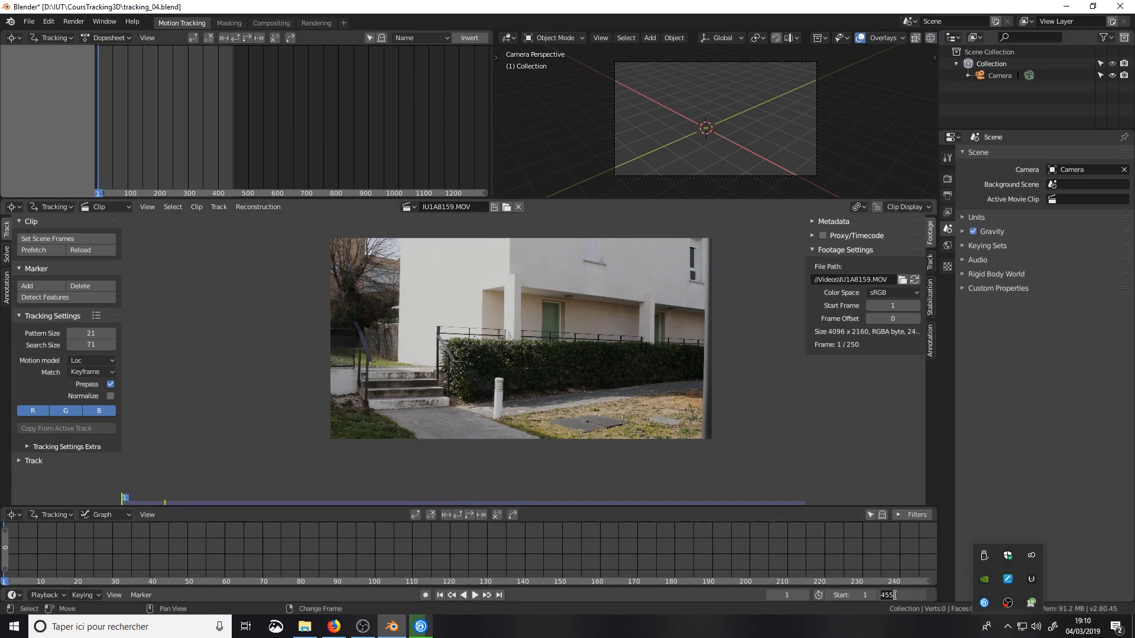
pyautogui.write('20')
pyautogui.write('50')
pyautogui.press('Return')
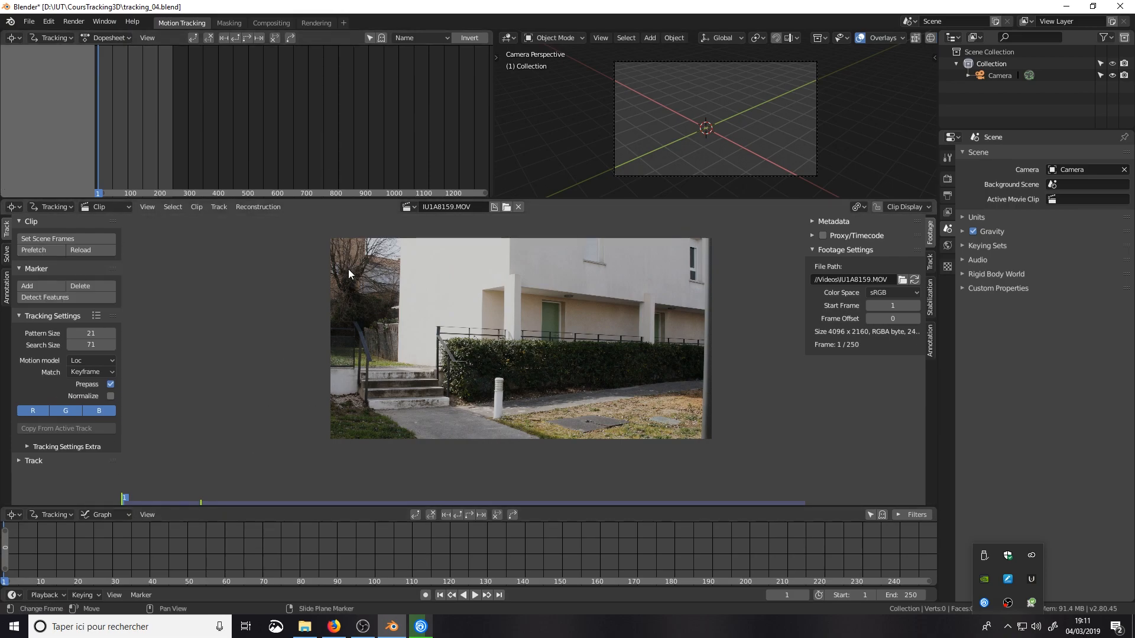
# Play the loaded clip from frame 1 to check its playback speed
pyautogui.click(476, 595)
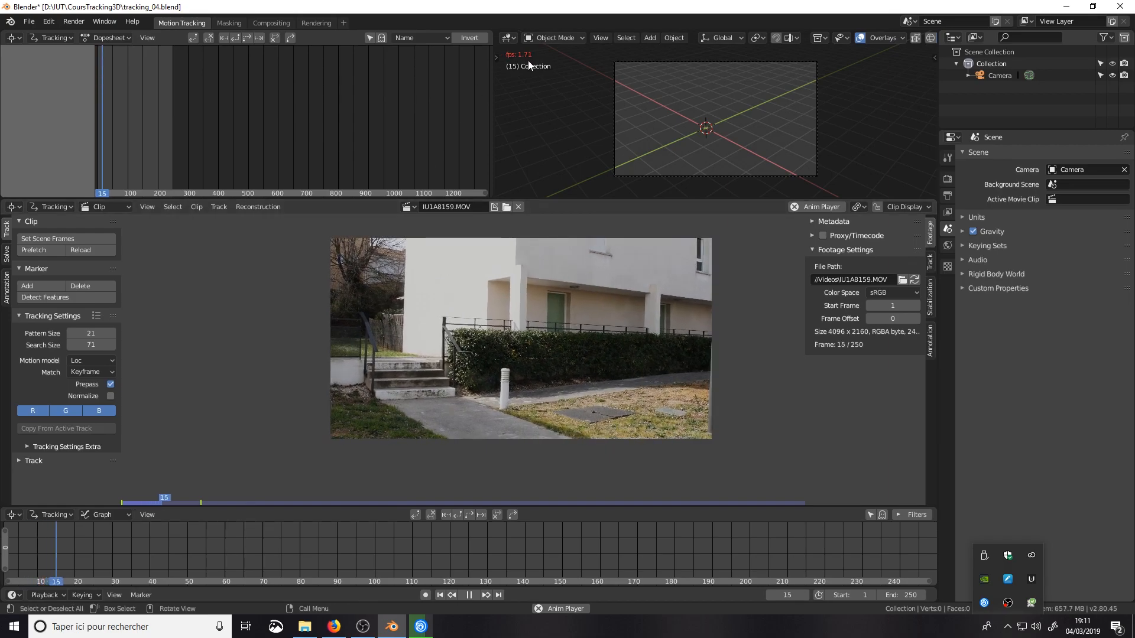
# Stop the playback, return to frame 1 and prefetch the clip's frames into memory
pyautogui.click(471, 593)
pyautogui.click(440, 595)
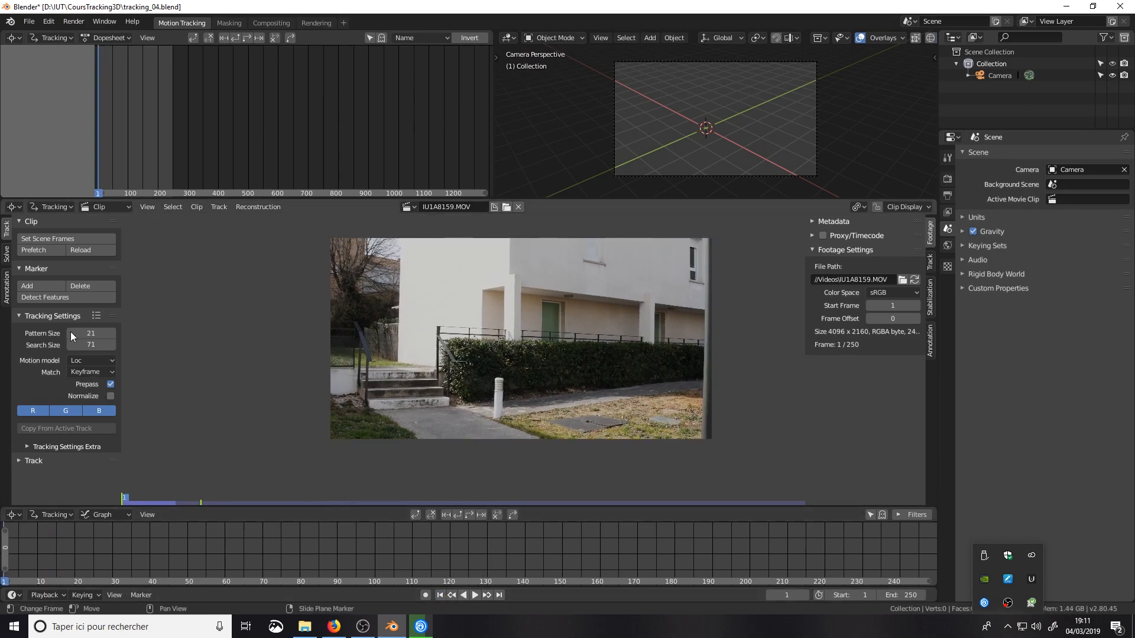
pyautogui.click(48, 253)
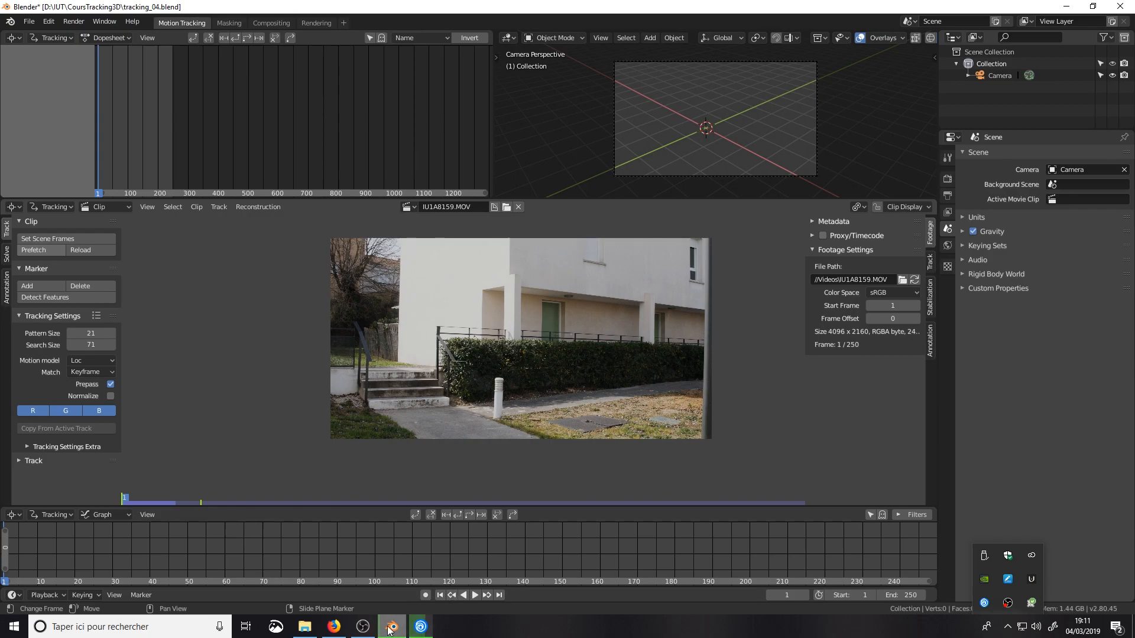
pyautogui.moveTo(388, 628)
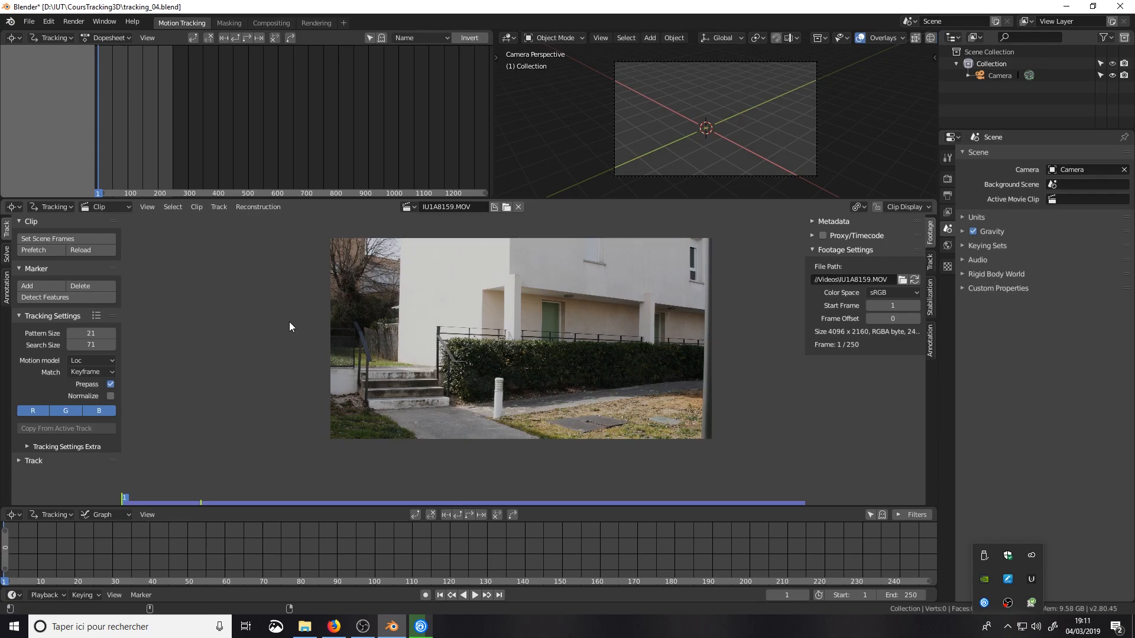
# Set the sequencer cache limit to 4096 in the system preferences
pyautogui.click(48, 24)
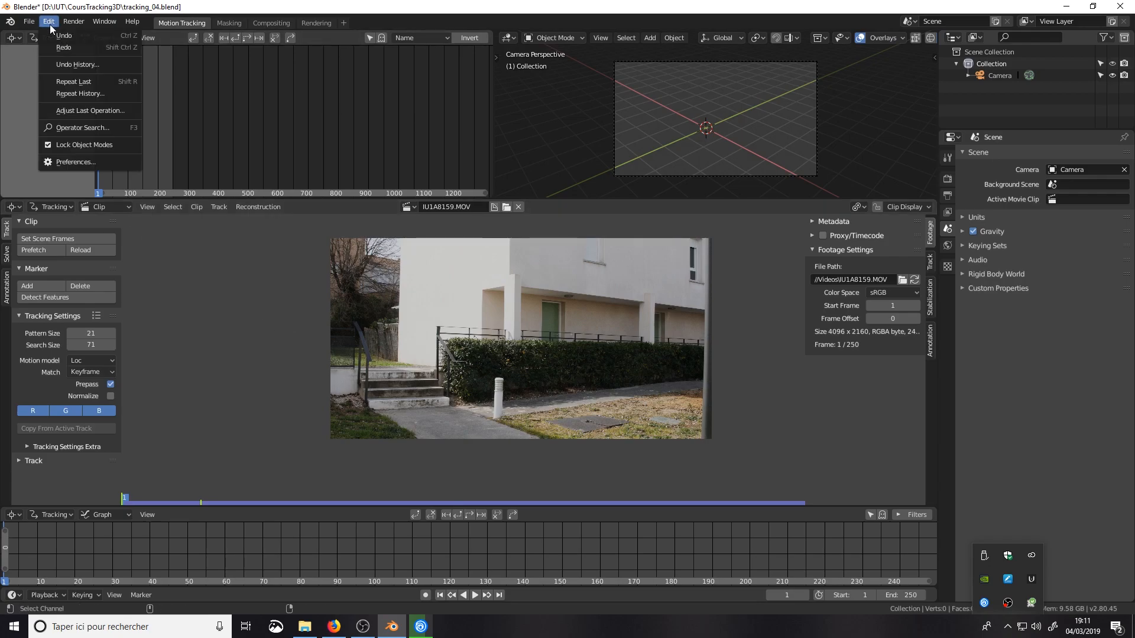
pyautogui.click(74, 162)
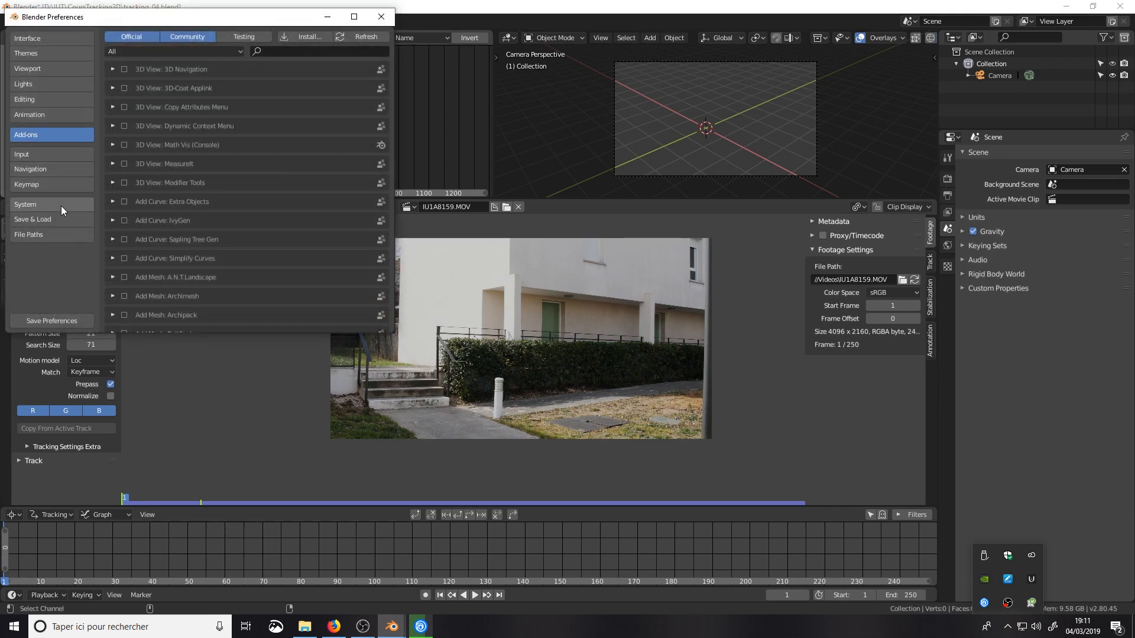
pyautogui.click(49, 208)
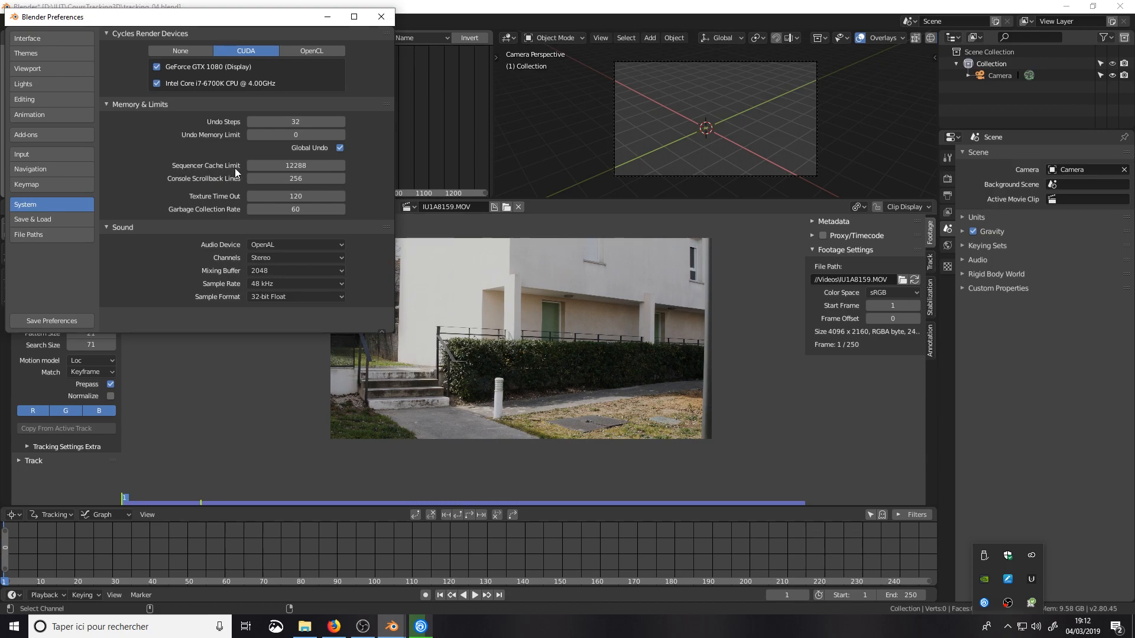
pyautogui.click(289, 167)
pyautogui.write('4096')
pyautogui.press('Return')
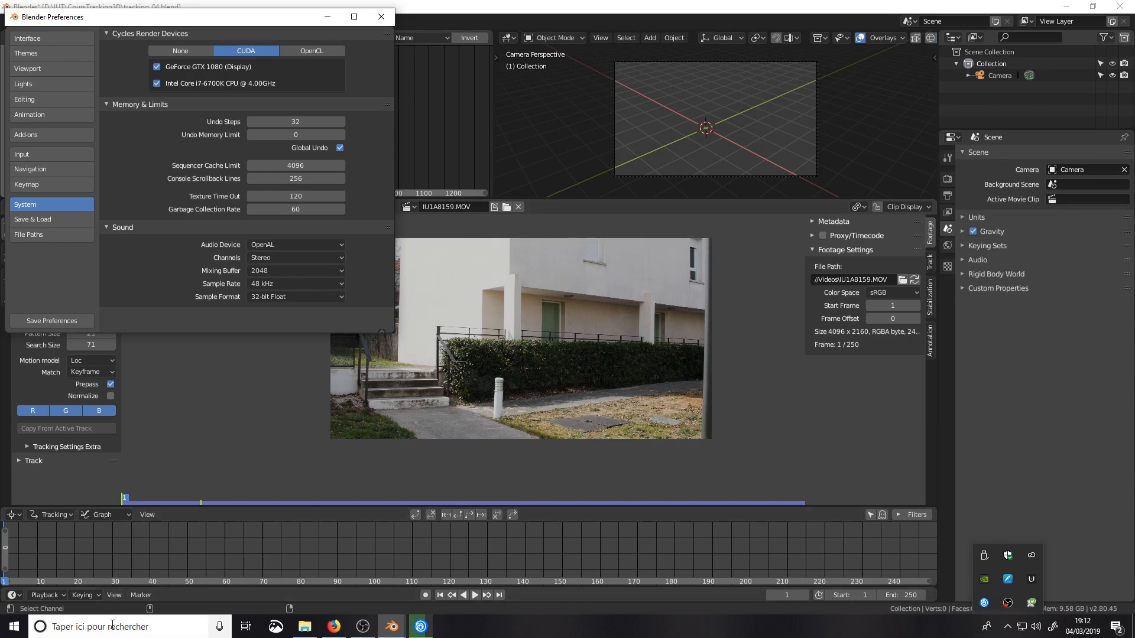
# Triple the sequencer cache limit with the expression 4096*3
pyautogui.click(305, 166)
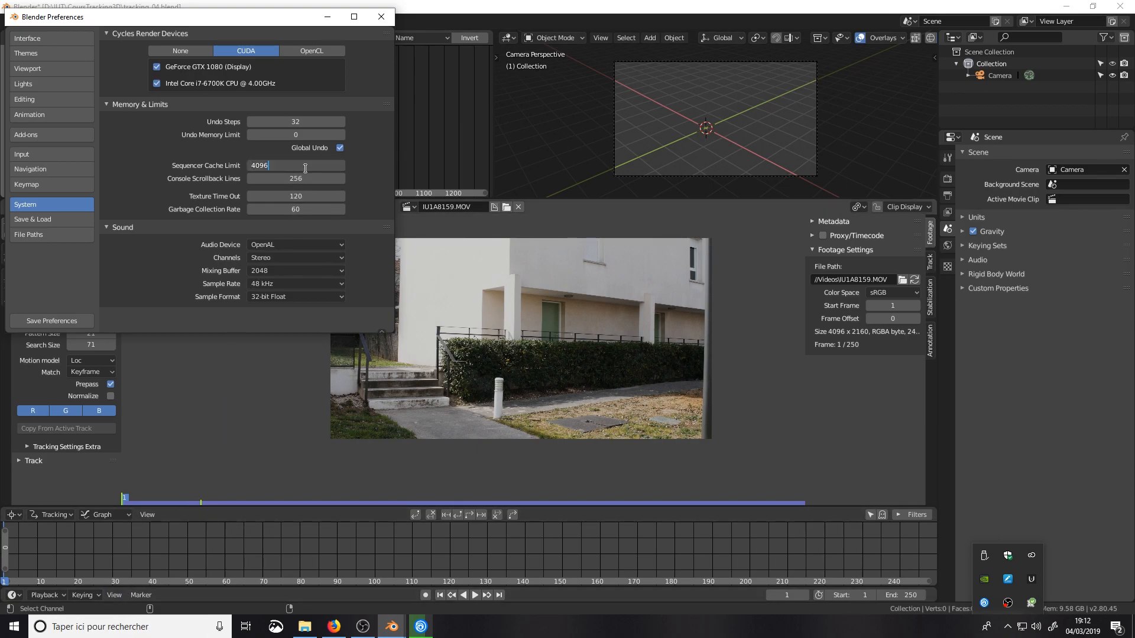
pyautogui.write('*3')
pyautogui.press('Return')
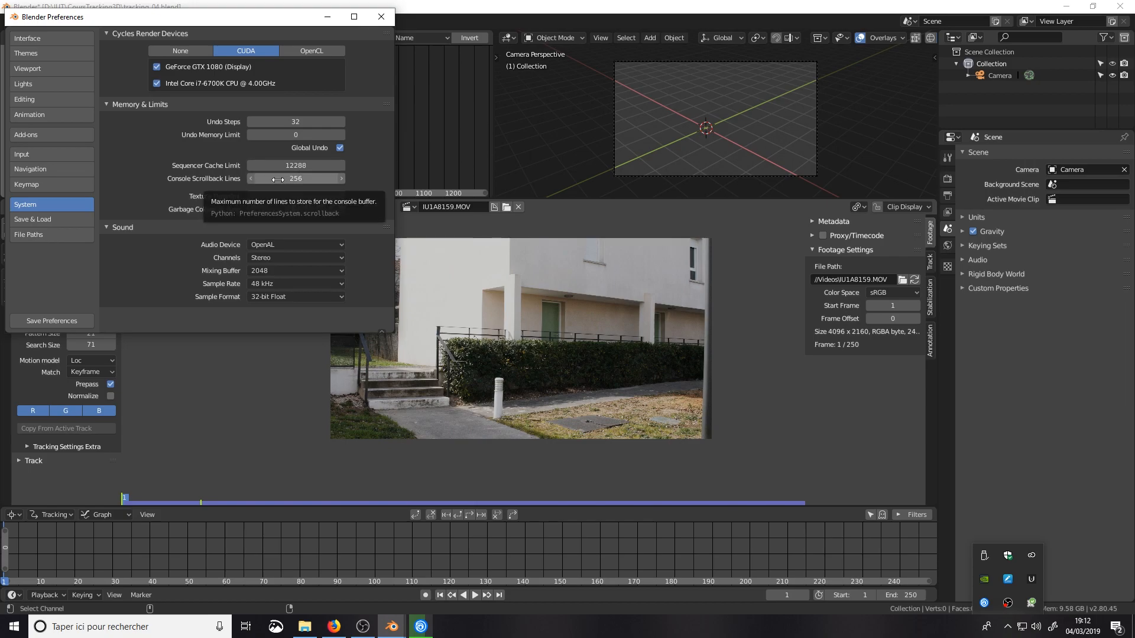
# Set the sequencer cache limit back to 4096 and close the preferences
pyautogui.click(288, 163)
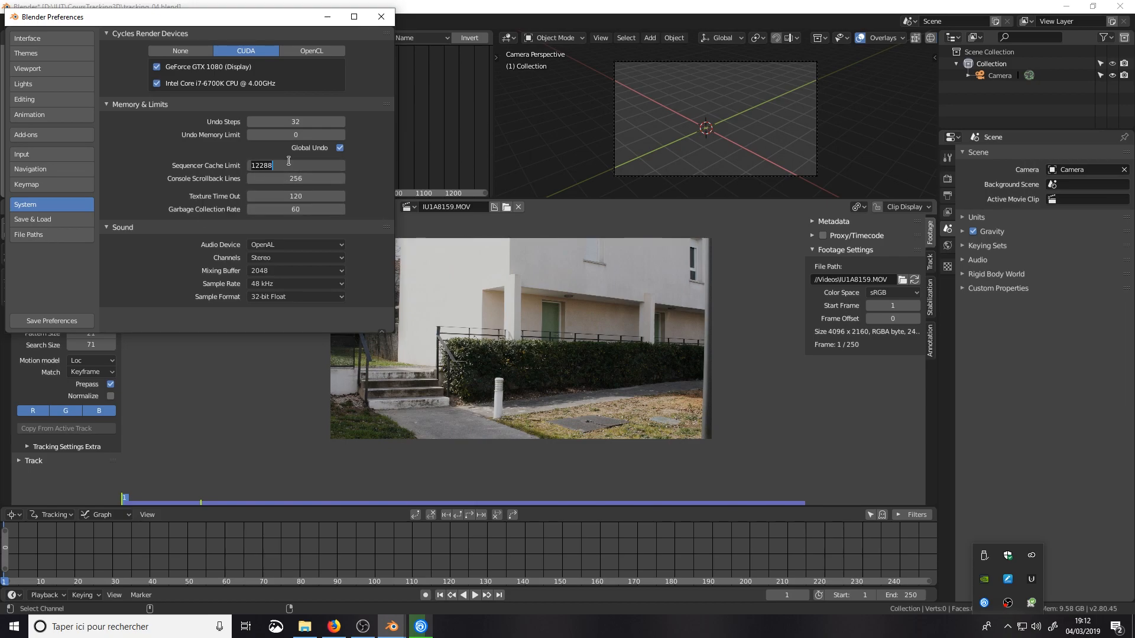
pyautogui.write('4096')
pyautogui.click(380, 17)
# Load the footage IU1A8158.MOV from the Videos folder into the Movie Clip Editor
pyautogui.click(417, 208)
pyautogui.click(506, 208)
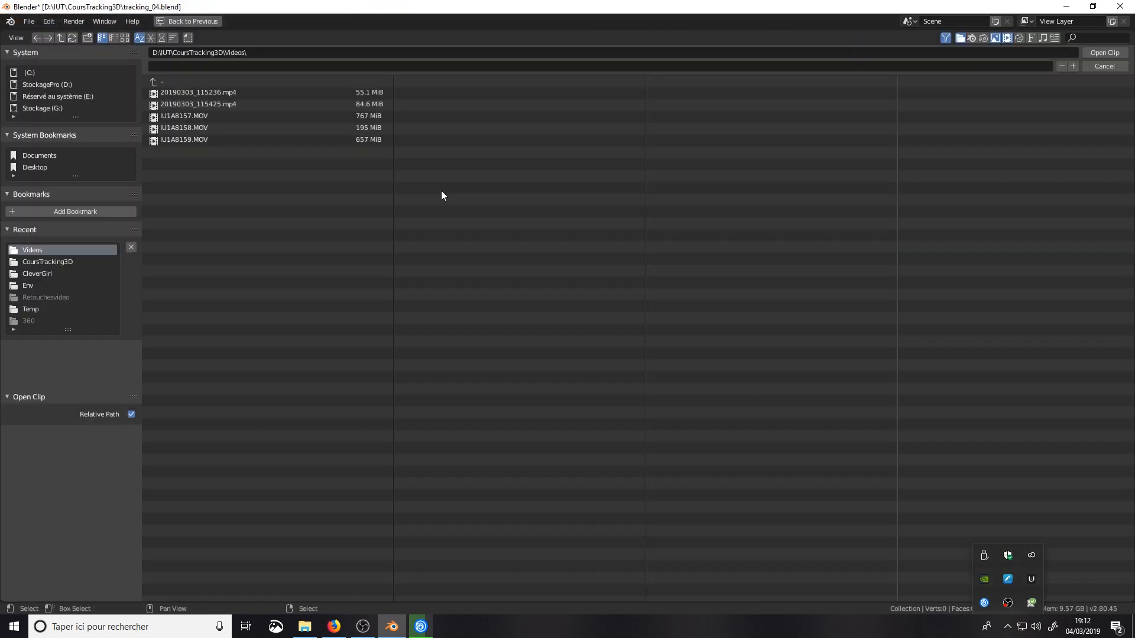
pyautogui.click(233, 128)
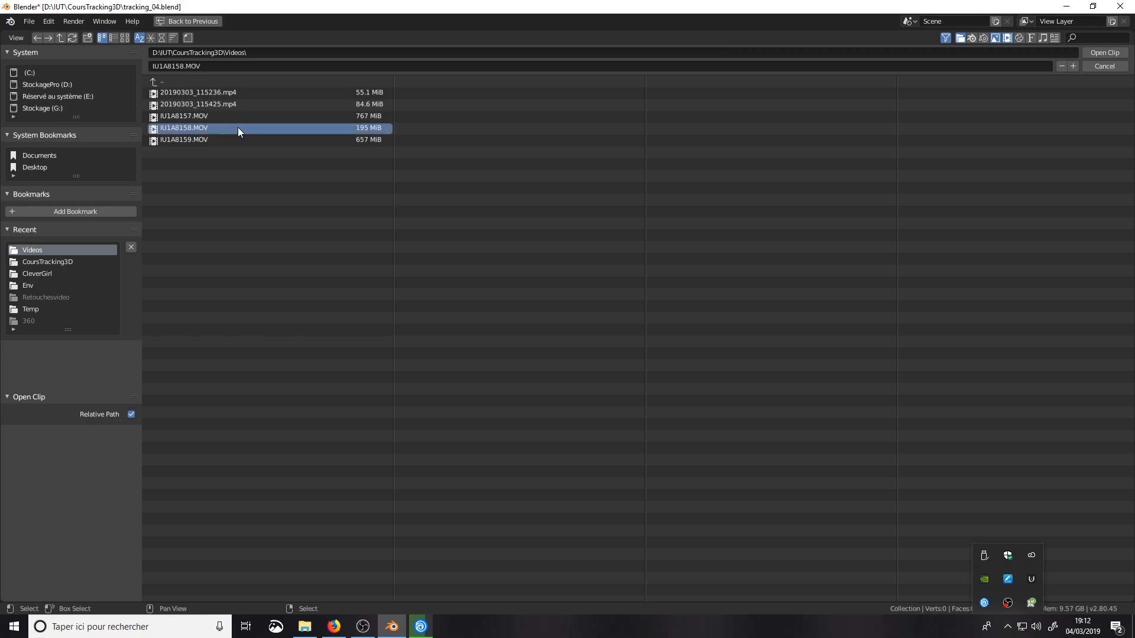
pyautogui.doubleClick(179, 127)
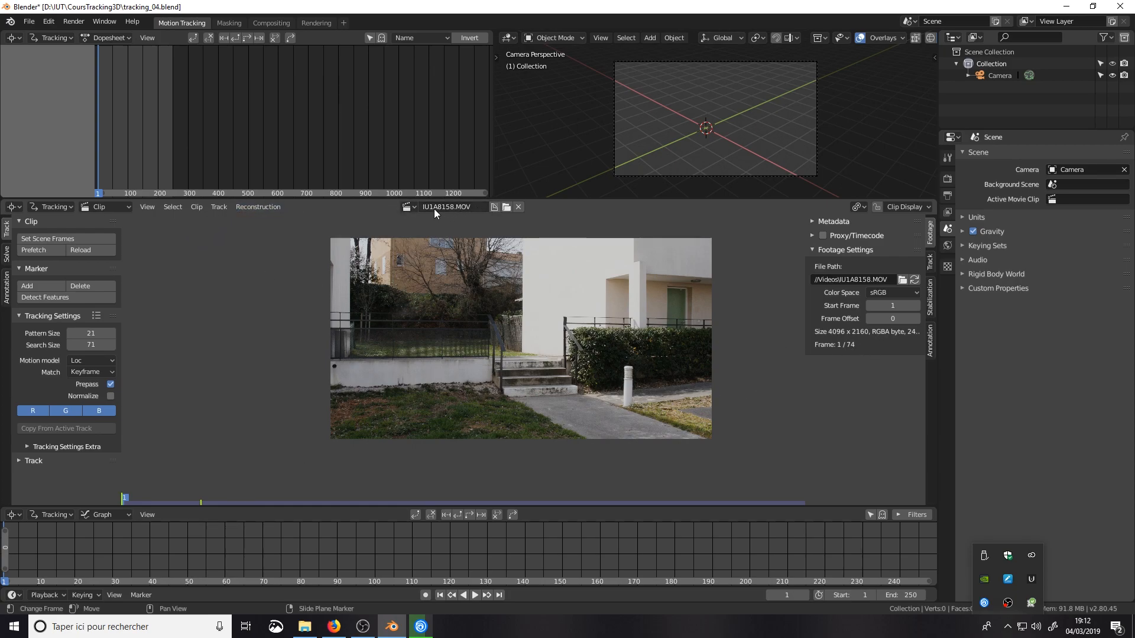
# Load the footage IU1A8157.MOV from the Videos folder in place of the current clip
pyautogui.click(506, 206)
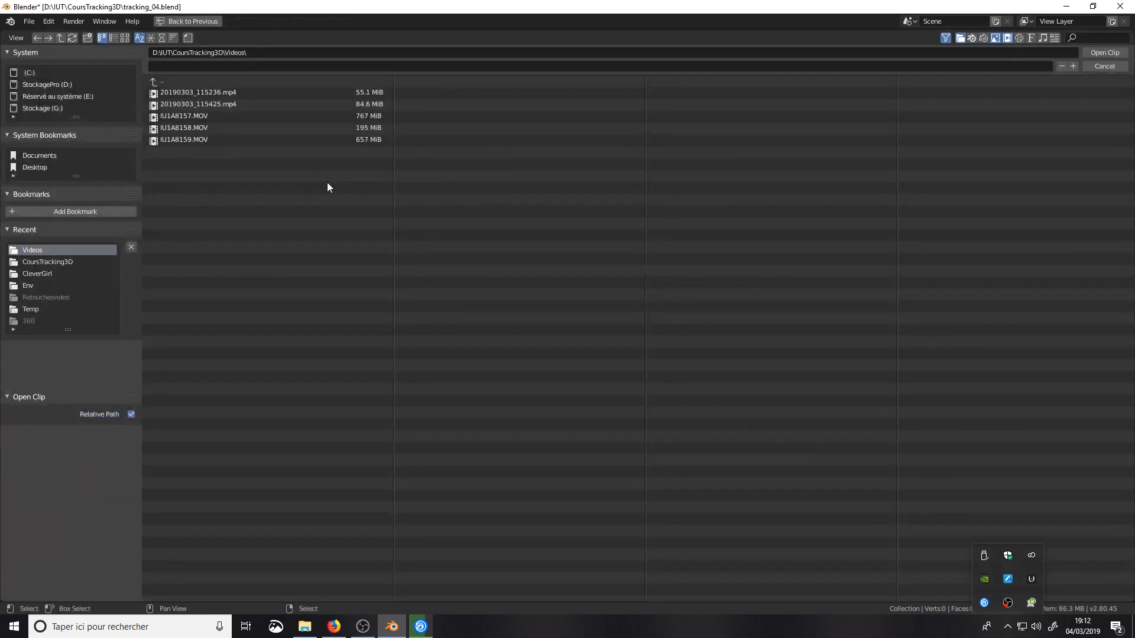
pyautogui.click(222, 116)
pyautogui.click(1105, 53)
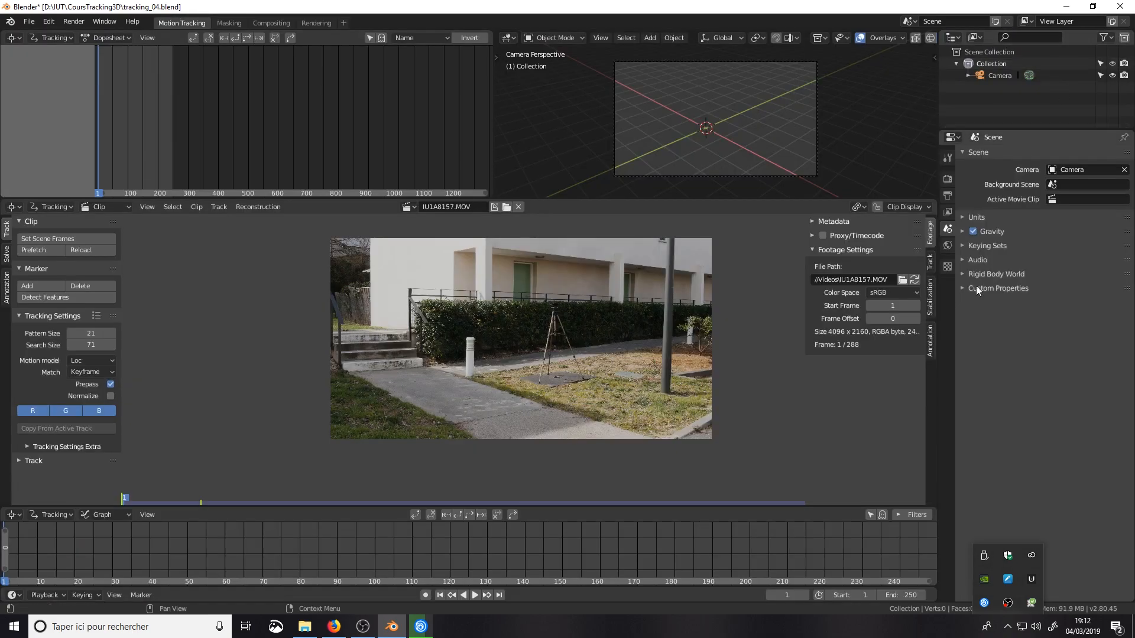
# Set the scene's end frame to 288 and prefetch the clip's frames into memory
pyautogui.click(903, 594)
pyautogui.write('288*')
pyautogui.press('Return')
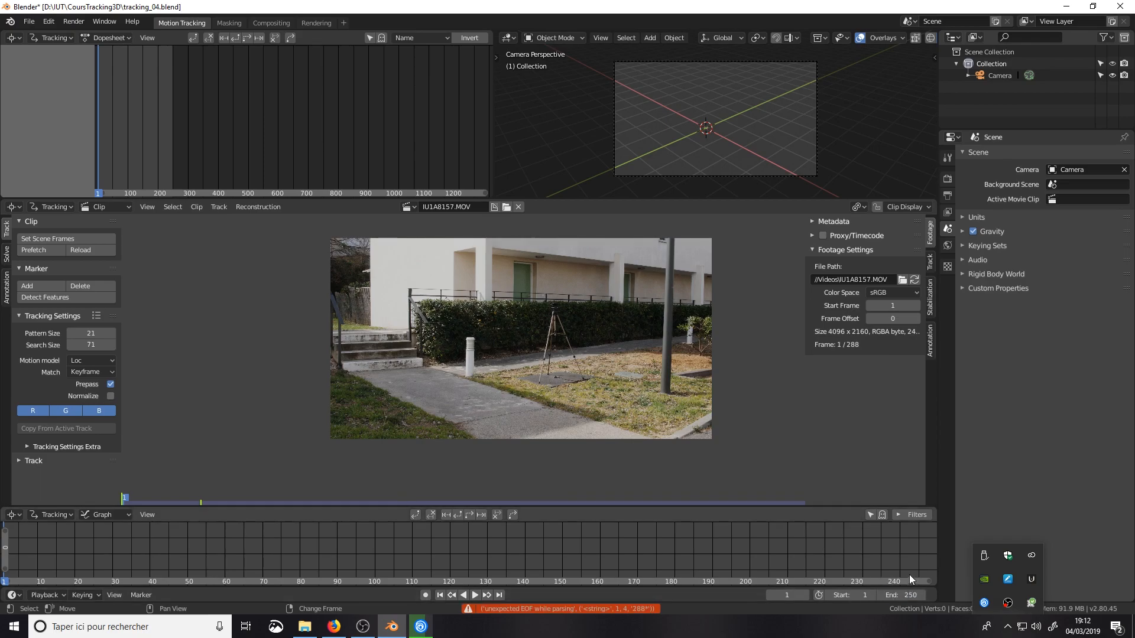
pyautogui.write('288')
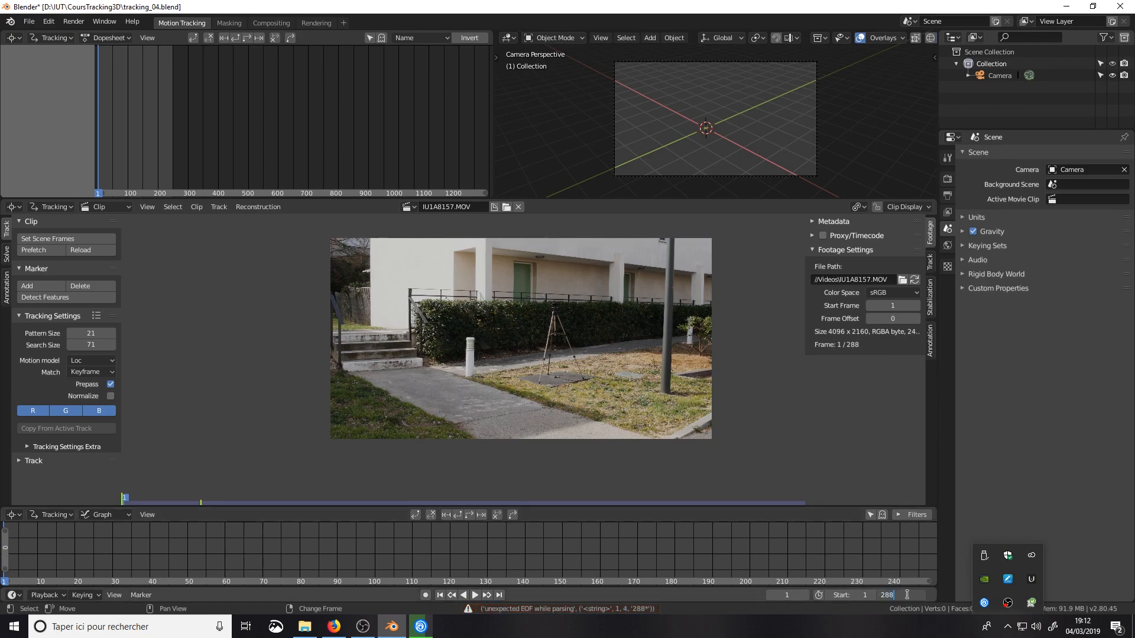
pyautogui.press('Return')
pyautogui.click(54, 249)
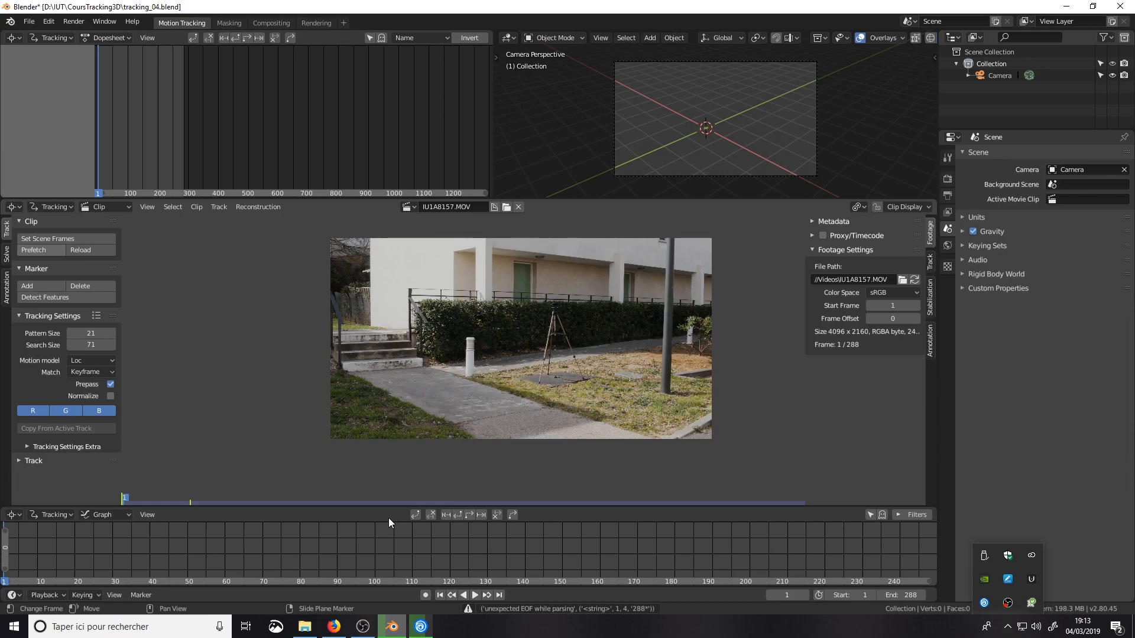
pyautogui.press('p')
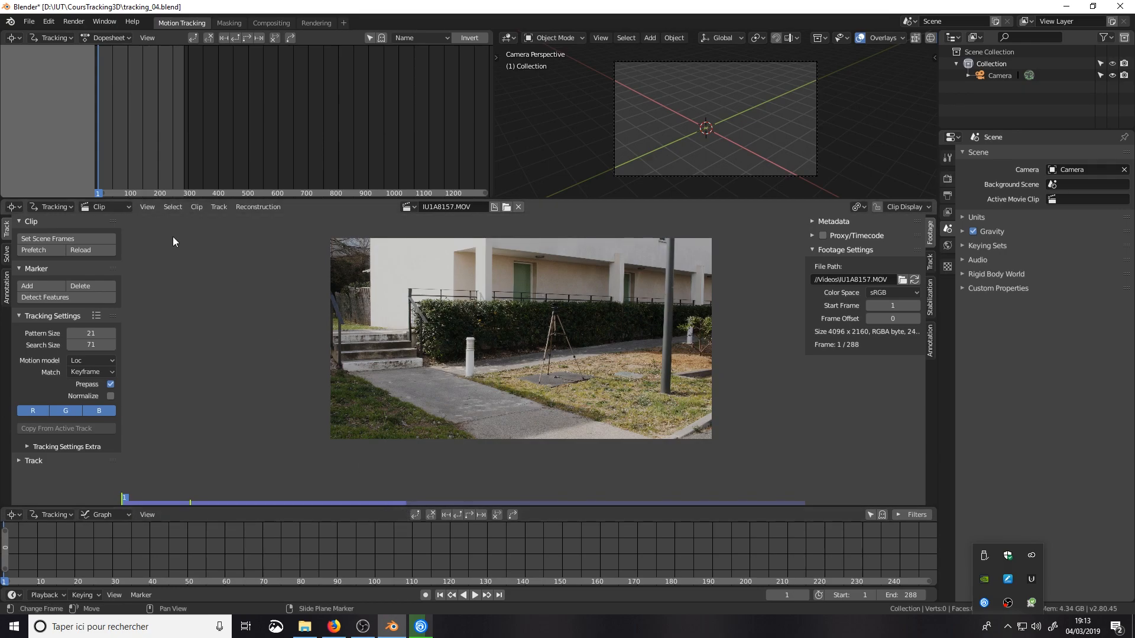
# Raise the sequencer cache limit to 12288 (three times 4096) in the system preferences, then save and close them
pyautogui.click(49, 21)
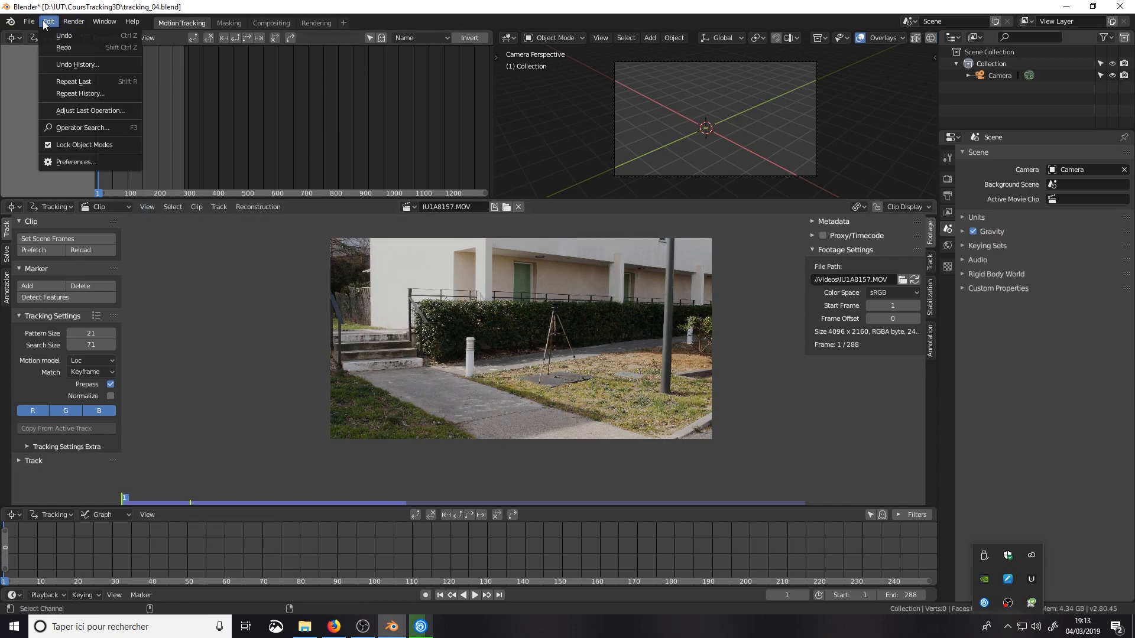
pyautogui.click(84, 158)
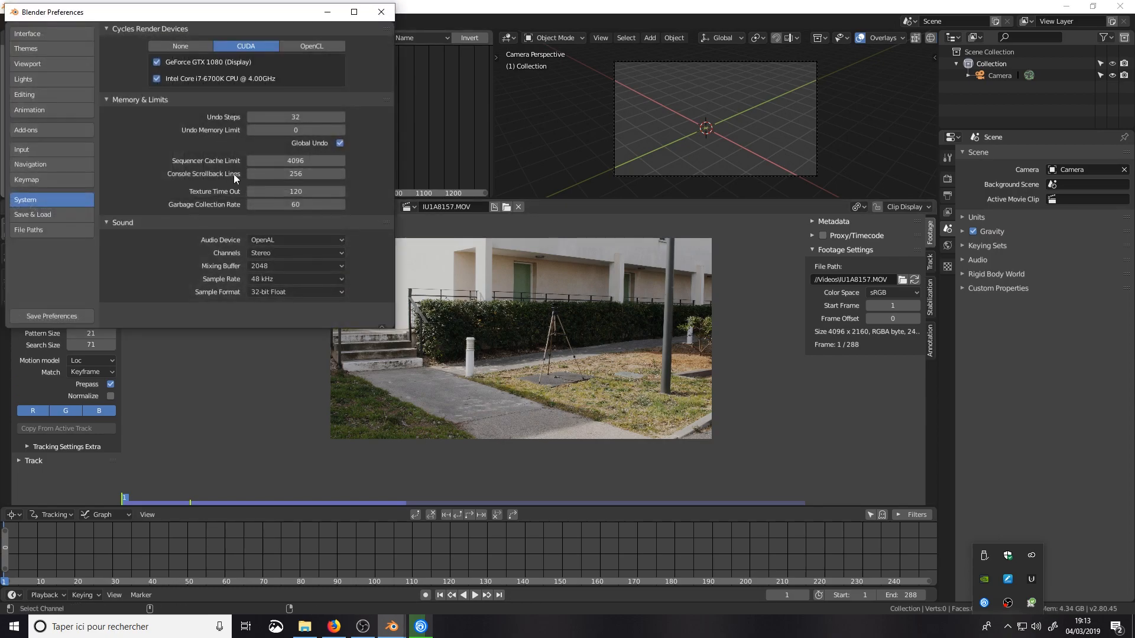
pyautogui.click(284, 164)
pyautogui.write('*3')
pyautogui.press('Return')
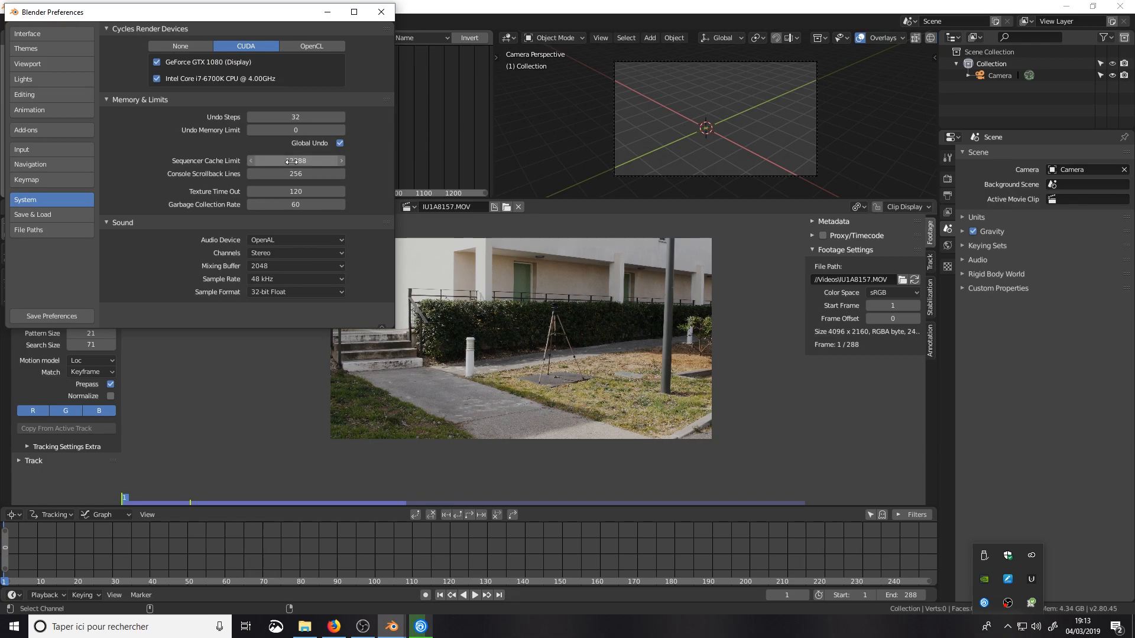
pyautogui.click(59, 311)
pyautogui.click(382, 12)
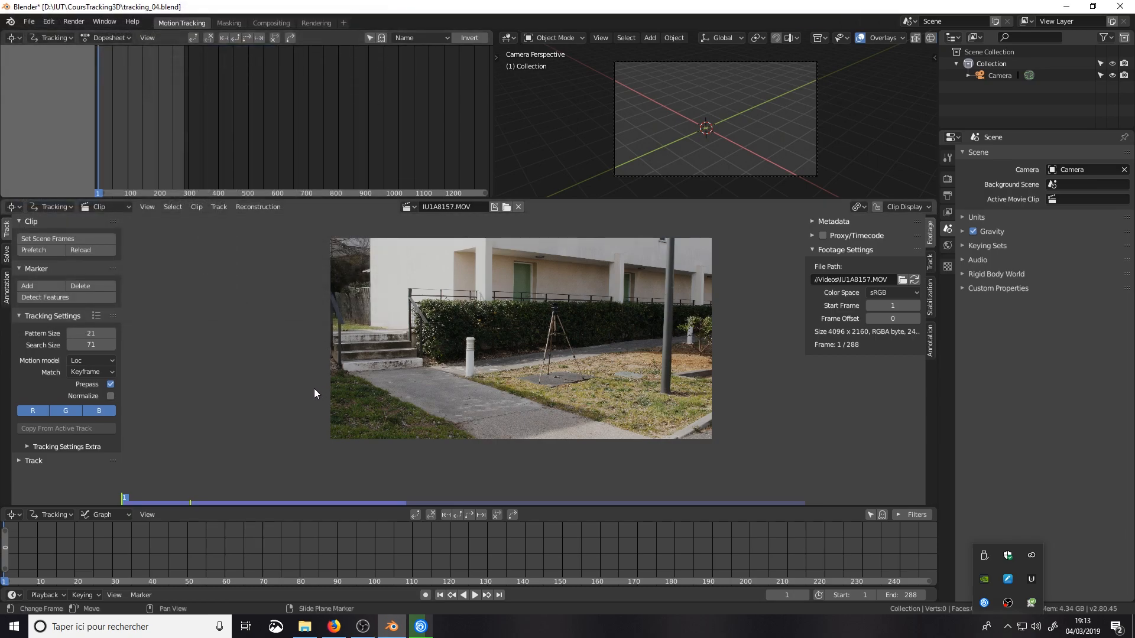
# Prefetch the frames of IU1A8157.MOV again using the raised cache limit
pyautogui.click(45, 250)
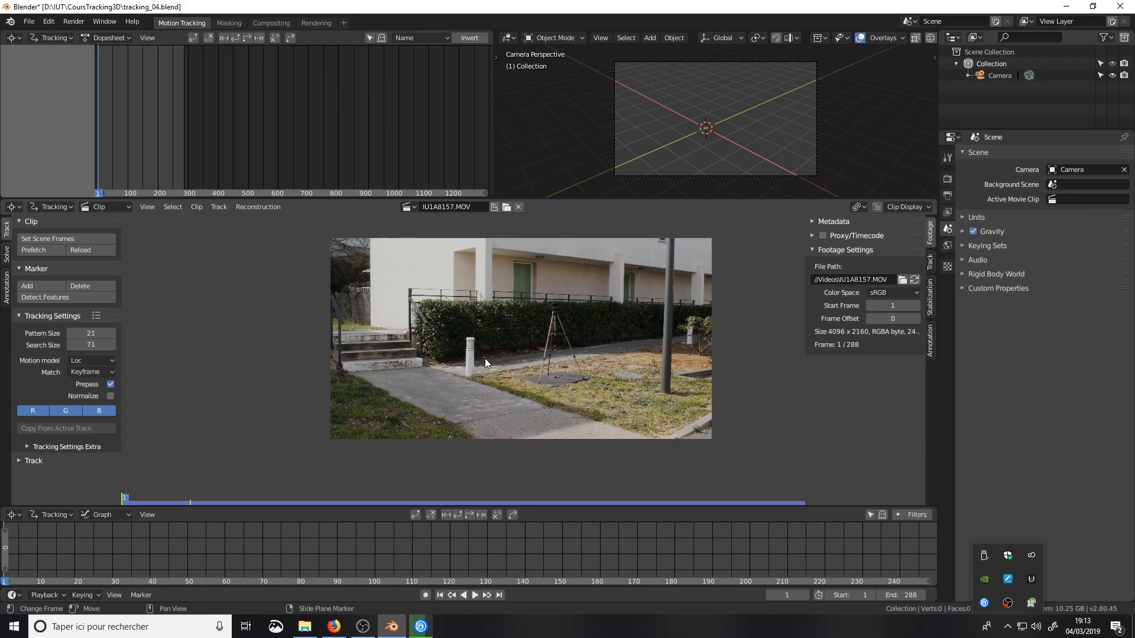
pyautogui.scroll(3, 485, 358)
pyautogui.moveTo(533, 365); pyautogui.dragTo(424, 377, button='middle')
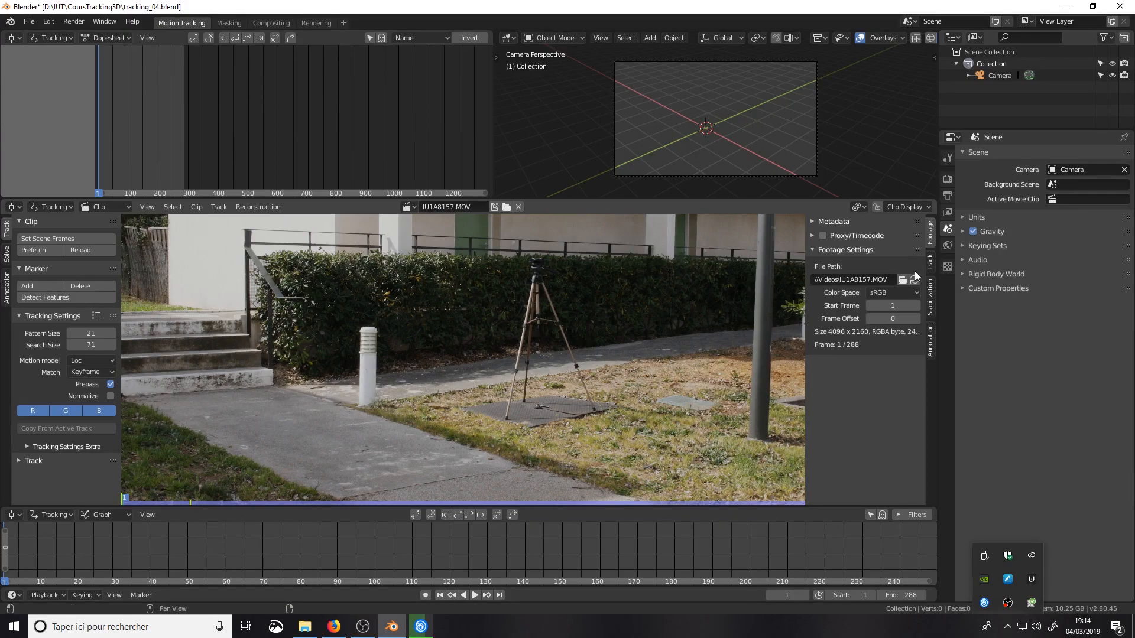
# Display the track properties in the clip editor's sidebar, and hide and redisplay the sidebar and tool region
pyautogui.click(930, 267)
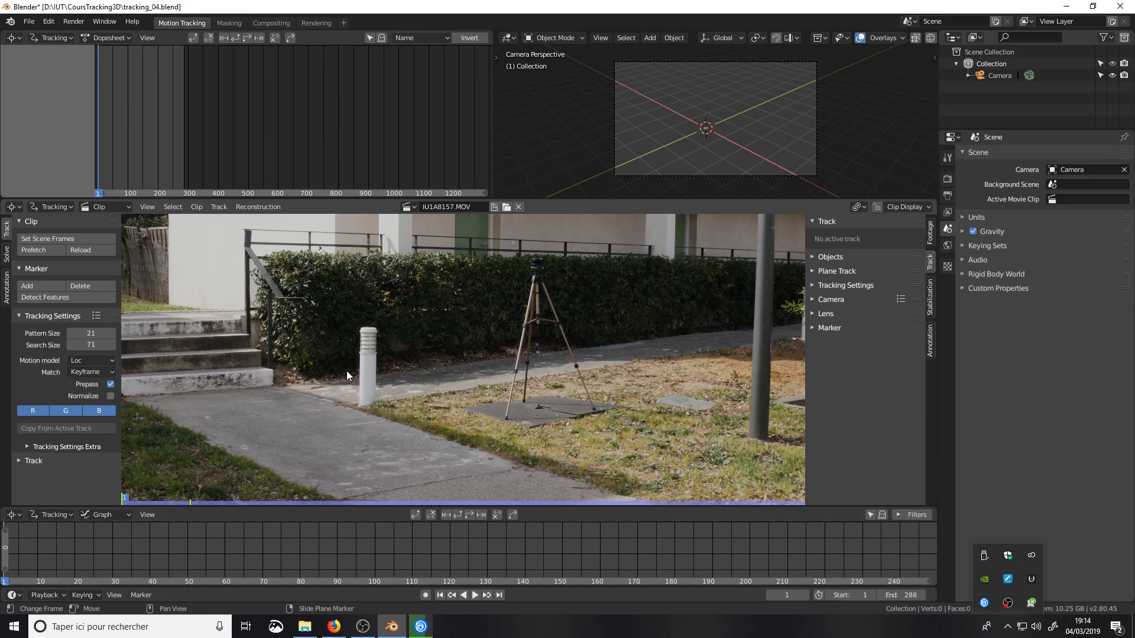
pyautogui.press('n')
pyautogui.press('n')
pyautogui.press('n')
pyautogui.press('n')
pyautogui.press('t')
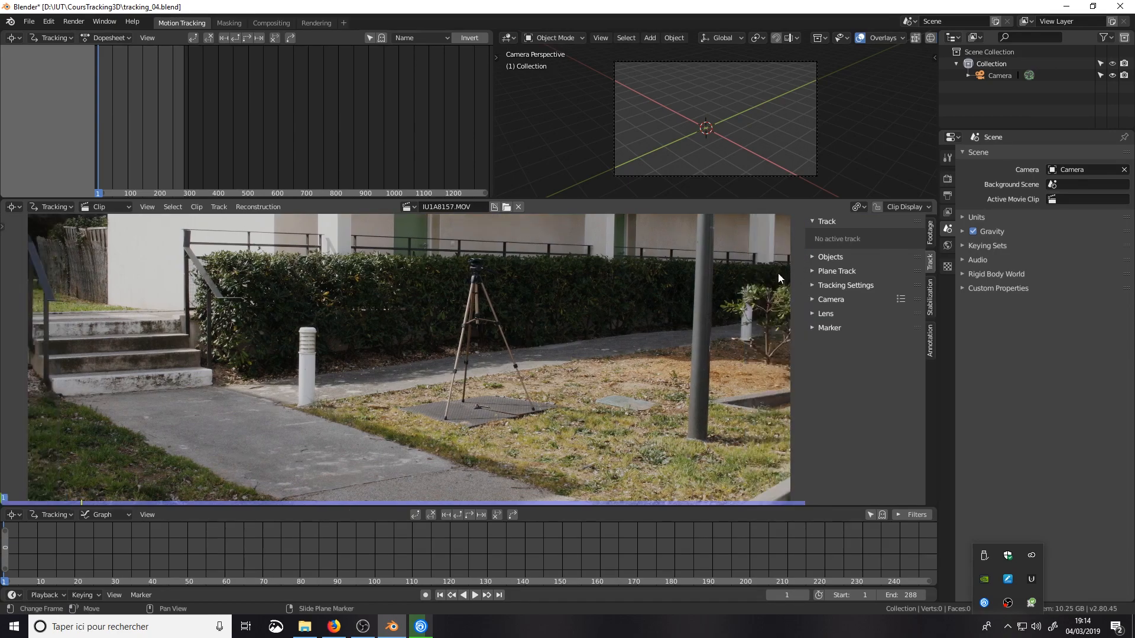
pyautogui.press('t')
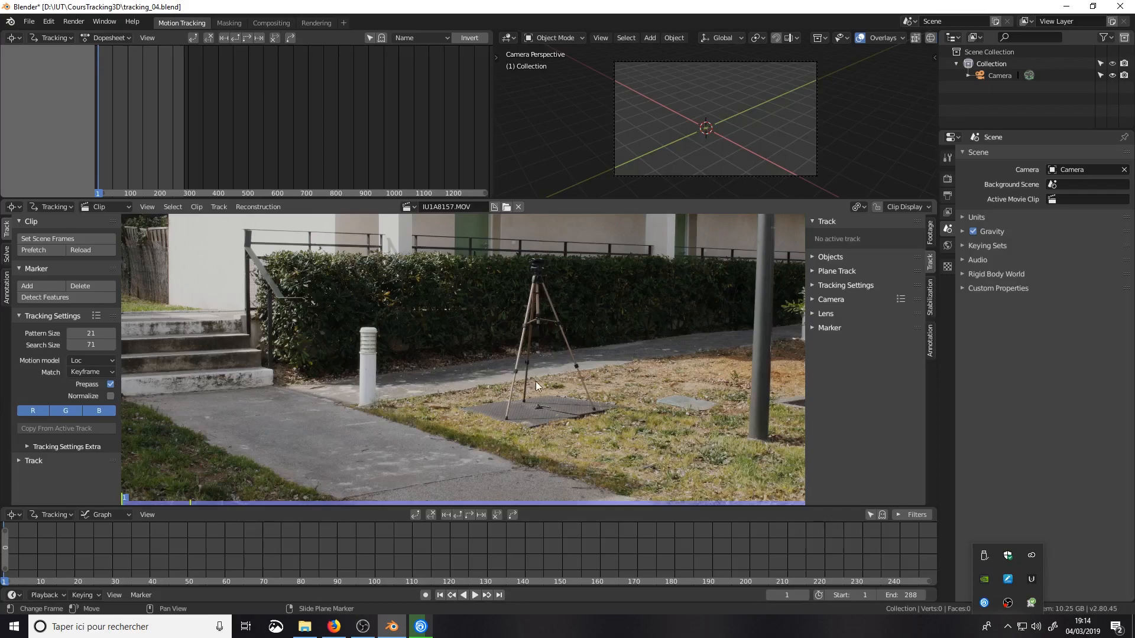
# Add a tracking marker to the clip and move it beside the stair railing near the trees
pyautogui.scroll(2, 533, 382)
pyautogui.click(44, 288)
pyautogui.scroll(-5, 442, 406)
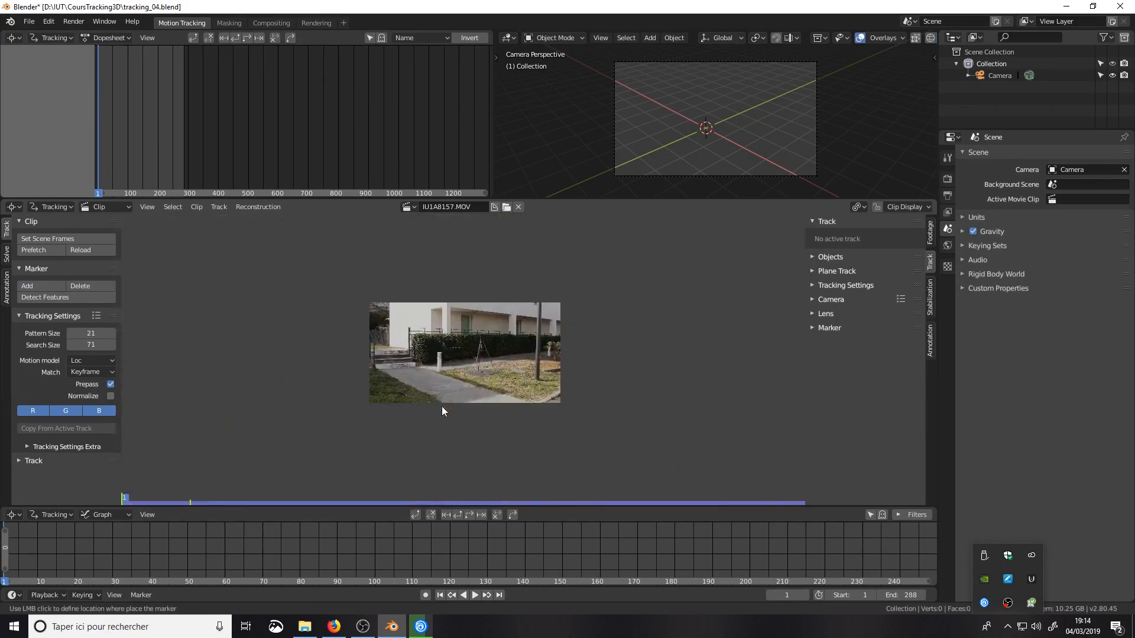
pyautogui.scroll(3, 442, 406)
pyautogui.click(44, 288)
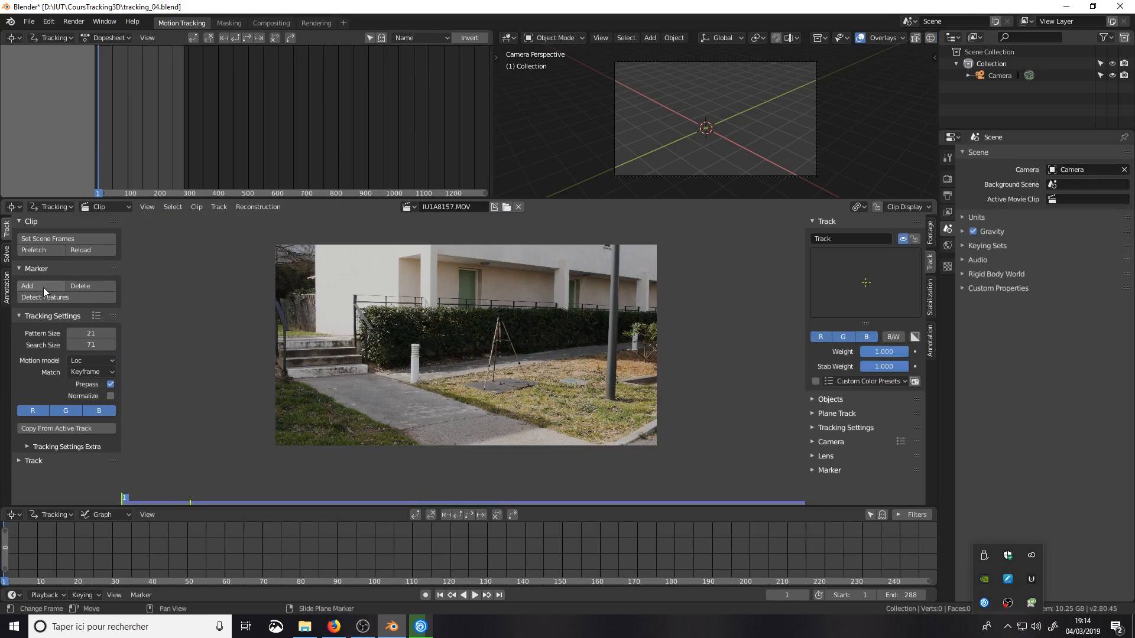
pyautogui.press('g')
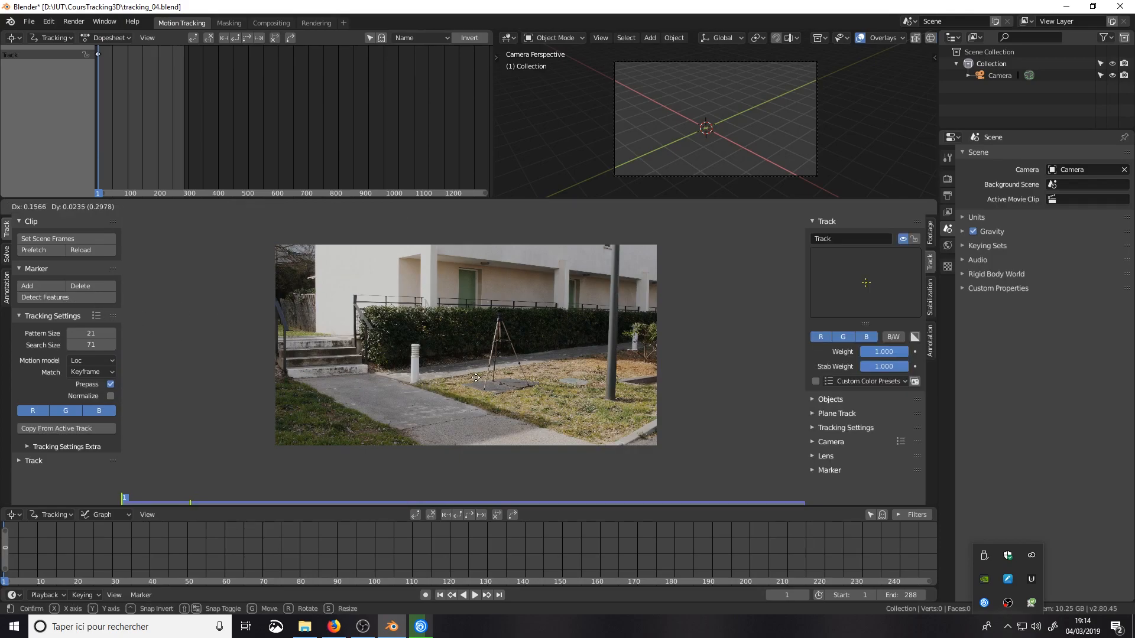
pyautogui.click(664, 410)
# Delete the test tracking marker beside the stair railing
pyautogui.scroll(-6, 331, 343)
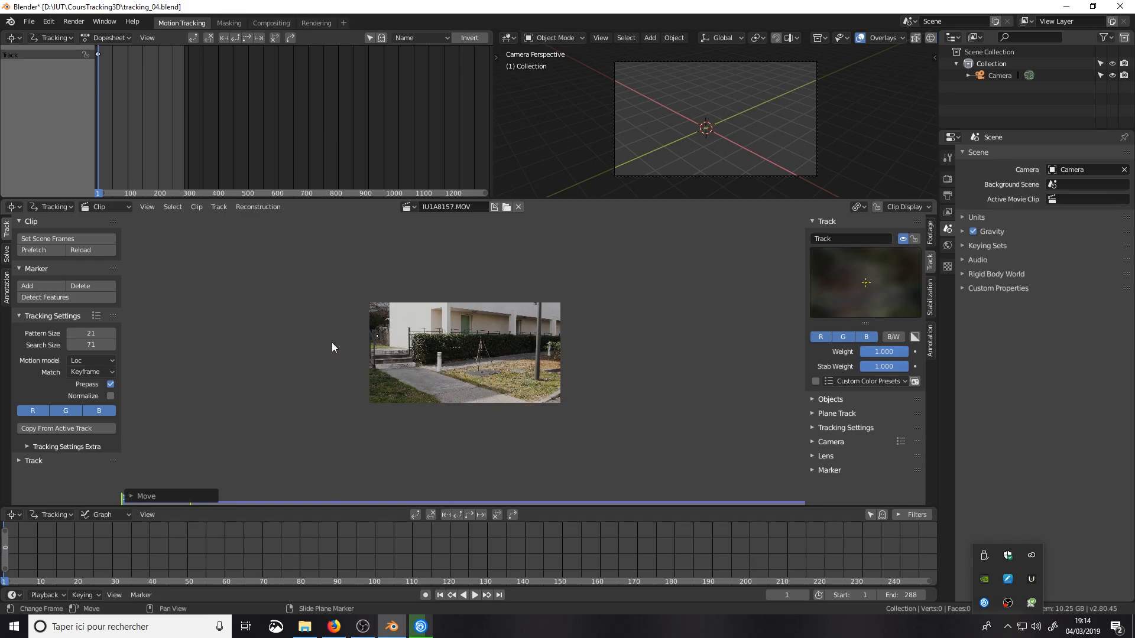
pyautogui.scroll(8, 331, 342)
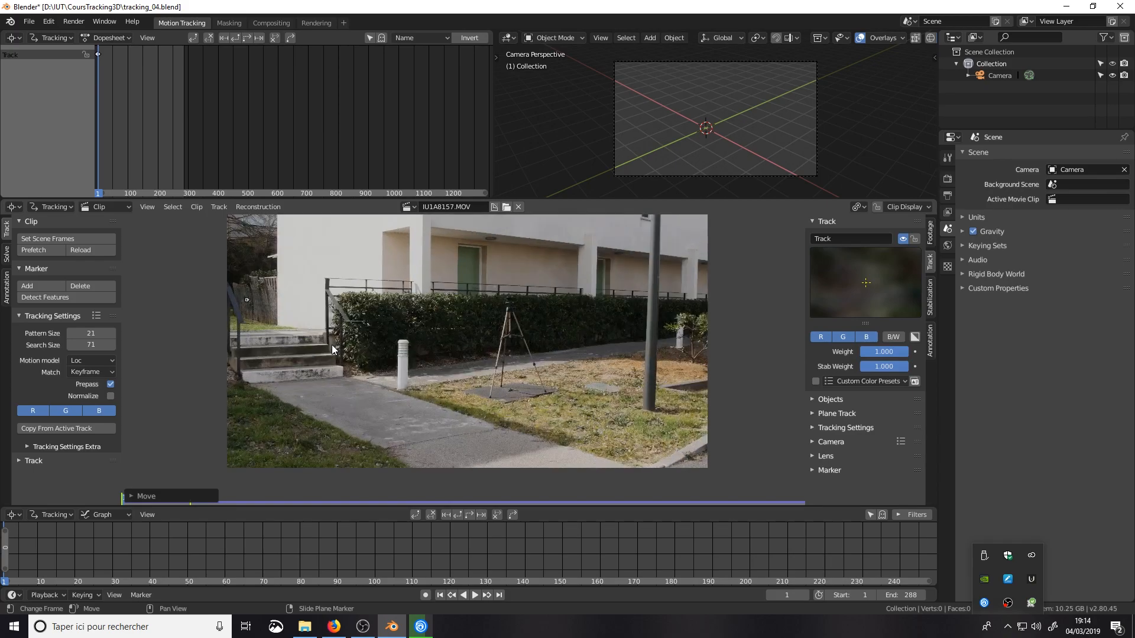
pyautogui.press('x')
pyautogui.click(269, 307)
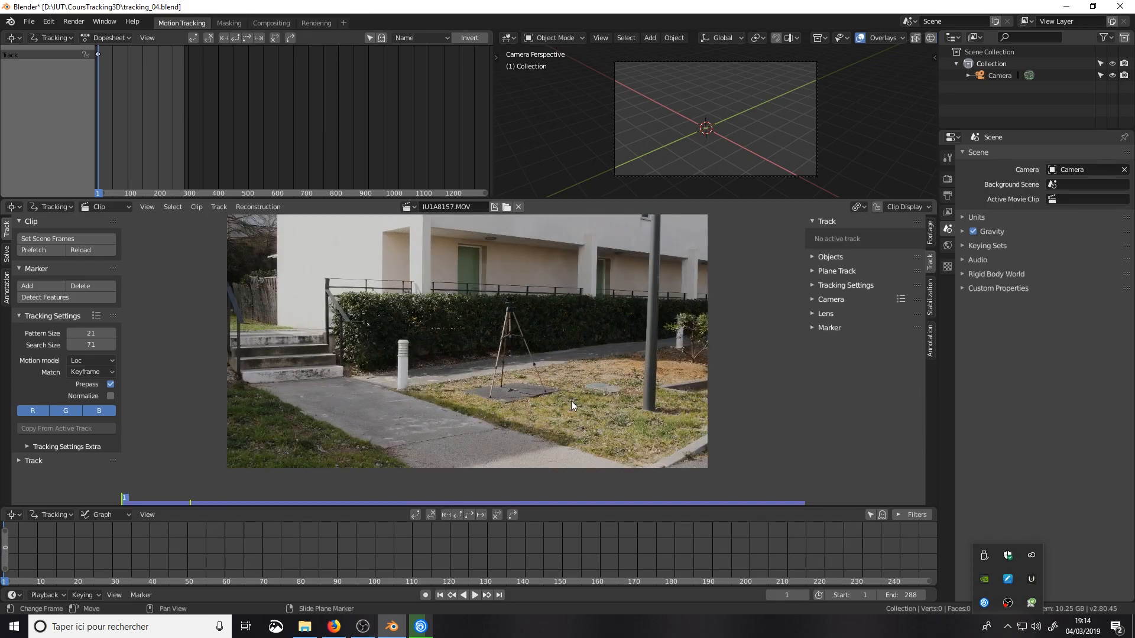
pyautogui.scroll(3, 527, 400)
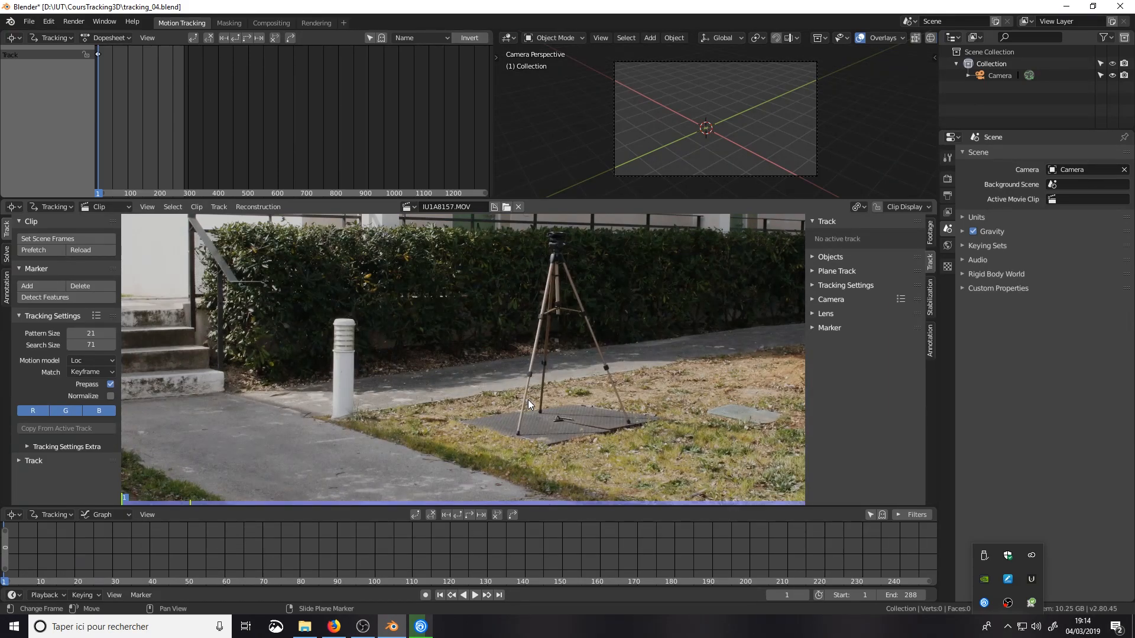
# Save the blend file
pyautogui.hotkey('ctrl', 's')
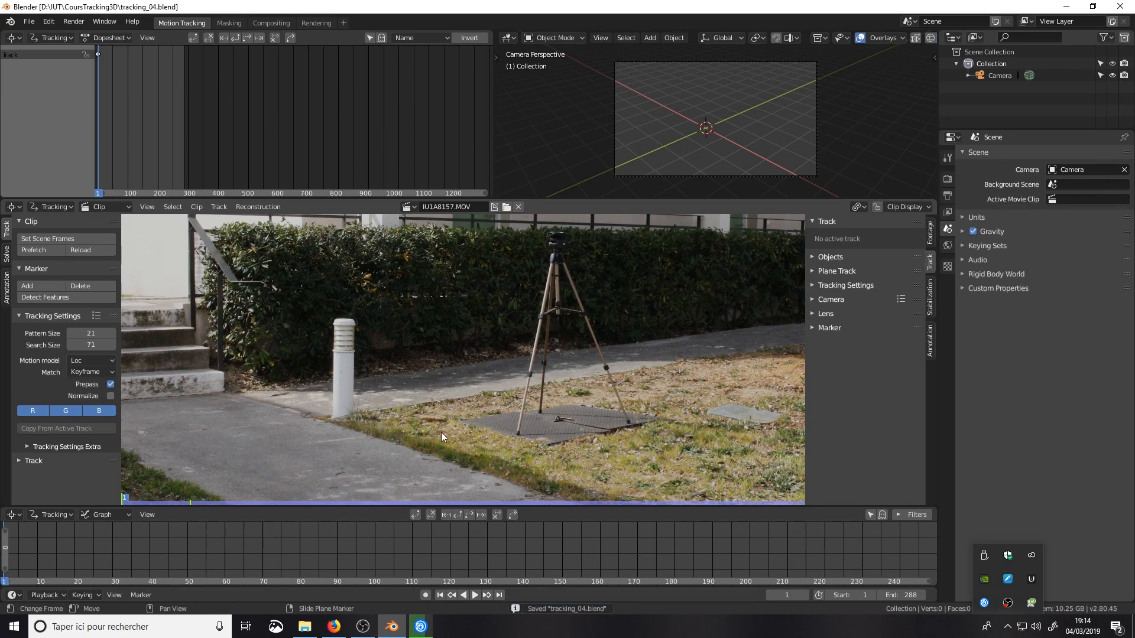
# Examine the stairs, railing, bollard and tripod area of the first frame for details suitable for tracking
pyautogui.scroll(-2, 473, 412)
pyautogui.scroll(2, 466, 418)
pyautogui.moveTo(573, 351); pyautogui.dragTo(767, 464, button='middle')
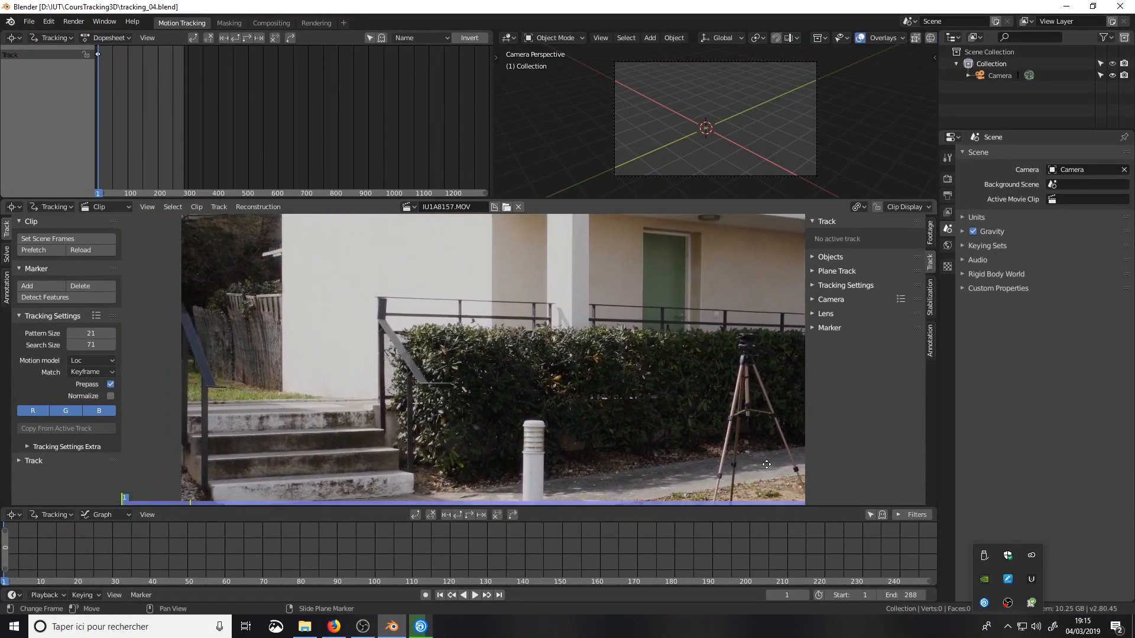
pyautogui.scroll(-1, 767, 464)
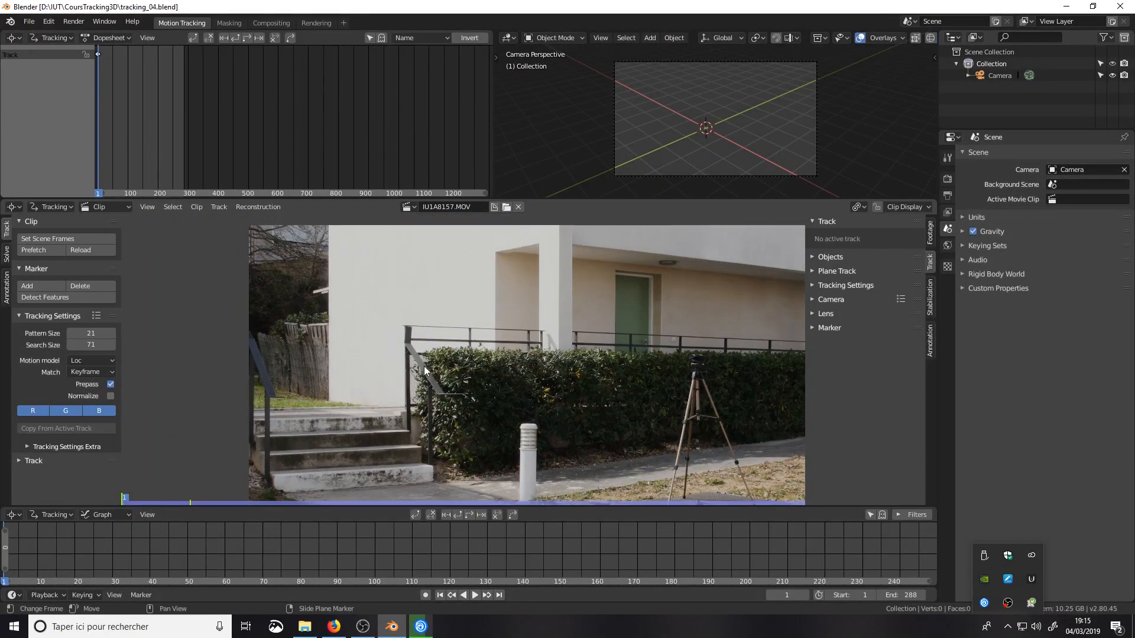
pyautogui.moveTo(325, 417); pyautogui.dragTo(597, 385, button='middle')
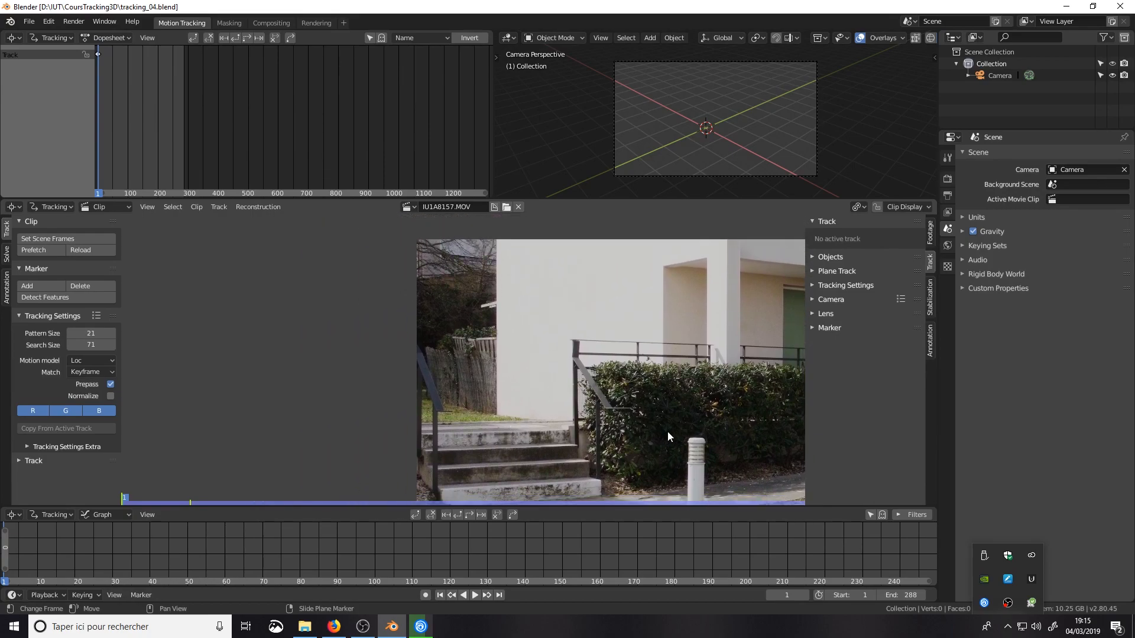
pyautogui.moveTo(668, 432); pyautogui.dragTo(434, 339, button='middle')
pyautogui.scroll(3, 630, 342)
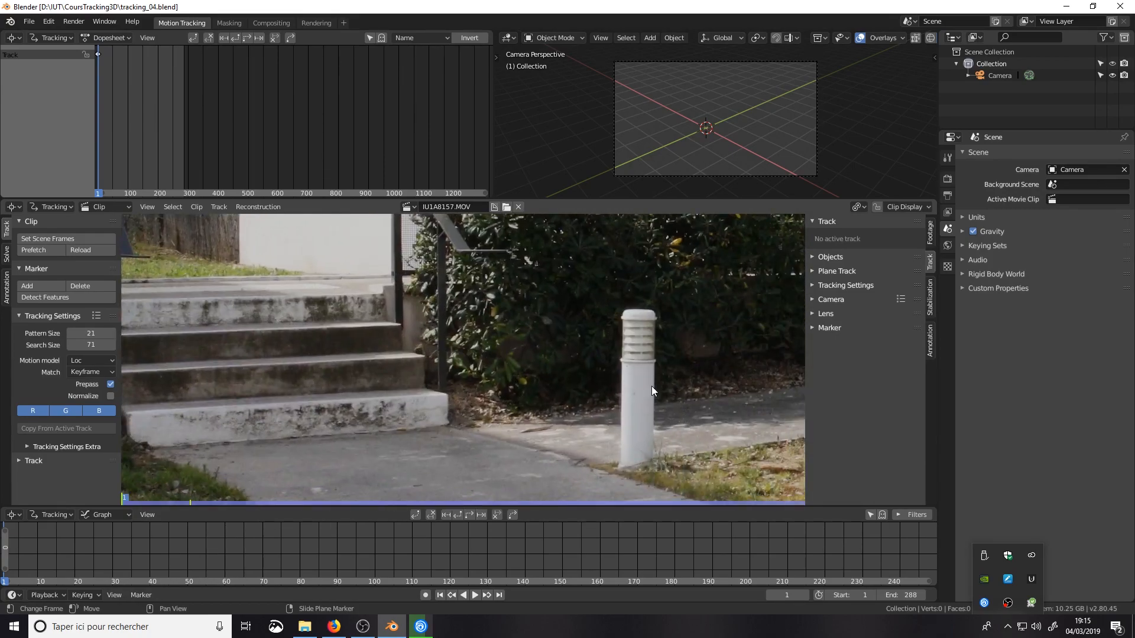
pyautogui.moveTo(652, 385); pyautogui.dragTo(230, 349, button='middle')
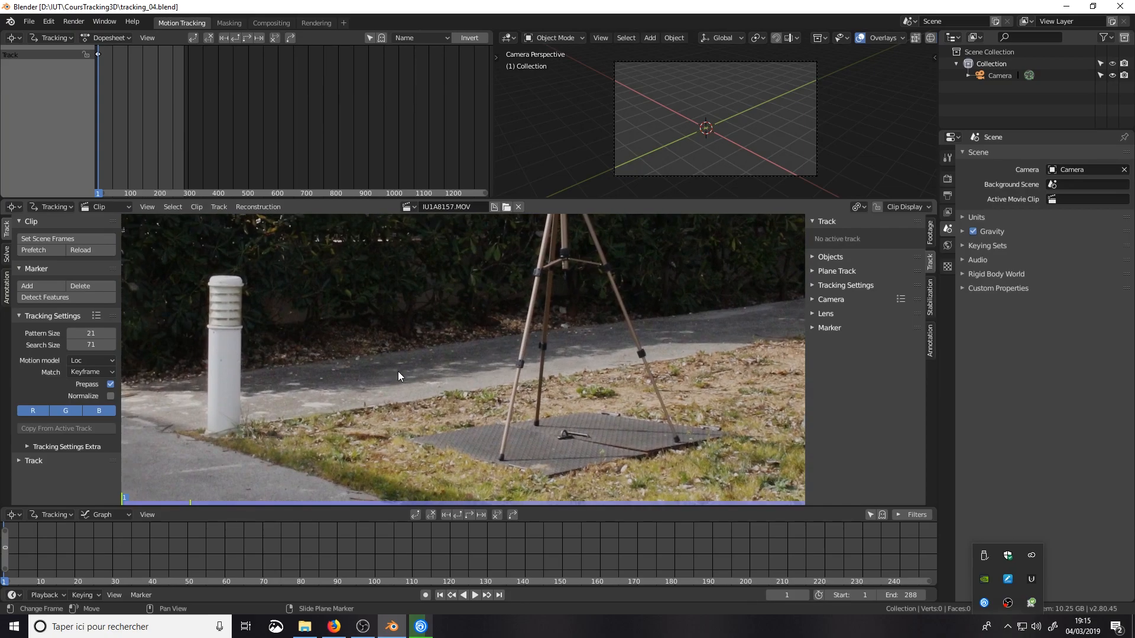
pyautogui.scroll(-1, 399, 373)
pyautogui.scroll(3, 500, 419)
pyautogui.moveTo(529, 438); pyautogui.dragTo(489, 251, button='middle')
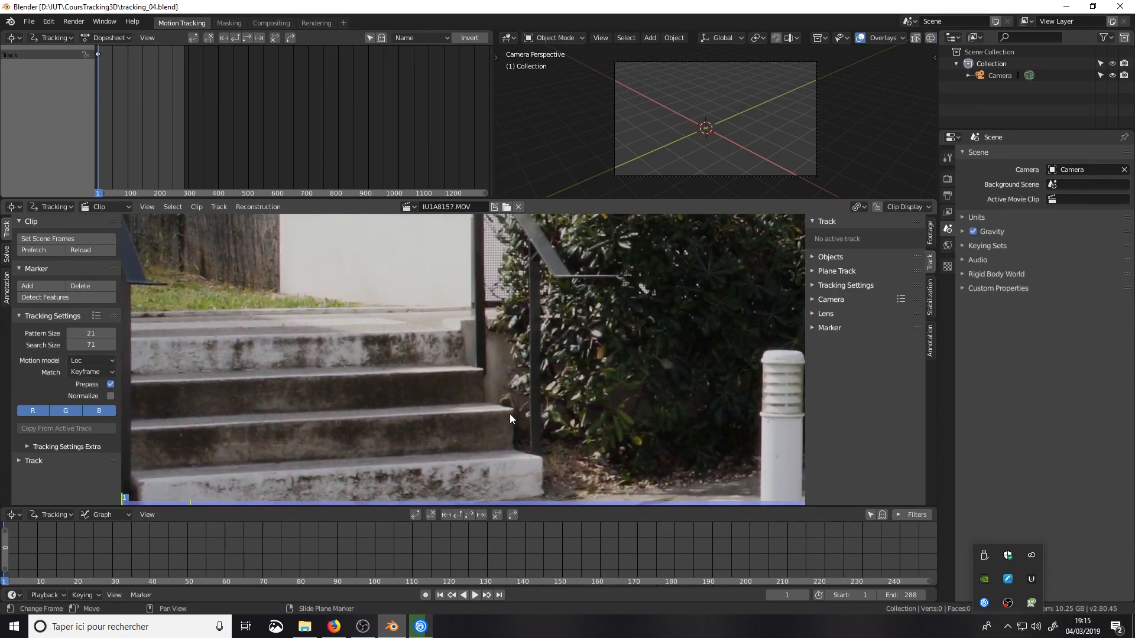
# Place a tracking marker on the outer corner of the stair step beside the hedge and fine-tune its position
pyautogui.scroll(4, 513, 409)
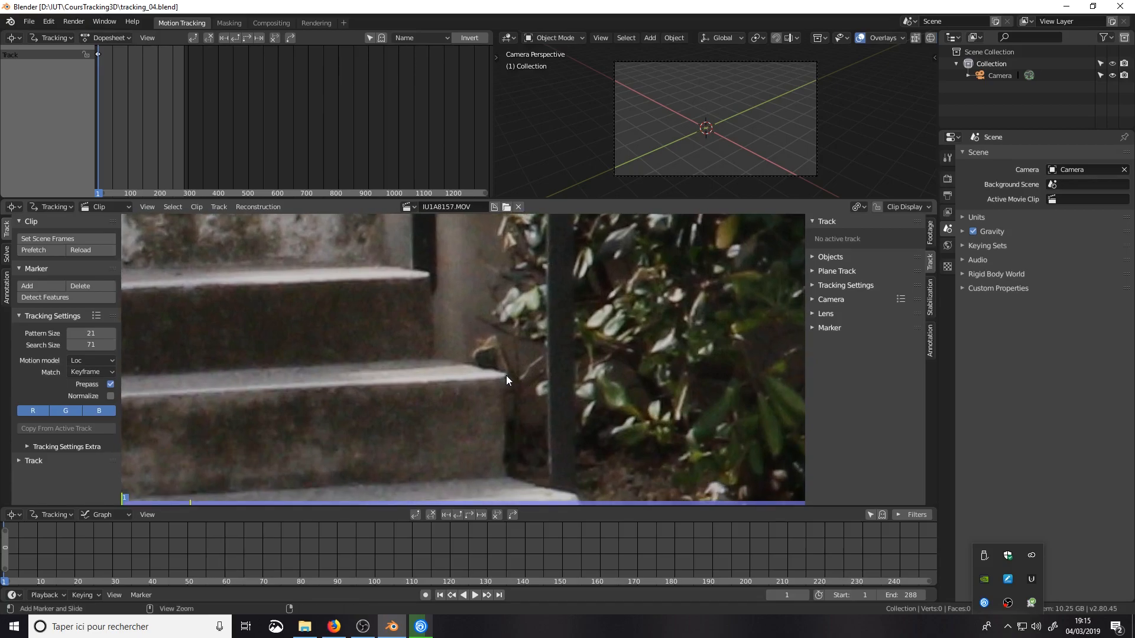
pyautogui.keyDown('ctrl'); pyautogui.click(505, 375); pyautogui.keyUp('ctrl')
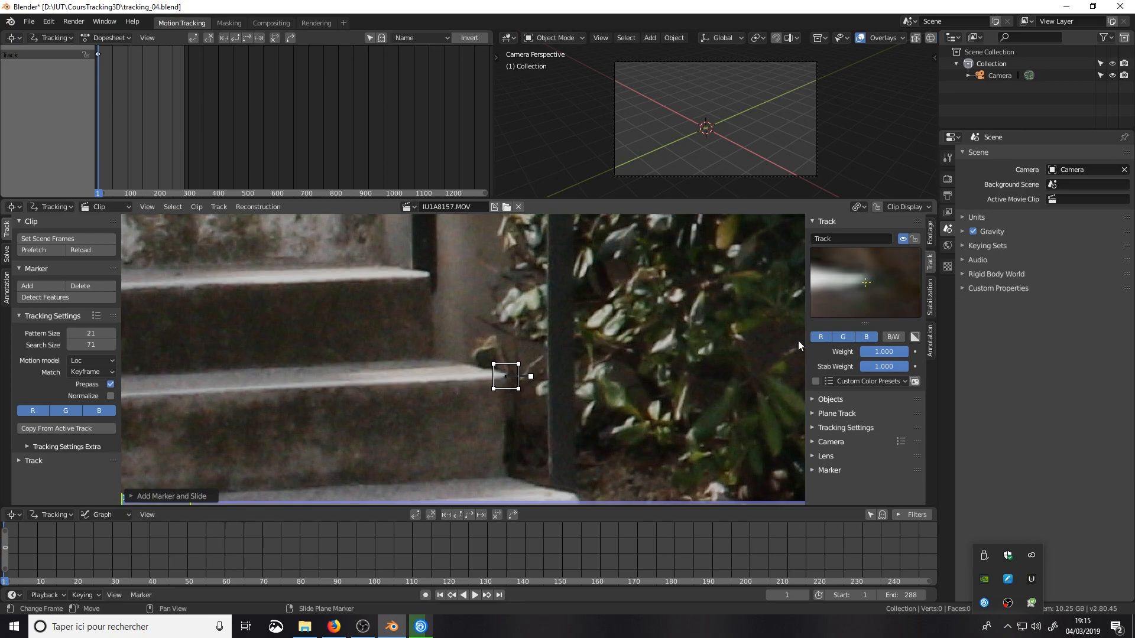
pyautogui.moveTo(806, 330); pyautogui.dragTo(828, 331)
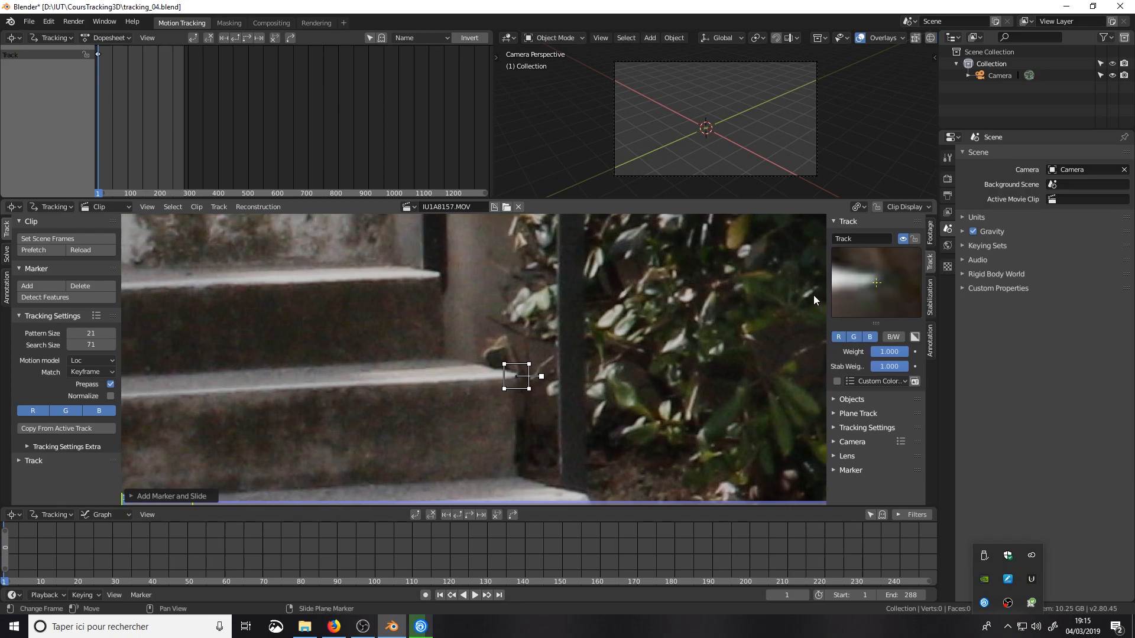
pyautogui.moveTo(544, 370); pyautogui.dragTo(543, 373)
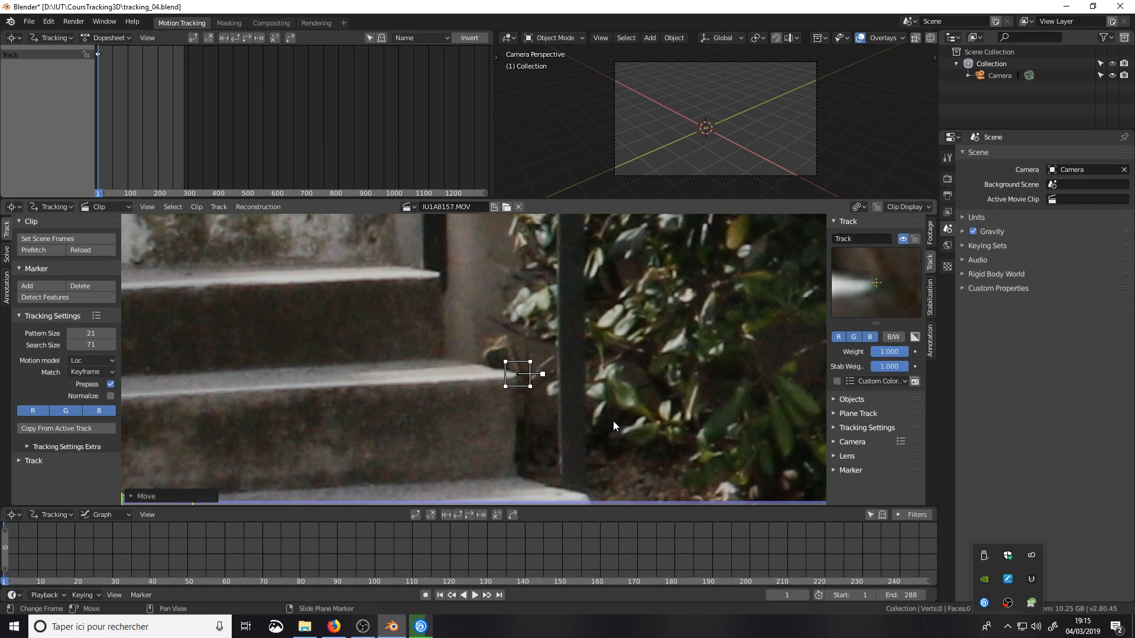
# Compare the red, green and blue channels in the stair marker's track preview, leaving only blue enabled
pyautogui.click(837, 338)
pyautogui.click(853, 338)
pyautogui.click(869, 337)
pyautogui.click(838, 337)
pyautogui.click(853, 338)
pyautogui.click(841, 339)
pyautogui.click(853, 339)
pyautogui.click(867, 338)
pyautogui.click(835, 341)
pyautogui.click(853, 338)
pyautogui.click(839, 338)
pyautogui.click(853, 339)
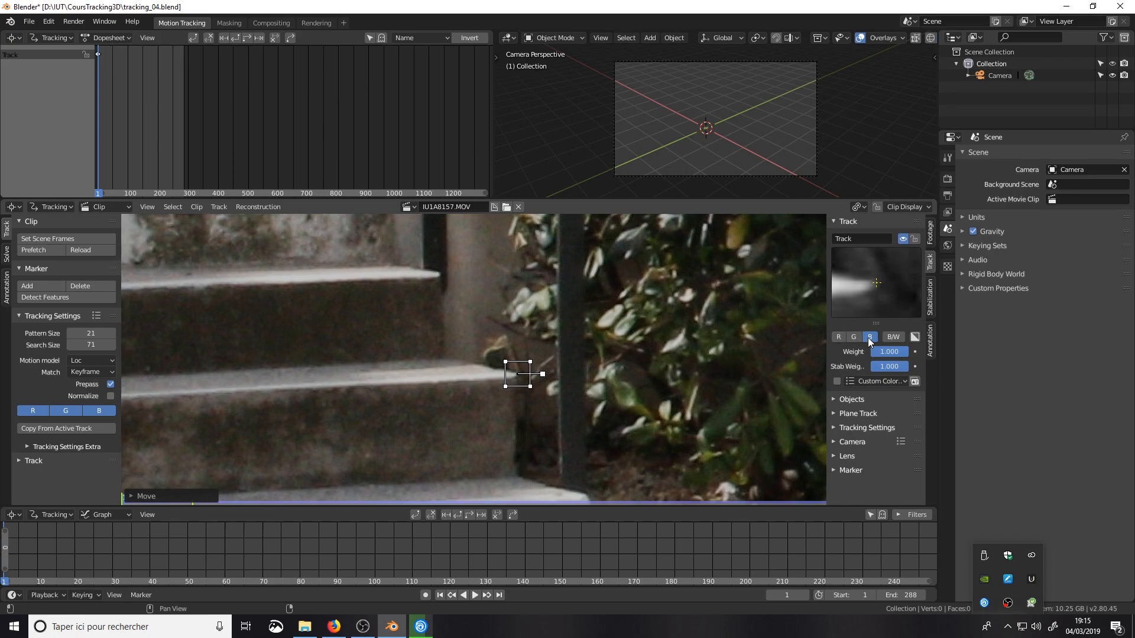
pyautogui.click(838, 337)
pyautogui.click(840, 338)
pyautogui.click(853, 338)
# Display the clip in its blue channel only and inspect the contrast around the stairs and hedge
pyautogui.click(895, 207)
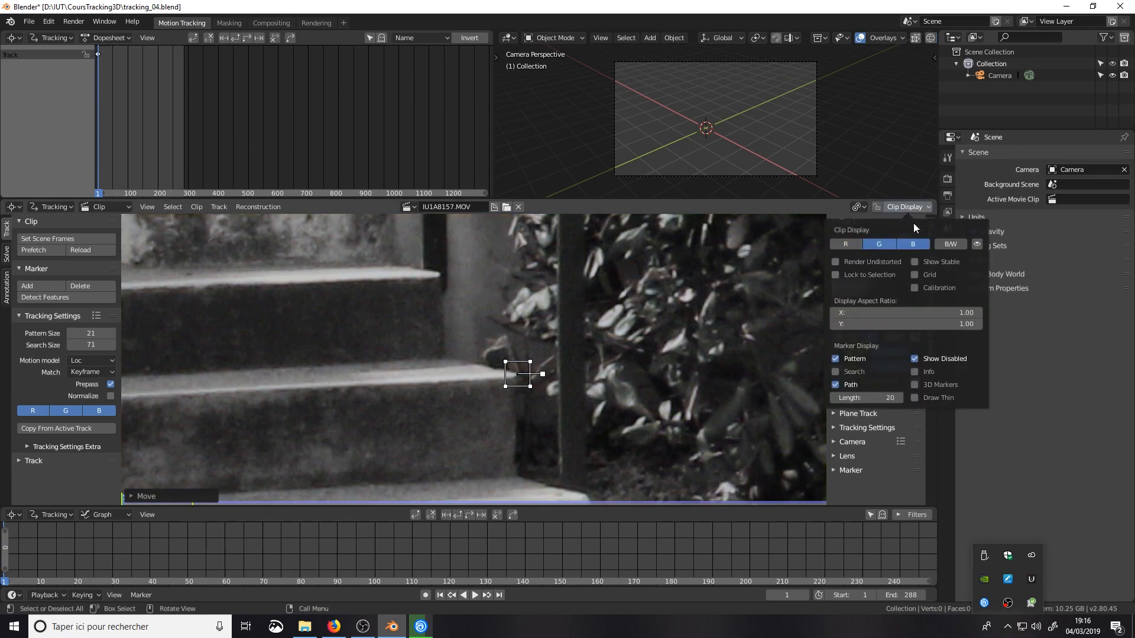
pyautogui.click(882, 244)
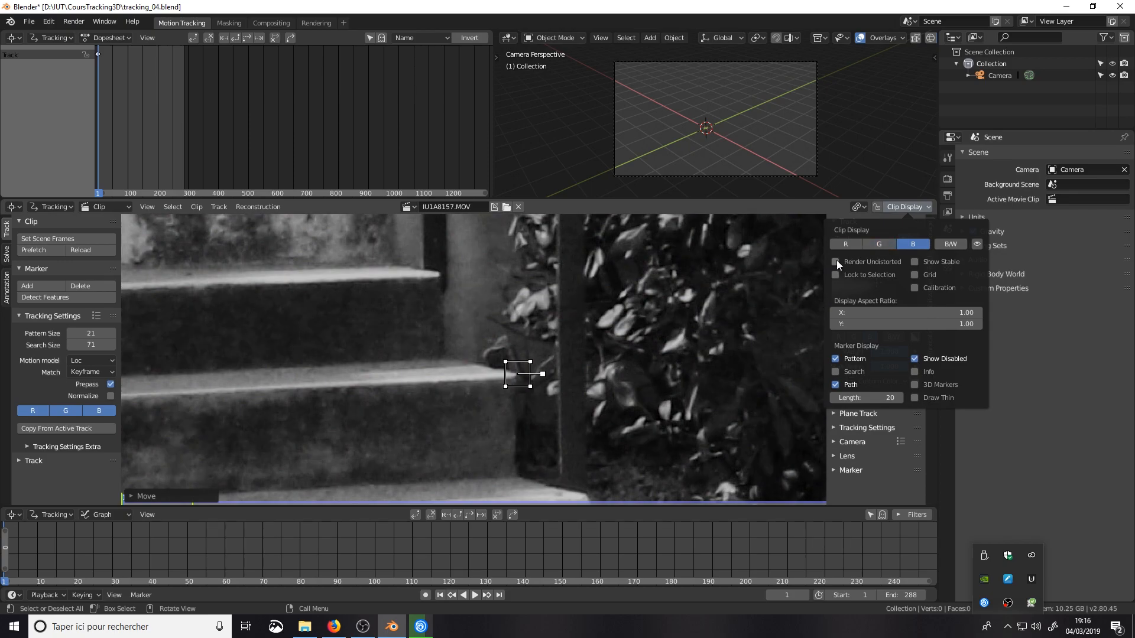
pyautogui.scroll(-5, 621, 328)
pyautogui.scroll(2, 588, 295)
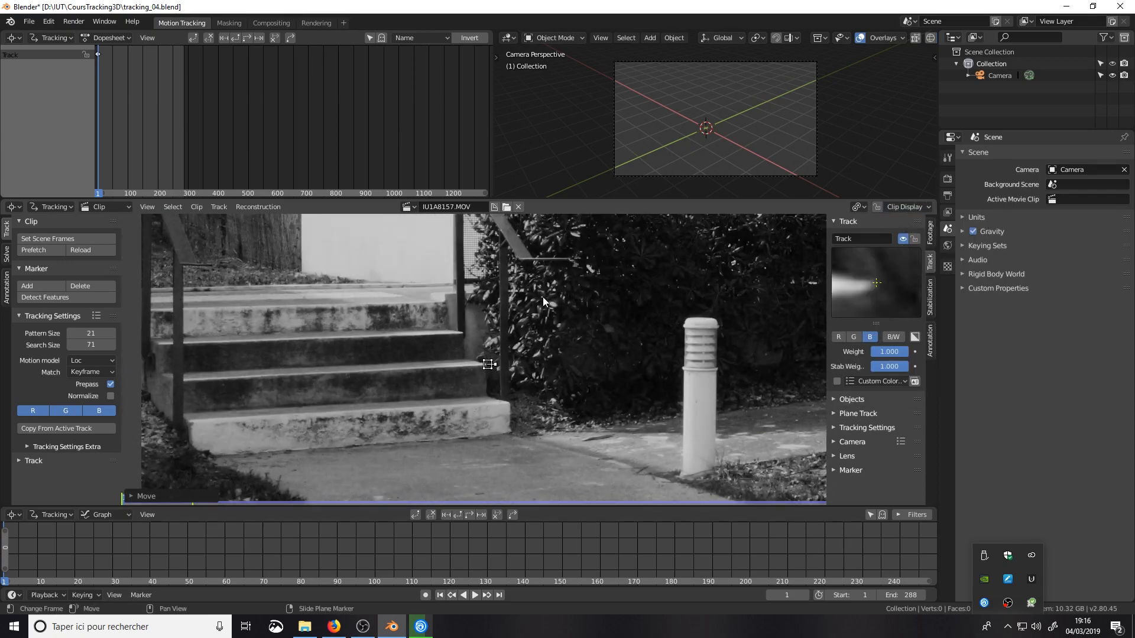
pyautogui.moveTo(561, 314); pyautogui.dragTo(549, 380, button='middle')
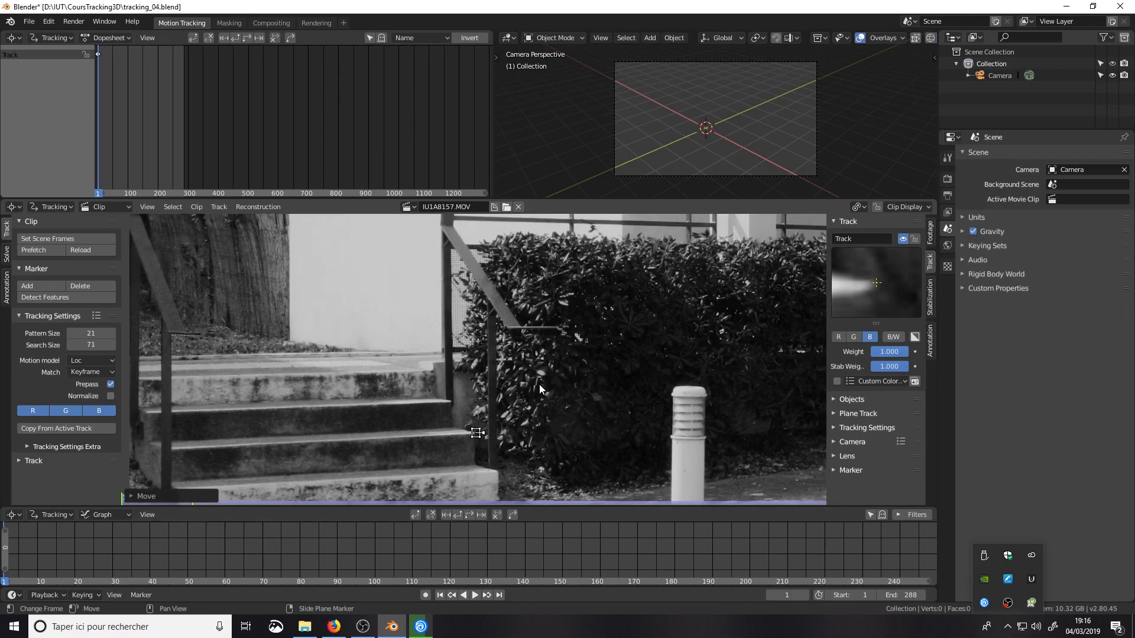
pyautogui.scroll(3, 562, 360)
pyautogui.scroll(-2, 569, 376)
# Compare the clip with its green and blue channels enabled, then return the display to blue only
pyautogui.click(902, 207)
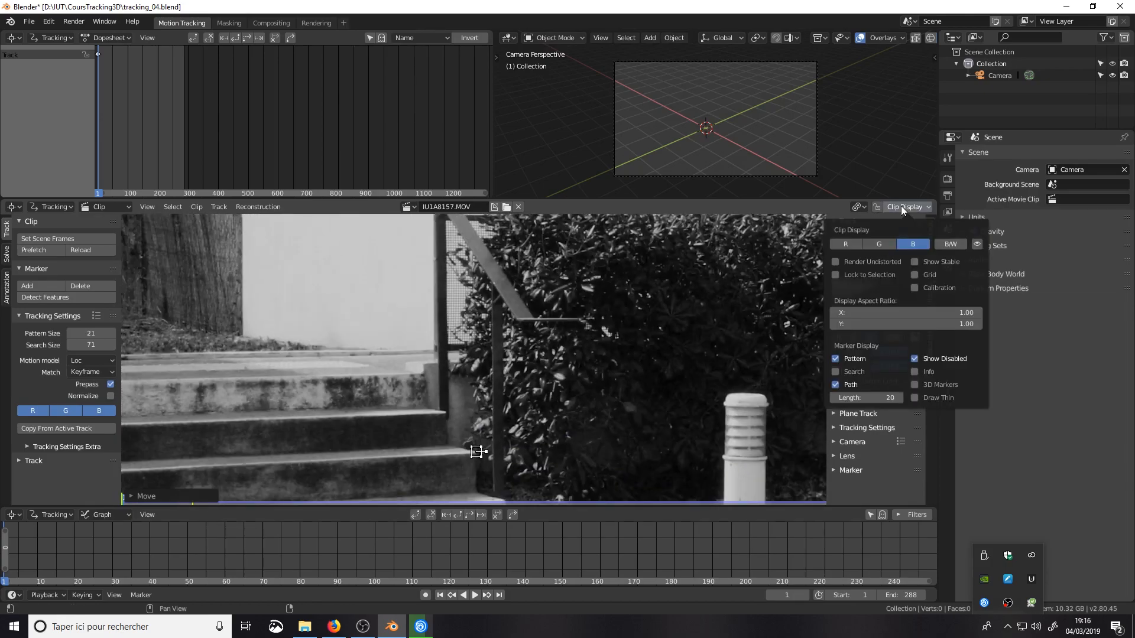
pyautogui.click(873, 245)
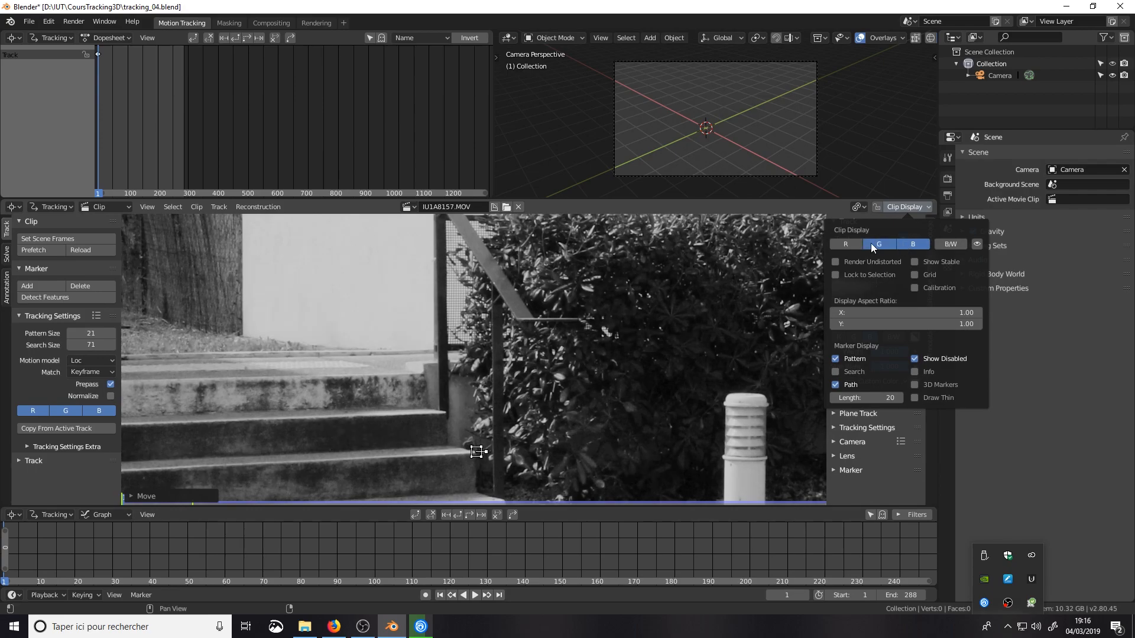
pyautogui.click(910, 244)
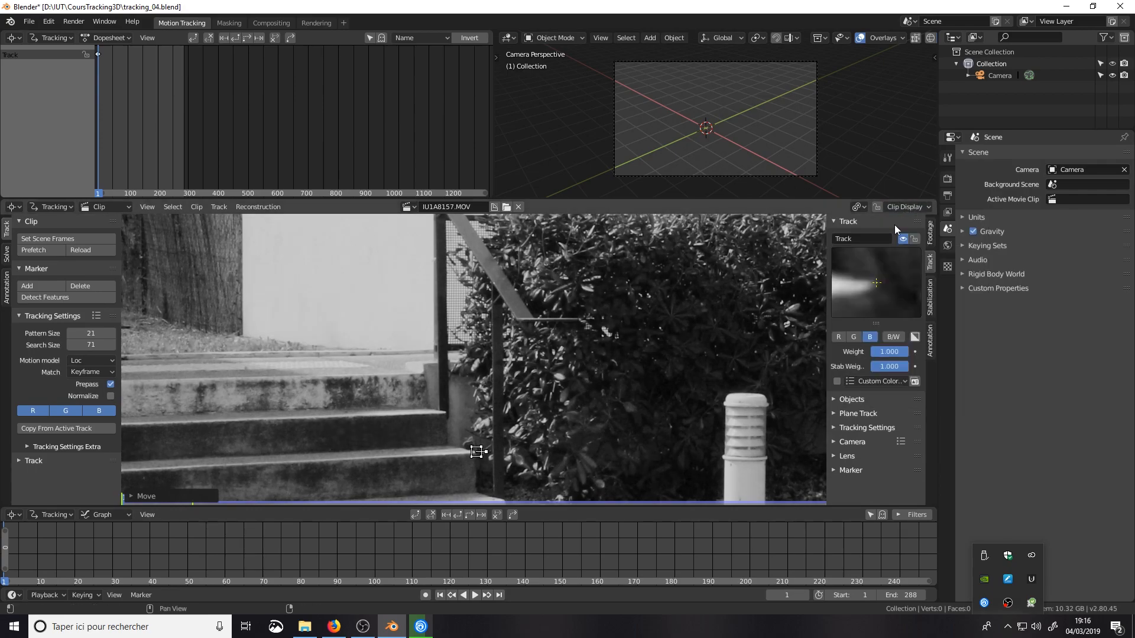
pyautogui.click(904, 208)
pyautogui.click(904, 245)
pyautogui.click(890, 245)
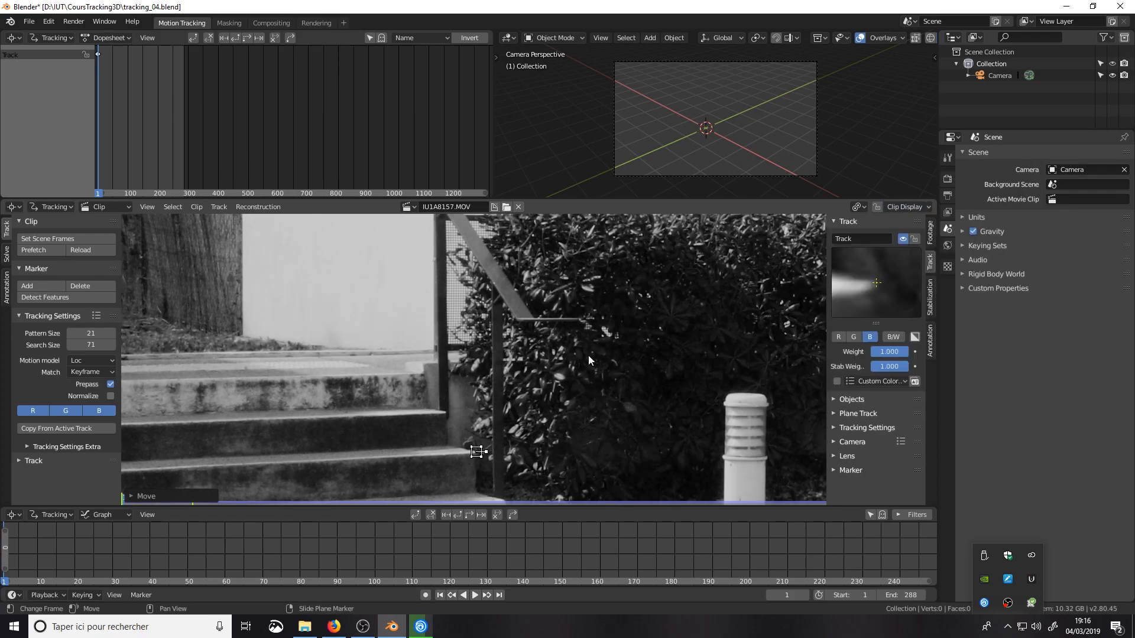
pyautogui.scroll(-2, 542, 336)
pyautogui.scroll(2, 502, 364)
pyautogui.moveTo(466, 388); pyautogui.dragTo(465, 354, button='middle')
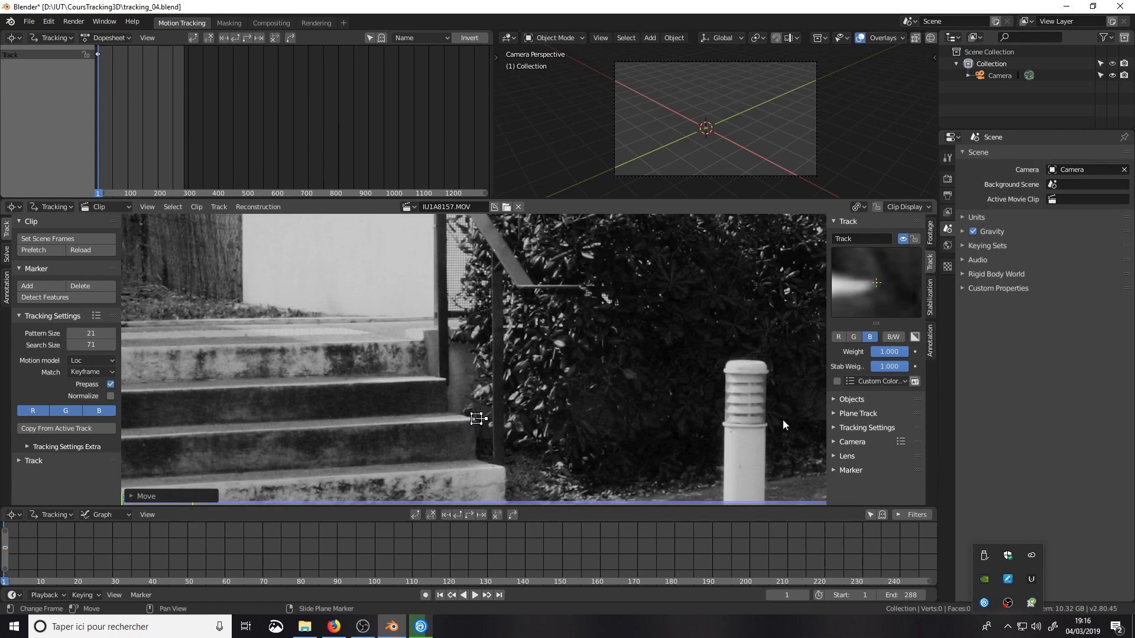
# Re-enable the red and green channels for both the track preview and the clip display
pyautogui.click(840, 337)
pyautogui.click(853, 337)
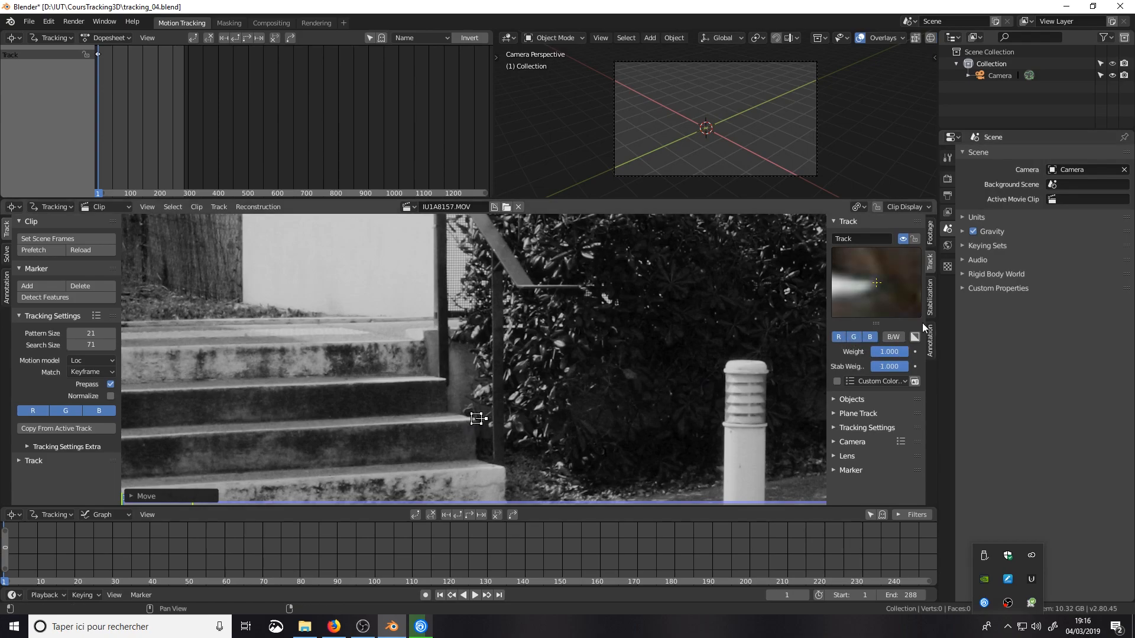
pyautogui.click(904, 208)
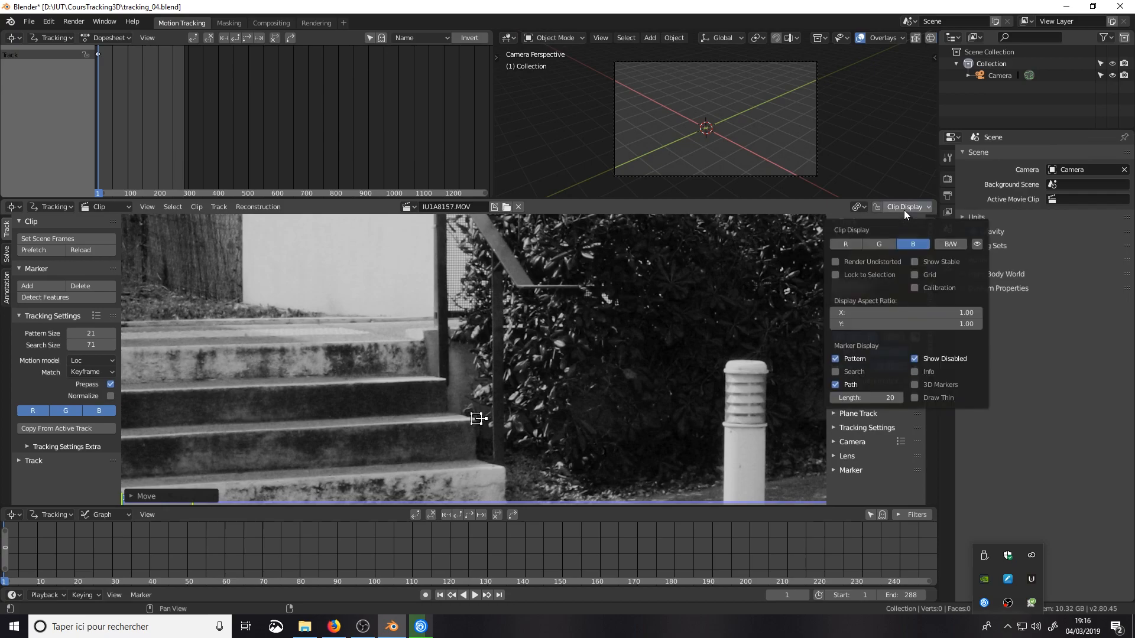
pyautogui.click(858, 245)
pyautogui.click(878, 244)
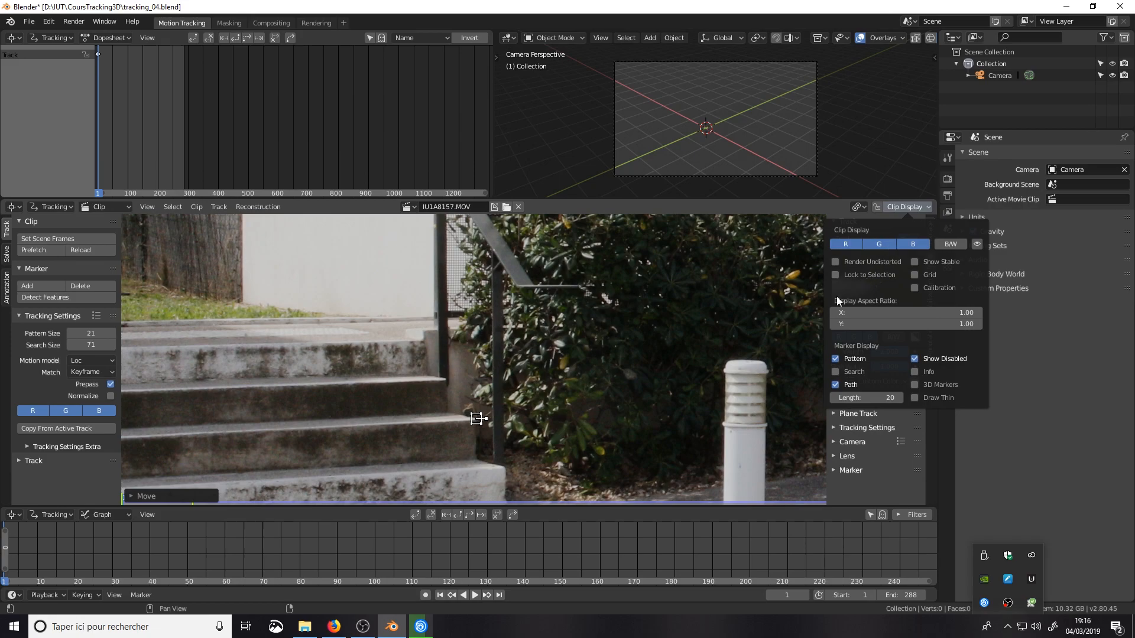
# Turn on the display of marker search areas in the clip view
pyautogui.click(903, 206)
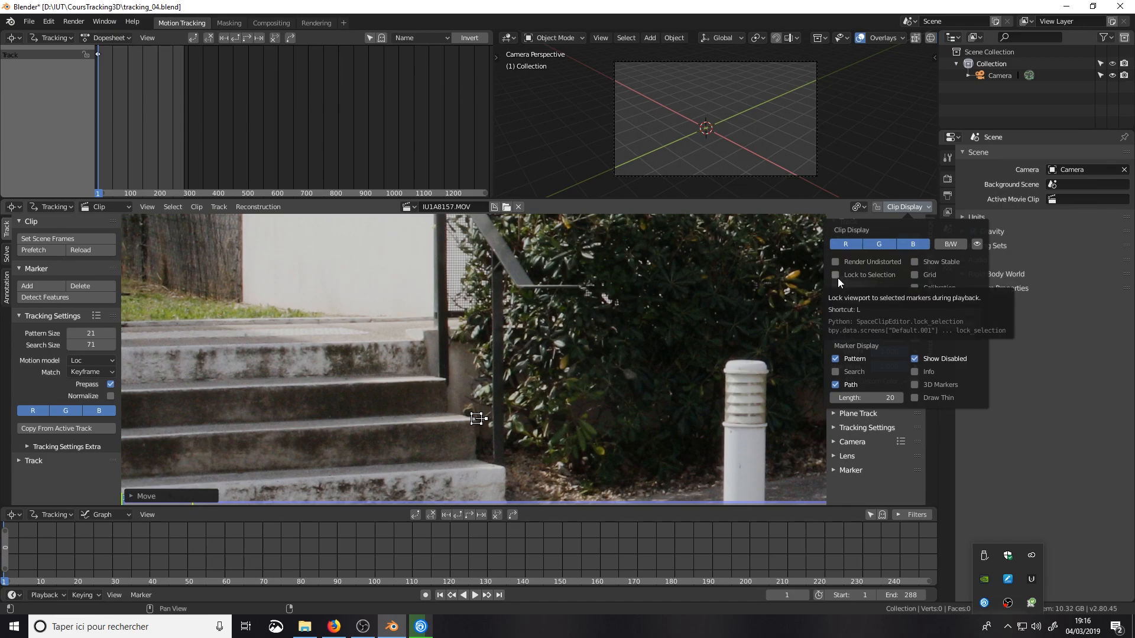
pyautogui.click(835, 372)
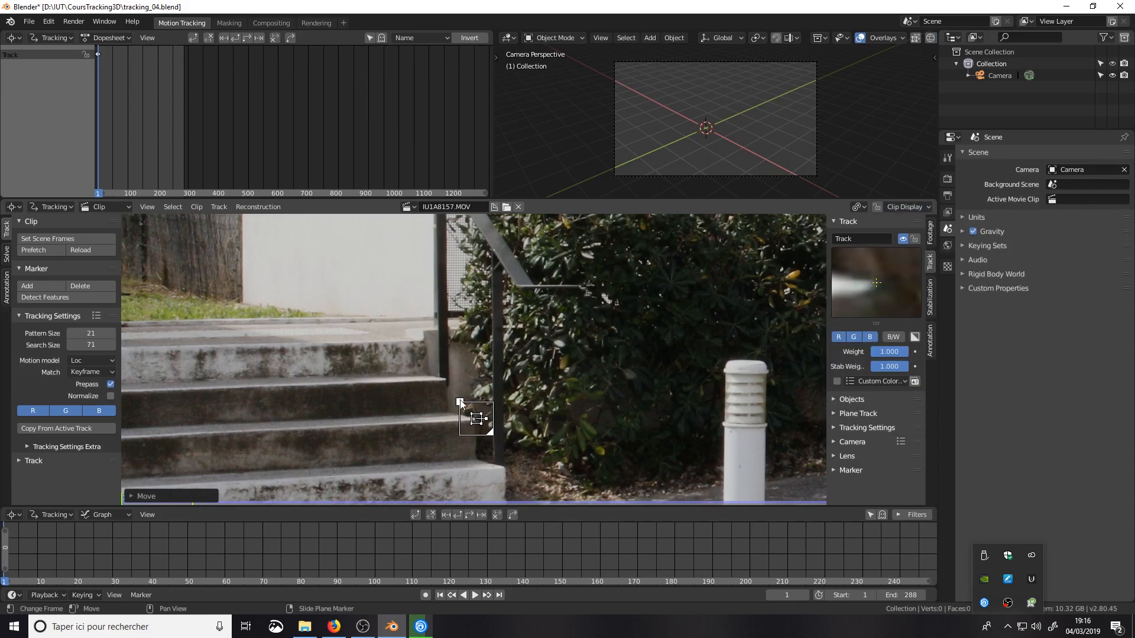
pyautogui.scroll(2, 491, 430)
pyautogui.scroll(1, 458, 349)
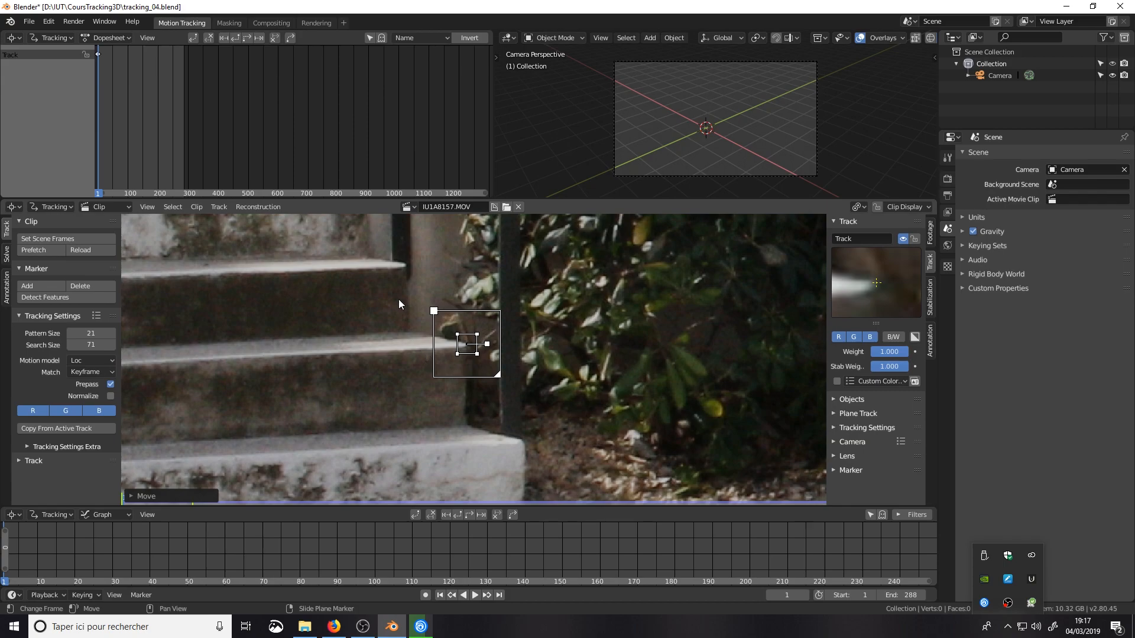
# Shift the stair marker's search area slightly sideways and enlarge it to roughly twice its size around the pattern
pyautogui.scroll(2, 473, 361)
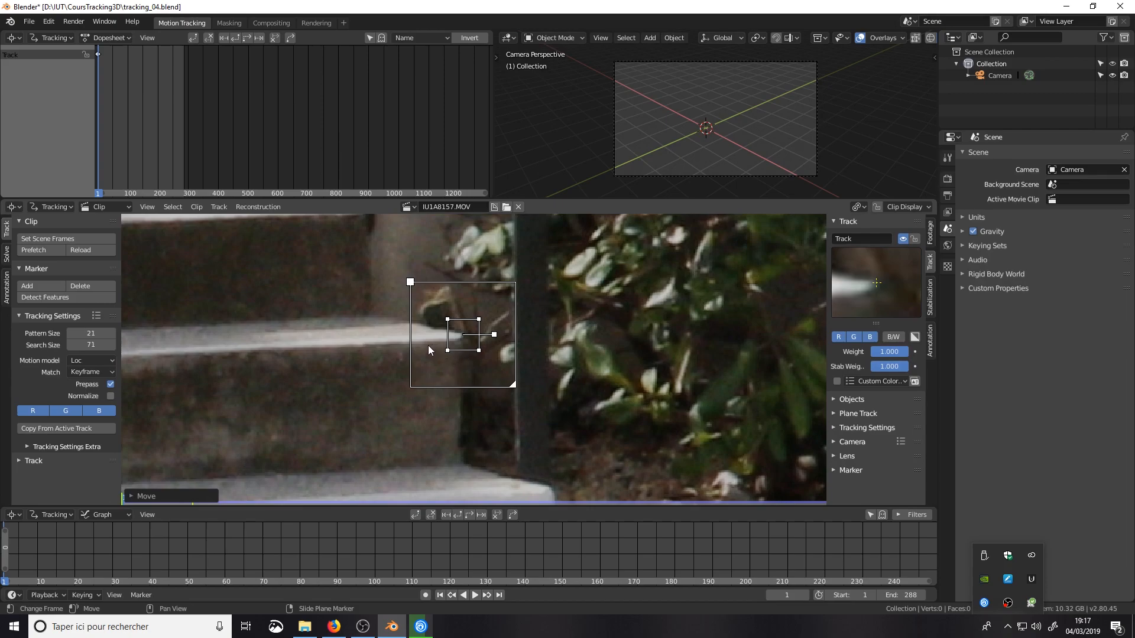
pyautogui.scroll(-3, 452, 336)
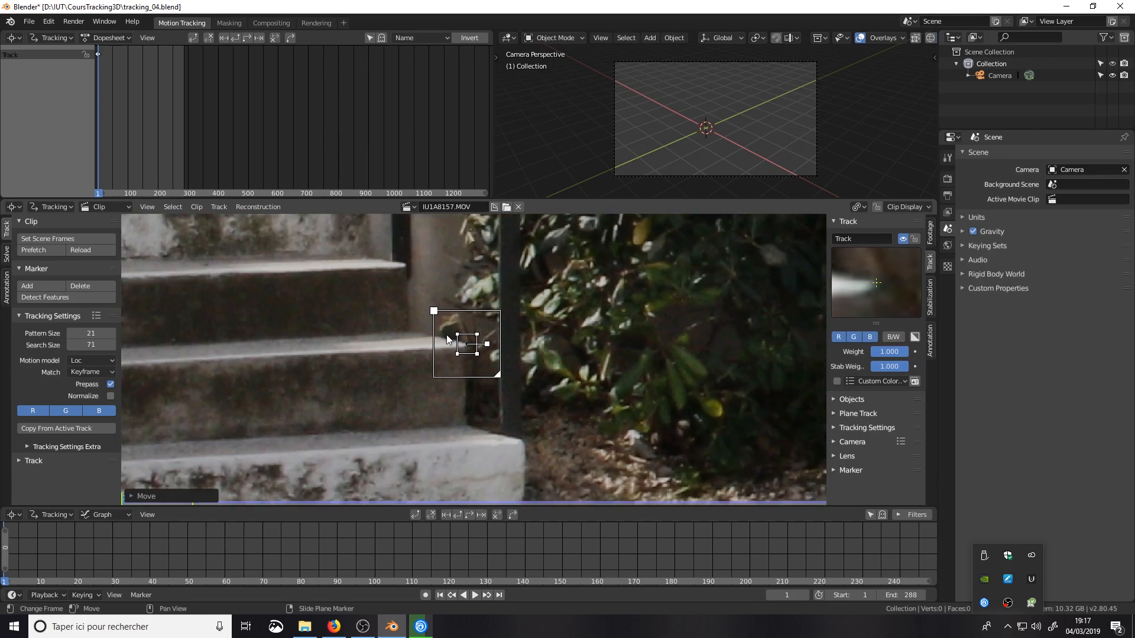
pyautogui.scroll(1, 478, 357)
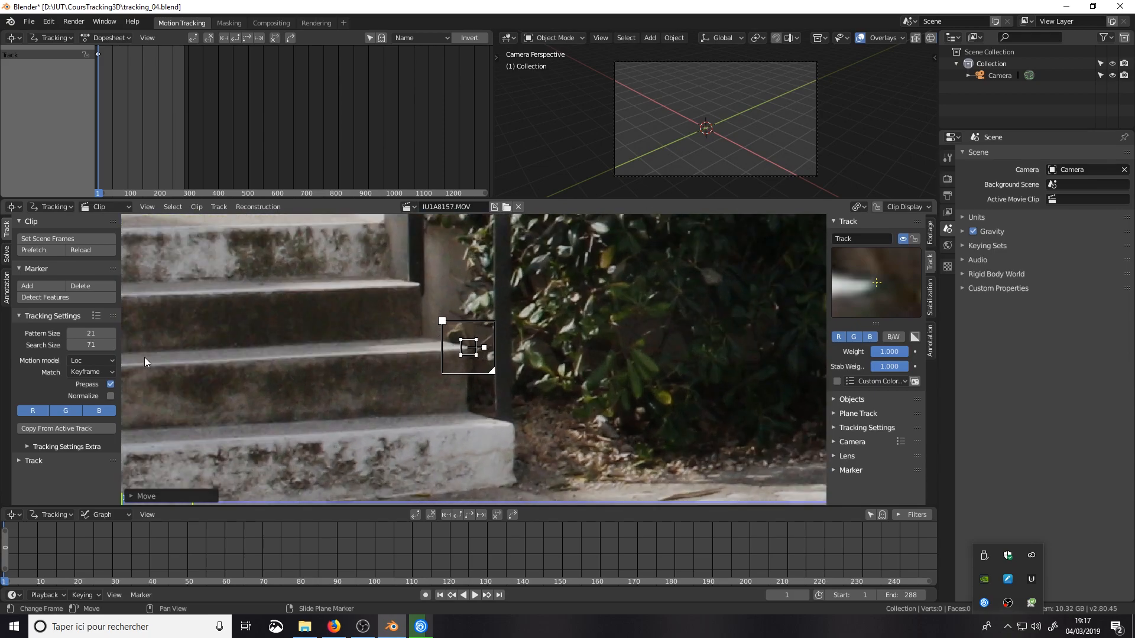
pyautogui.scroll(2, 414, 351)
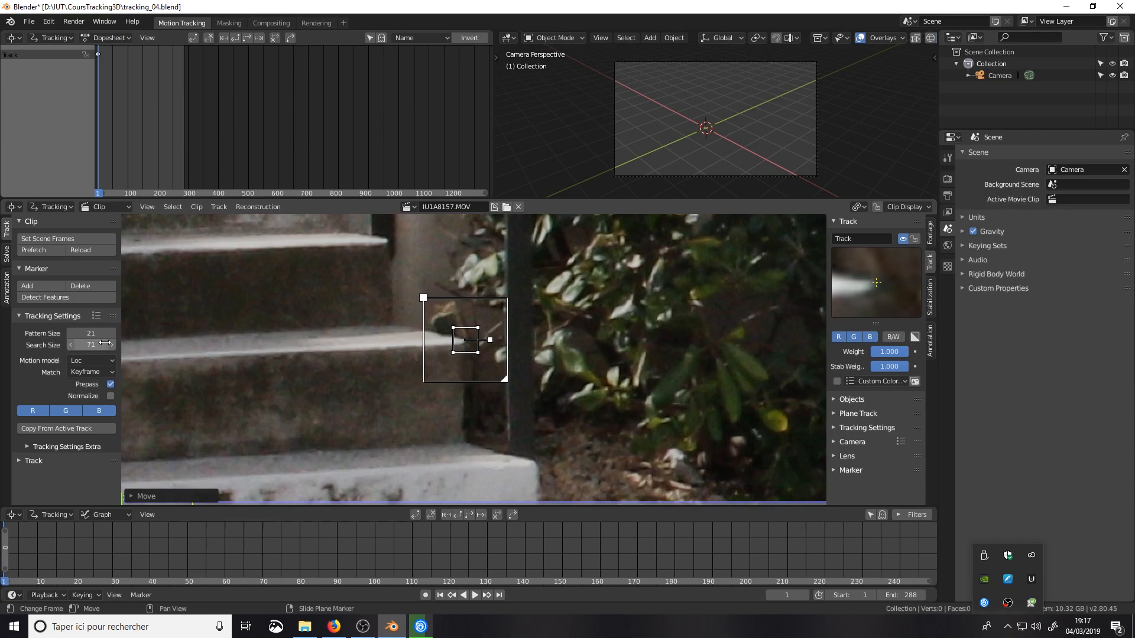
pyautogui.moveTo(422, 299)
pyautogui.mouseDown()
pyautogui.moveTo(407, 285)
pyautogui.moveTo(435, 298)
pyautogui.moveTo(418, 288)
pyautogui.moveTo(419, 298)
pyautogui.mouseUp()
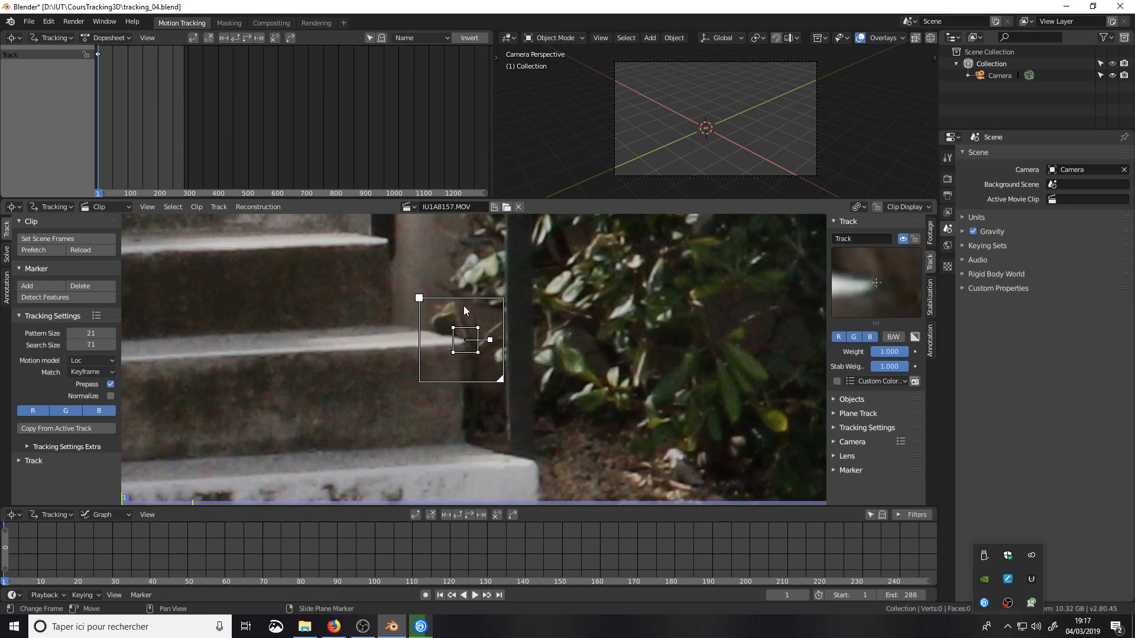
pyautogui.moveTo(507, 379); pyautogui.dragTo(548, 420)
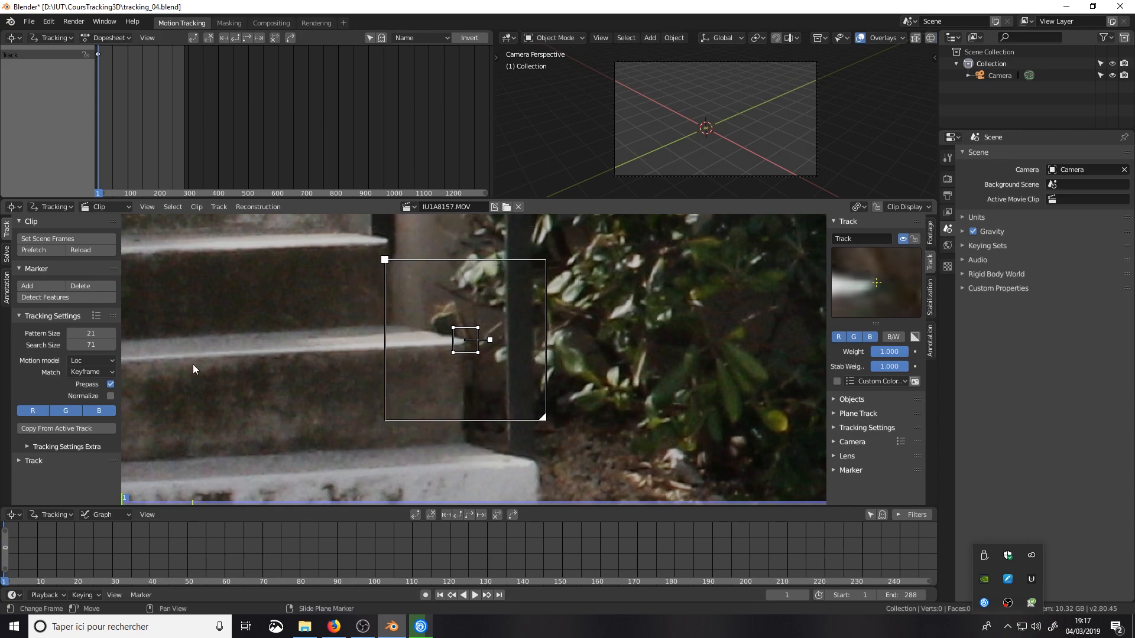
# Set the tracking search size to 221 and add a marker at the base of the white bollard
pyautogui.moveTo(89, 345); pyautogui.dragTo(148, 341)
pyautogui.scroll(-5, 543, 331)
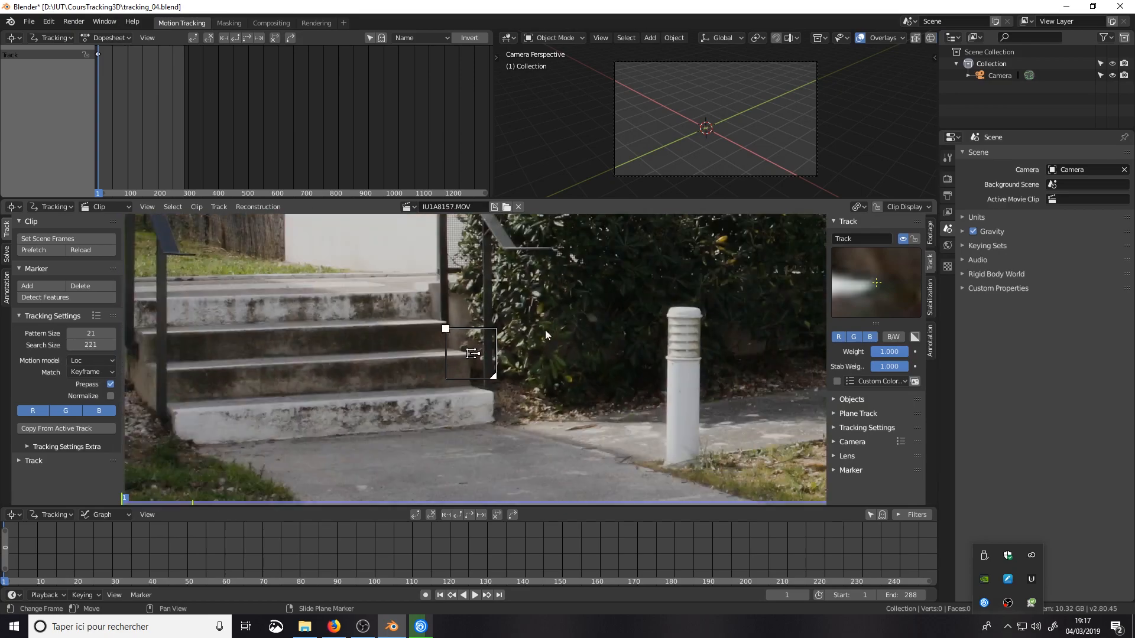
pyautogui.keyDown('ctrl'); pyautogui.click(663, 467); pyautogui.keyUp('ctrl')
# Delete the marker at the base of the white bollard and select the stair marker again
pyautogui.press('x')
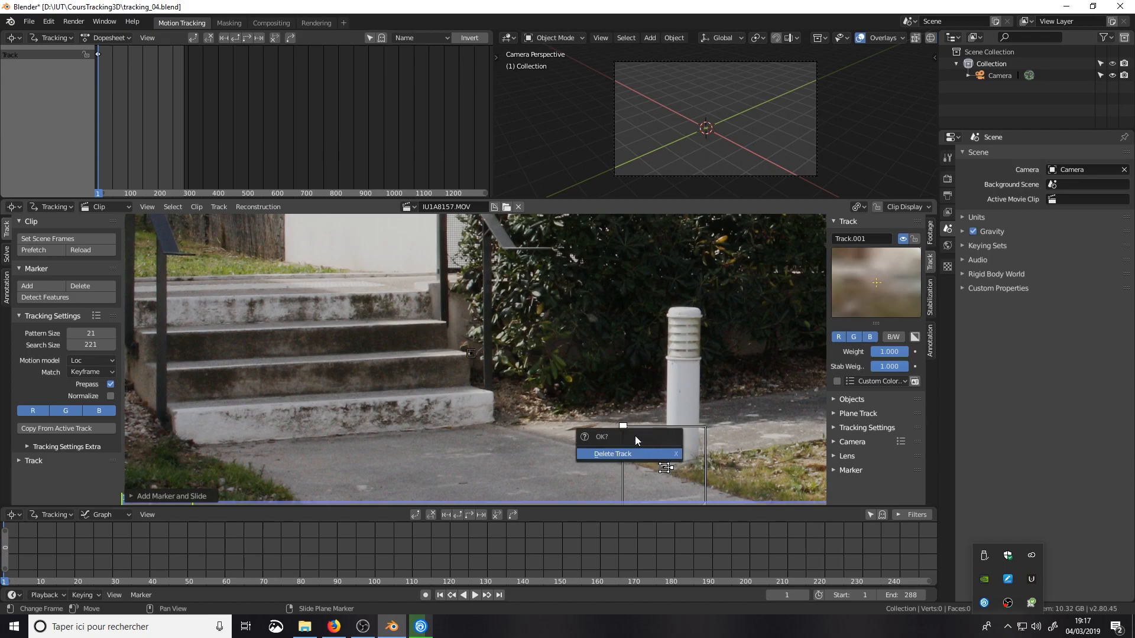
pyautogui.click(626, 453)
pyautogui.click(471, 353)
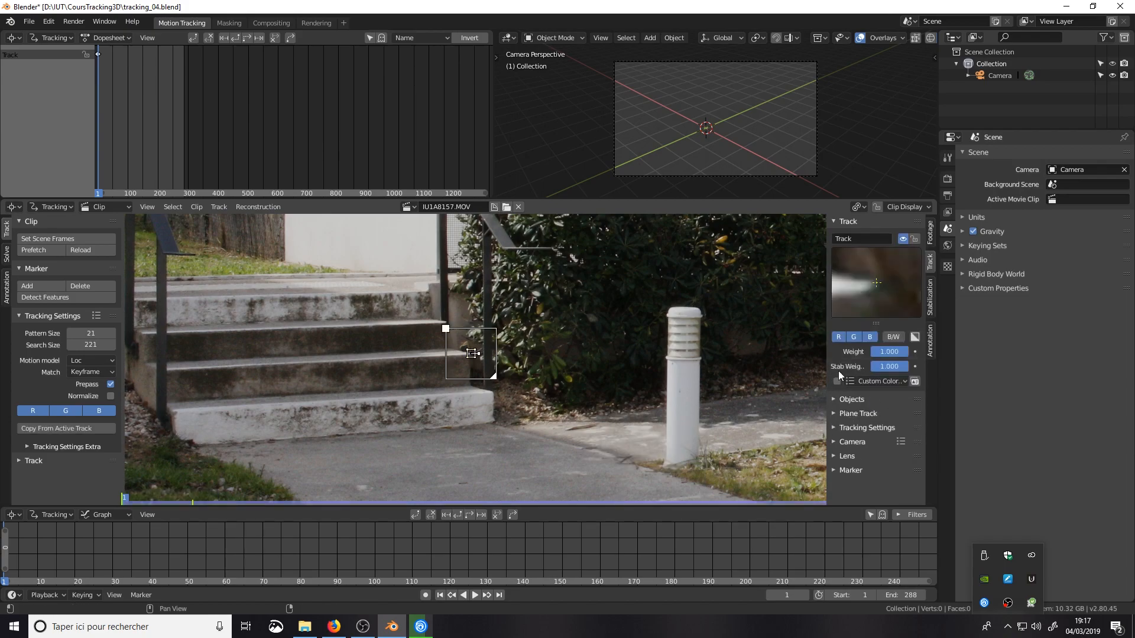
# Set the stair marker's search area to a width and height of 100 in its marker properties
pyautogui.click(835, 428)
pyautogui.scroll(-2, 857, 420)
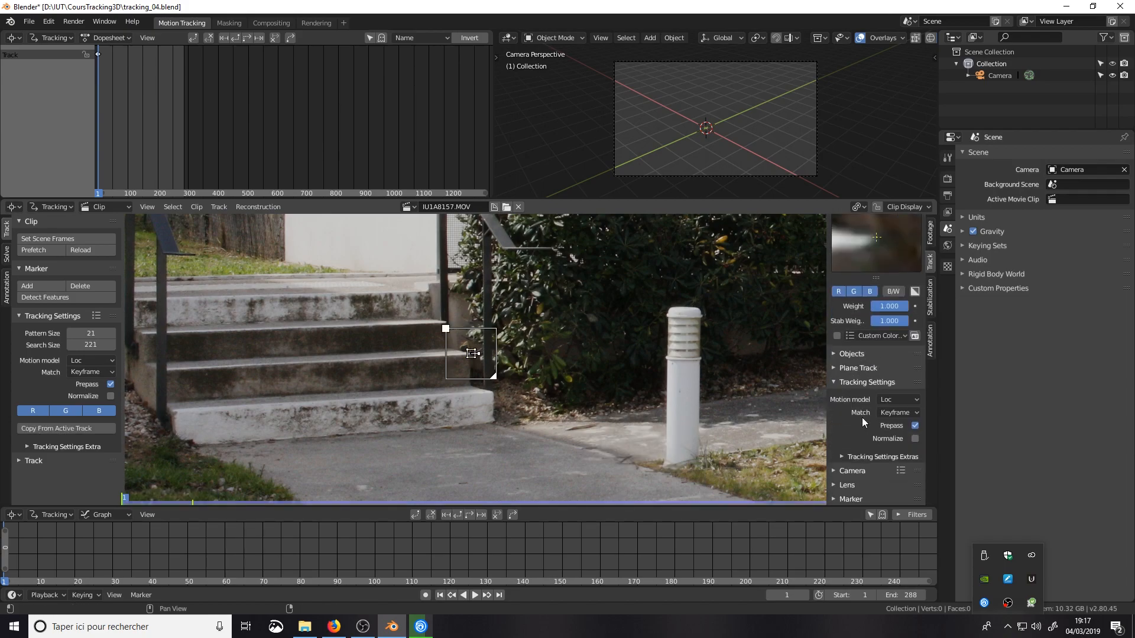
pyautogui.click(832, 483)
pyautogui.scroll(-4, 838, 451)
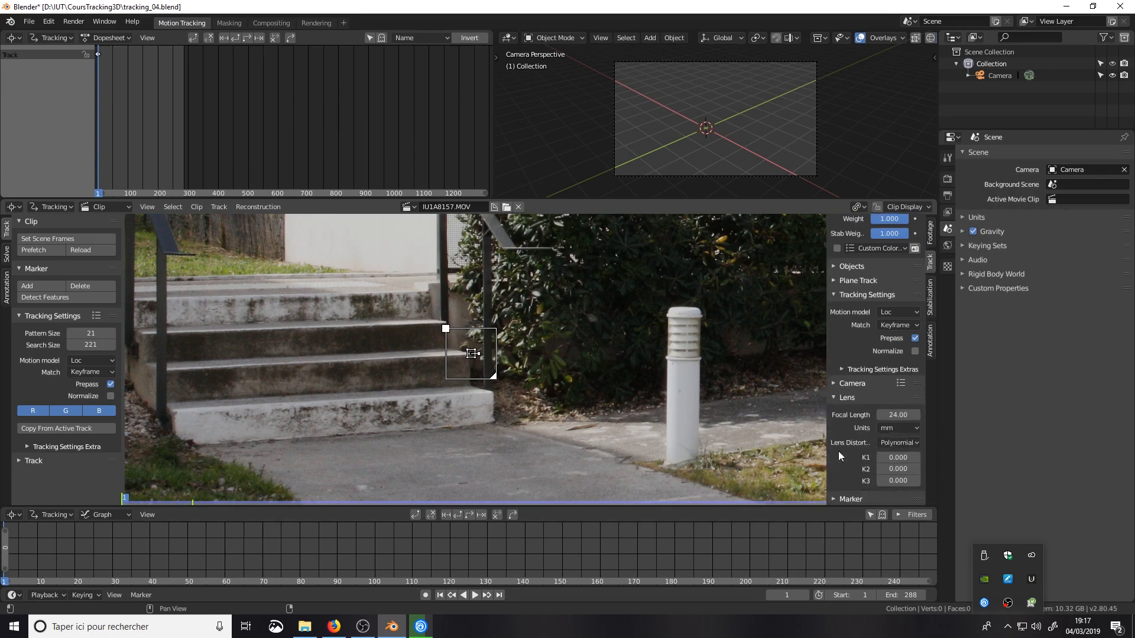
pyautogui.click(839, 499)
pyautogui.scroll(-6, 845, 449)
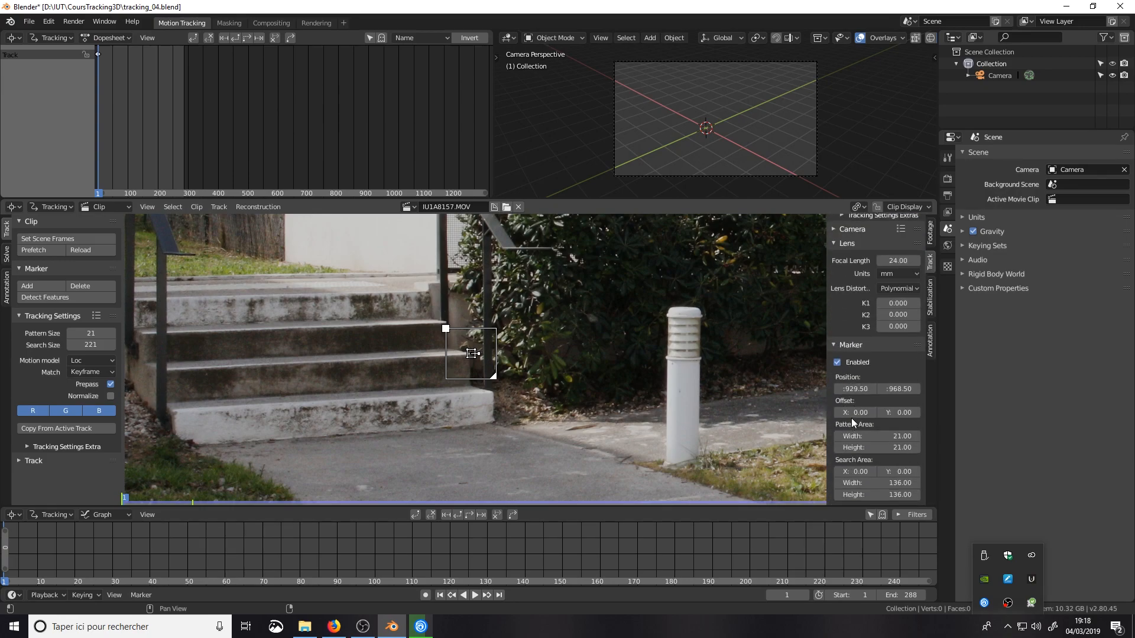
pyautogui.moveTo(889, 483)
pyautogui.mouseDown()
pyautogui.moveTo(830, 483)
pyautogui.moveTo(874, 483)
pyautogui.mouseUp()
pyautogui.click(896, 485)
pyautogui.write('100')
pyautogui.click(894, 495)
pyautogui.write('1')
pyautogui.press('Return')
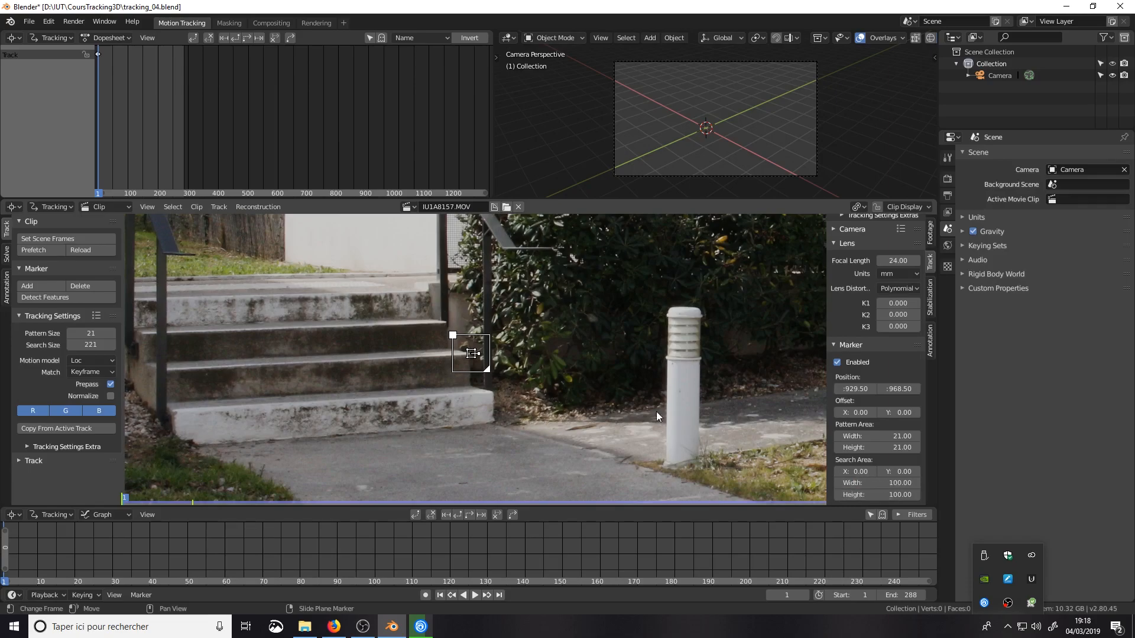
# Try reshaping the stair marker's pattern area from one corner and undo the change
pyautogui.scroll(5, 564, 327)
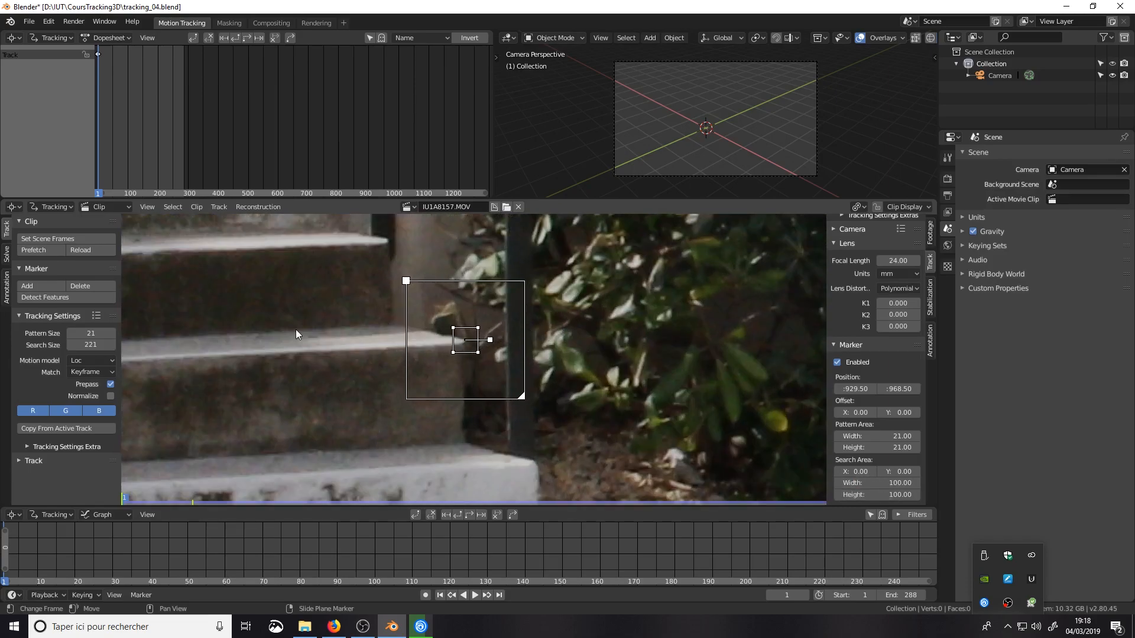
pyautogui.moveTo(502, 353); pyautogui.dragTo(508, 387, button='middle')
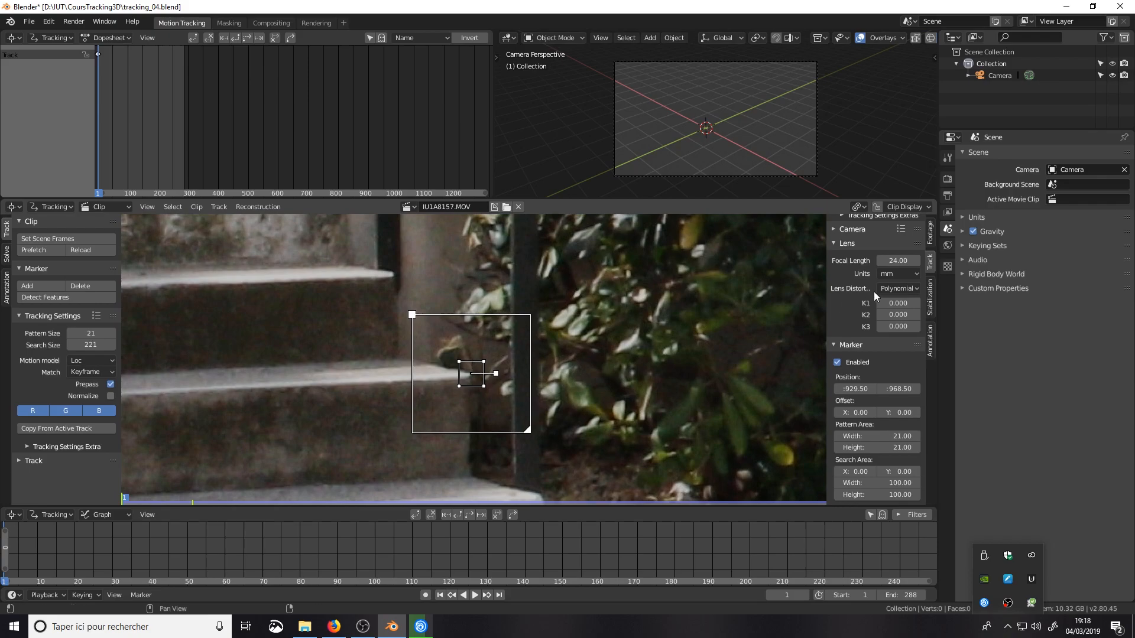
pyautogui.scroll(7, 870, 292)
pyautogui.scroll(5, 848, 251)
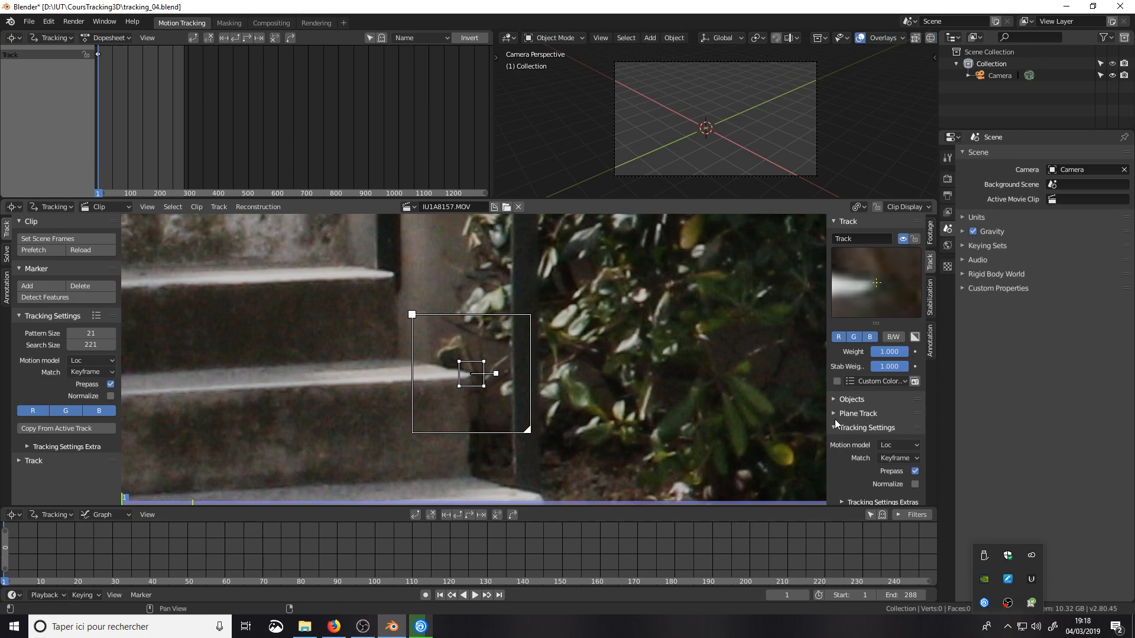
pyautogui.scroll(-10, 895, 382)
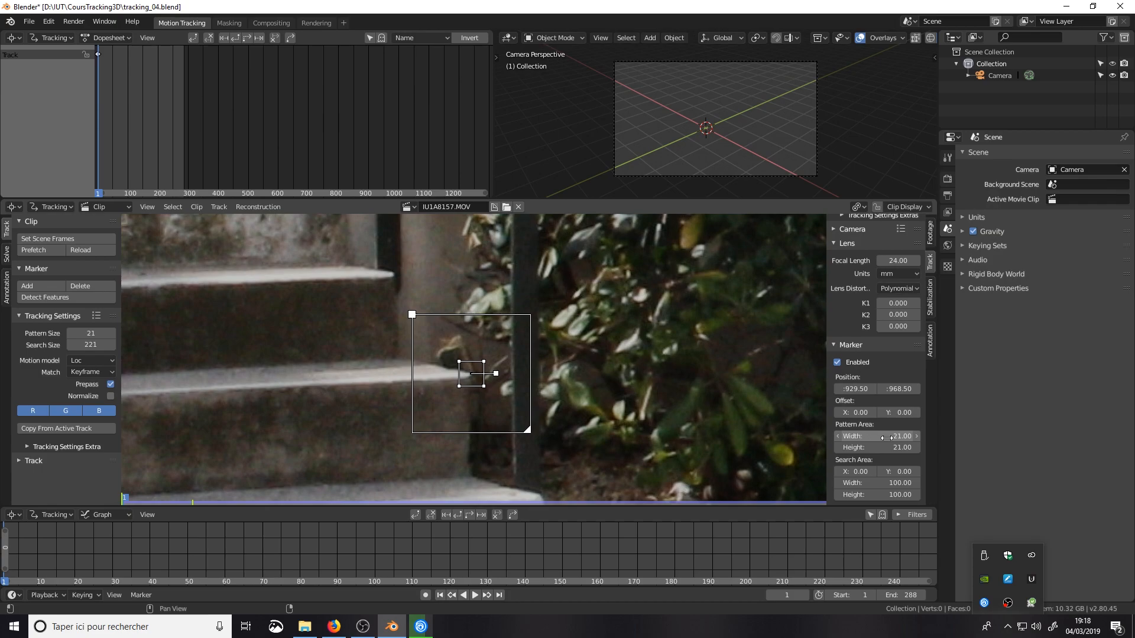
pyautogui.moveTo(857, 414)
pyautogui.mouseDown()
pyautogui.moveTo(872, 414)
pyautogui.moveTo(829, 413)
pyautogui.moveTo(860, 413)
pyautogui.mouseUp()
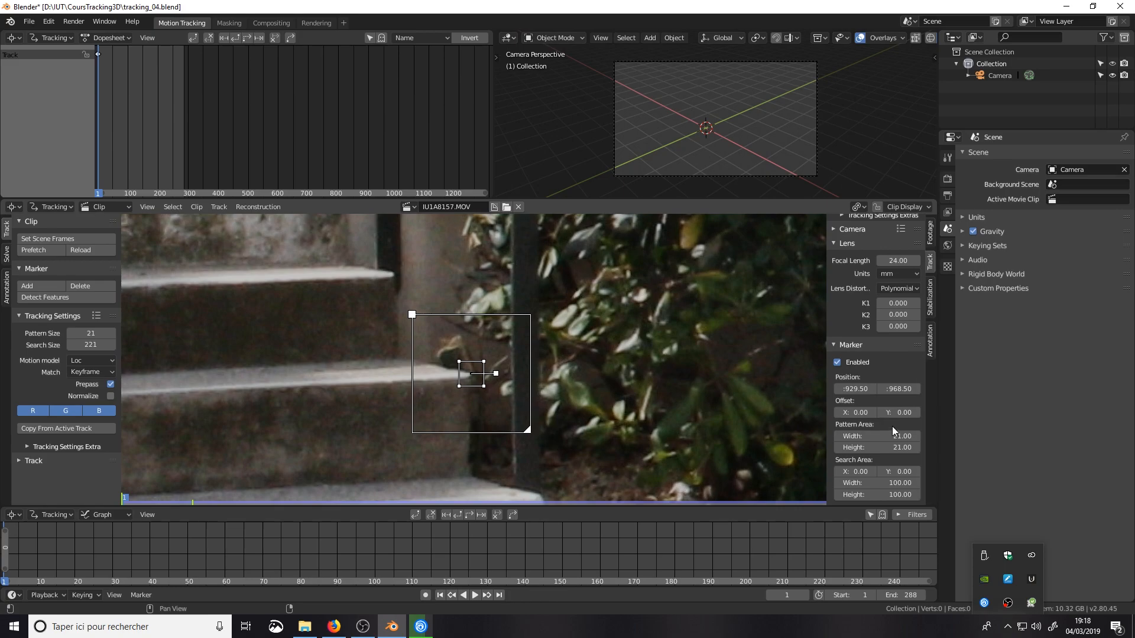
pyautogui.moveTo(483, 385); pyautogui.dragTo(494, 387)
pyautogui.hotkey('ctrl', 'z')
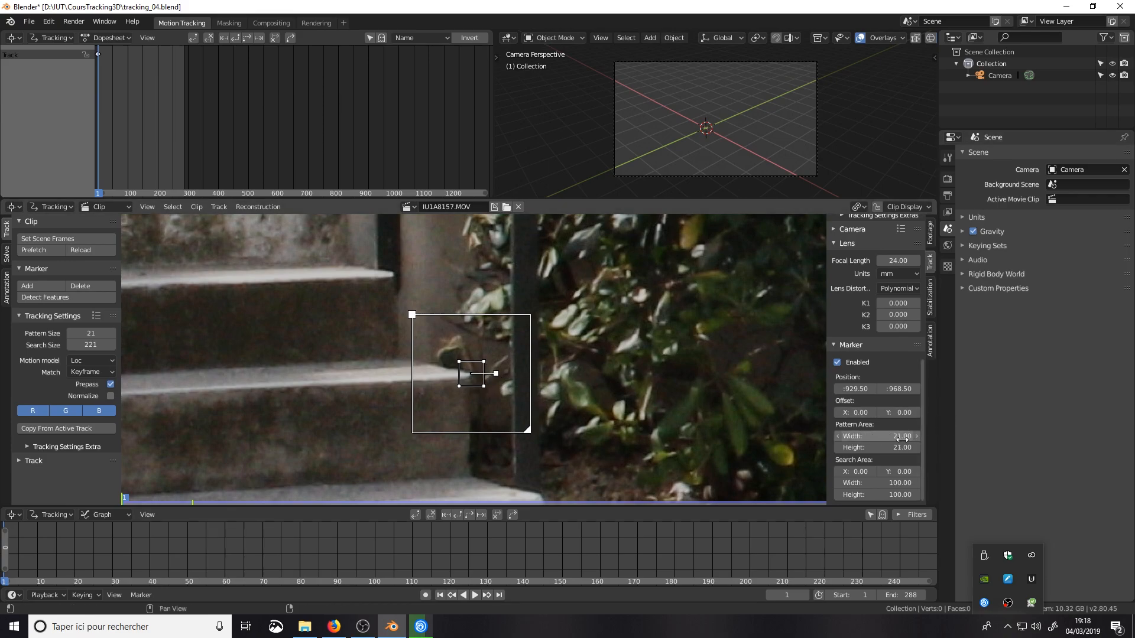
# Scale up the whole stair marker to a pattern area of about 35 and a search area of about 167
pyautogui.press('s')
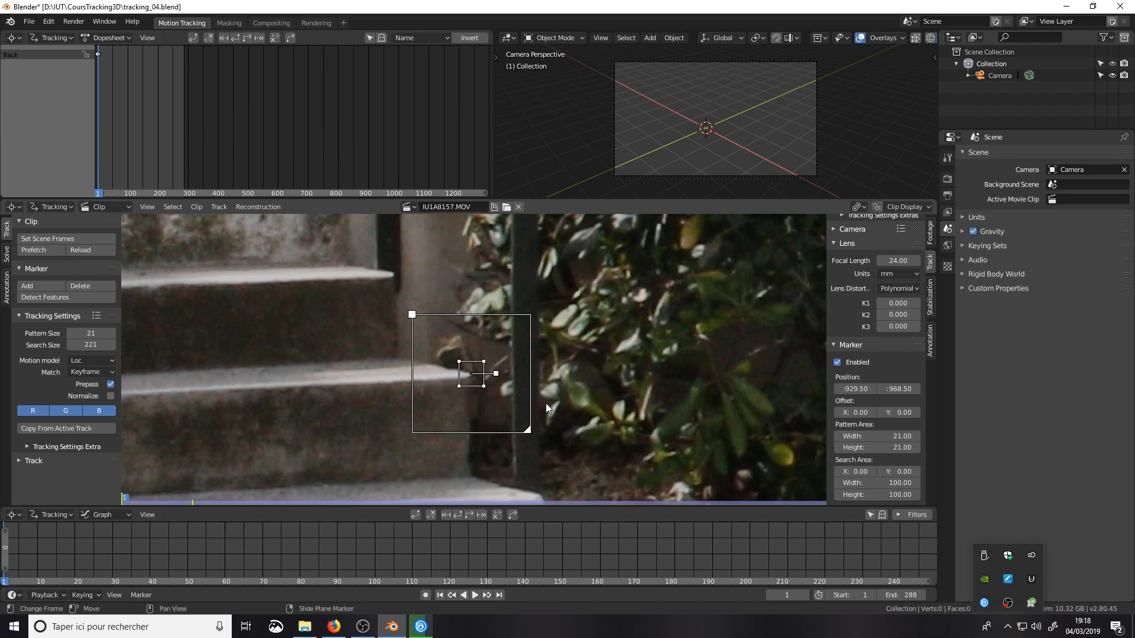
pyautogui.scroll(3, 545, 407)
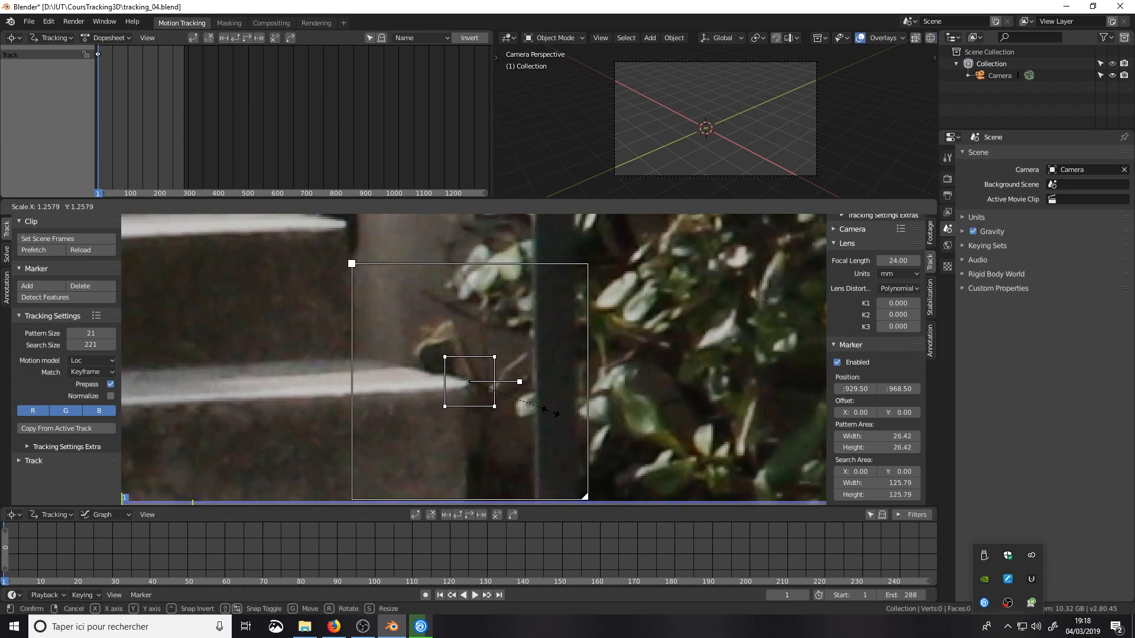
pyautogui.click(583, 400)
pyautogui.scroll(-4, 558, 395)
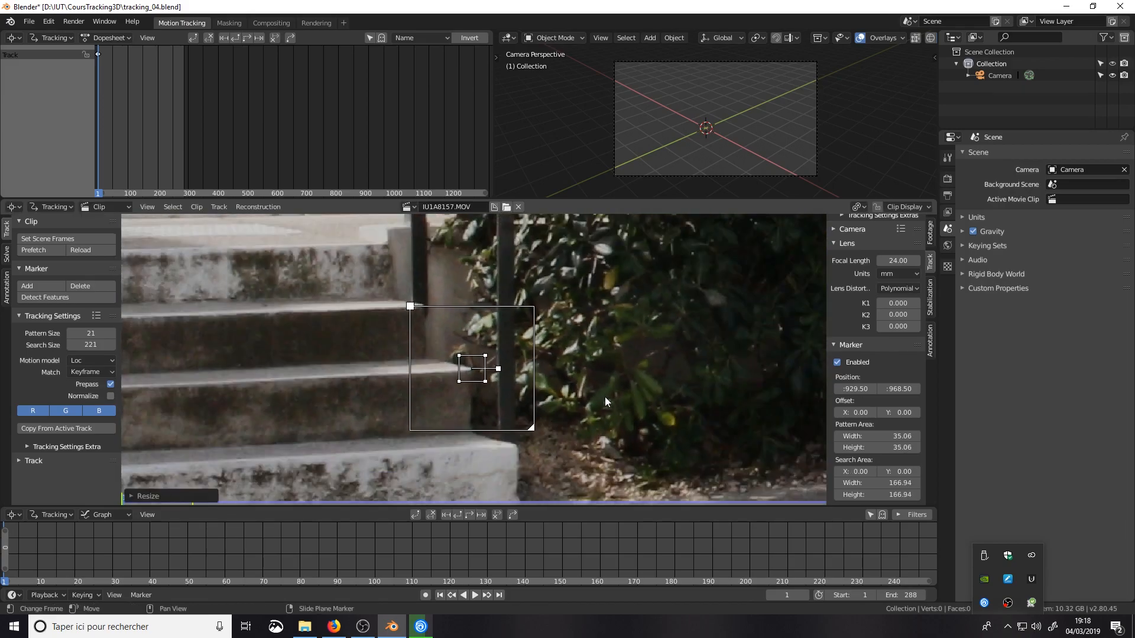
pyautogui.press('g')
pyautogui.rightClick(580, 392)
pyautogui.press('g')
pyautogui.rightClick(525, 394)
# Track the stair marker forwards through the whole clip
pyautogui.scroll(3, 524, 416)
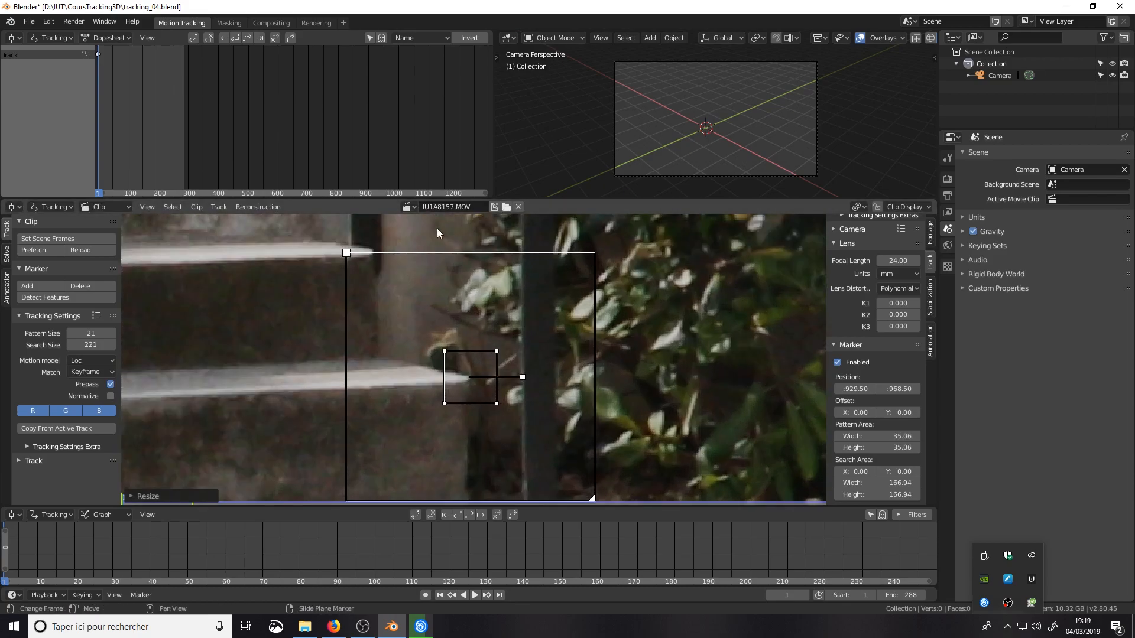
pyautogui.scroll(-1, 537, 419)
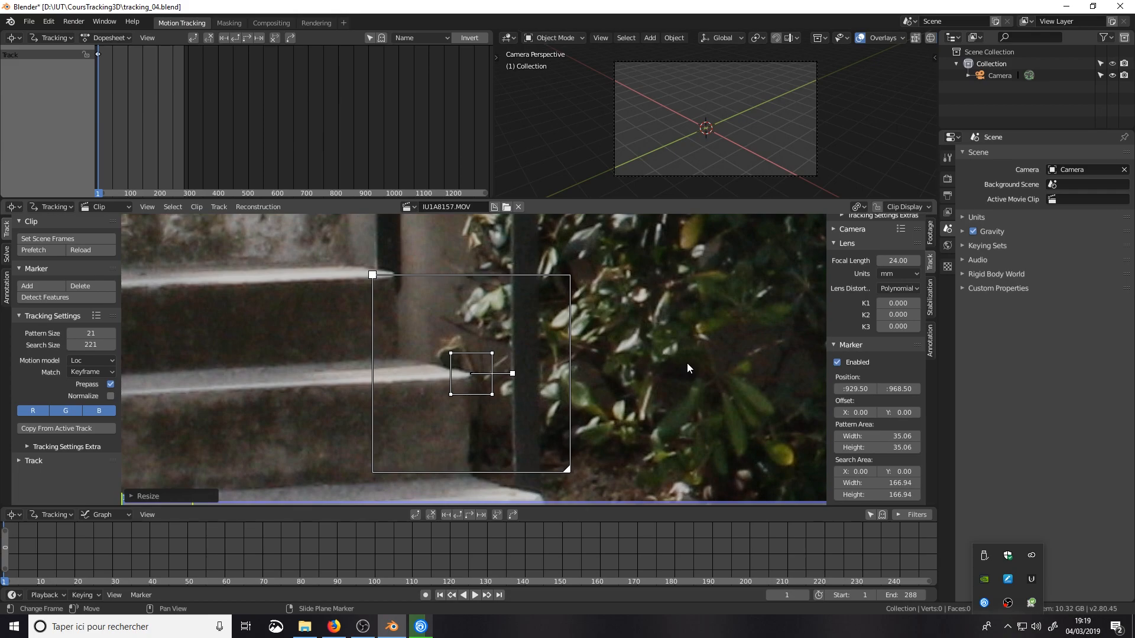
pyautogui.scroll(-4, 577, 359)
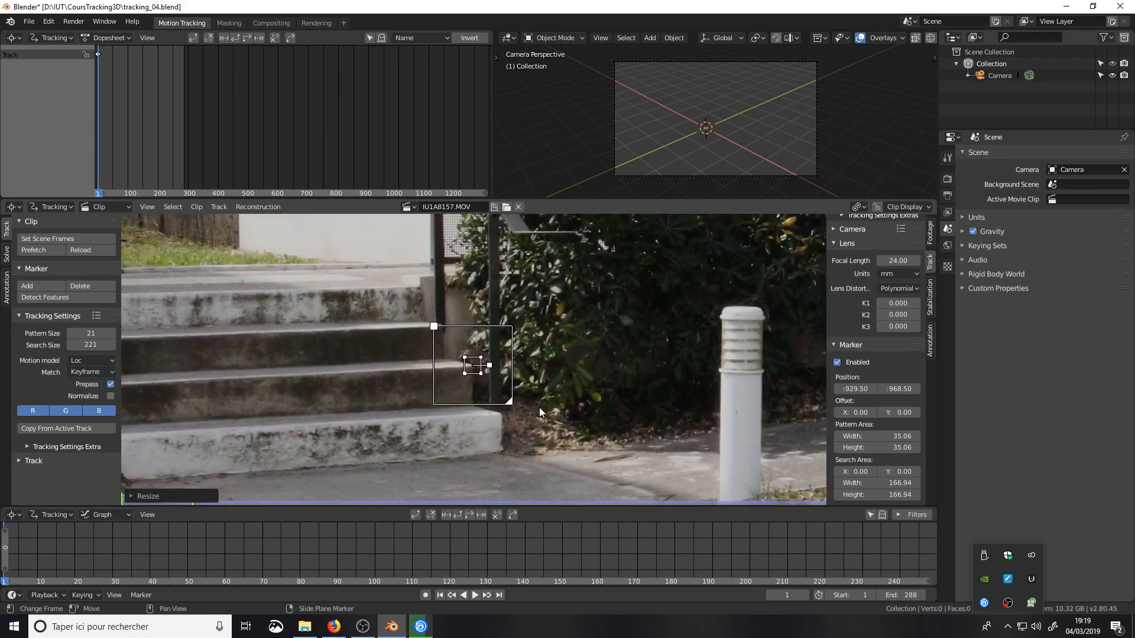
pyautogui.scroll(2, 499, 412)
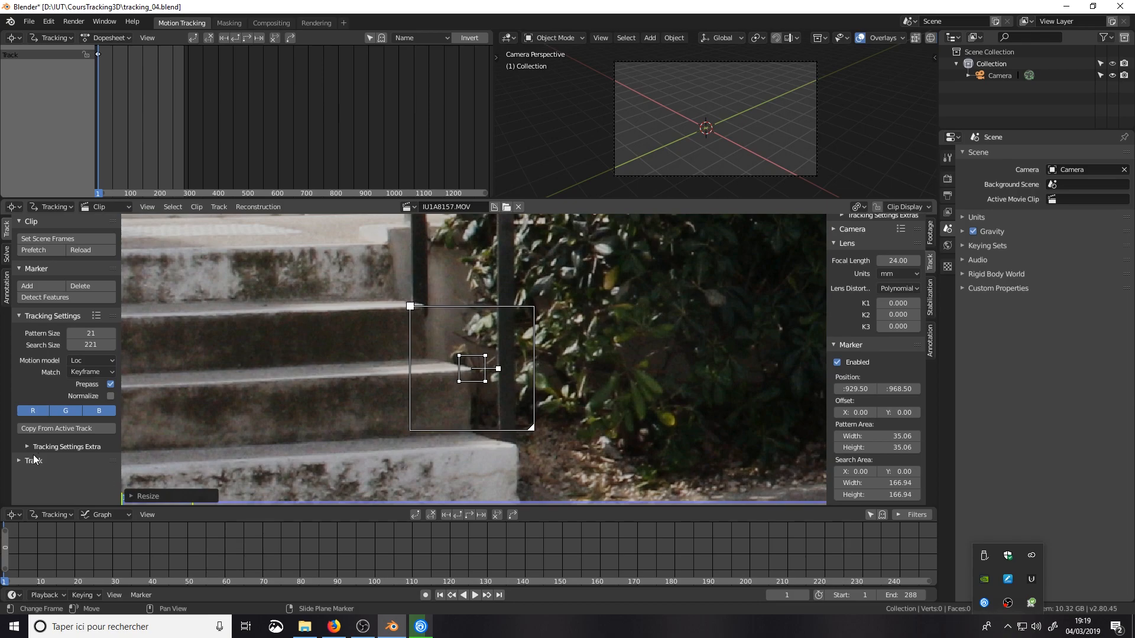
pyautogui.click(19, 460)
pyautogui.scroll(-4, 307, 403)
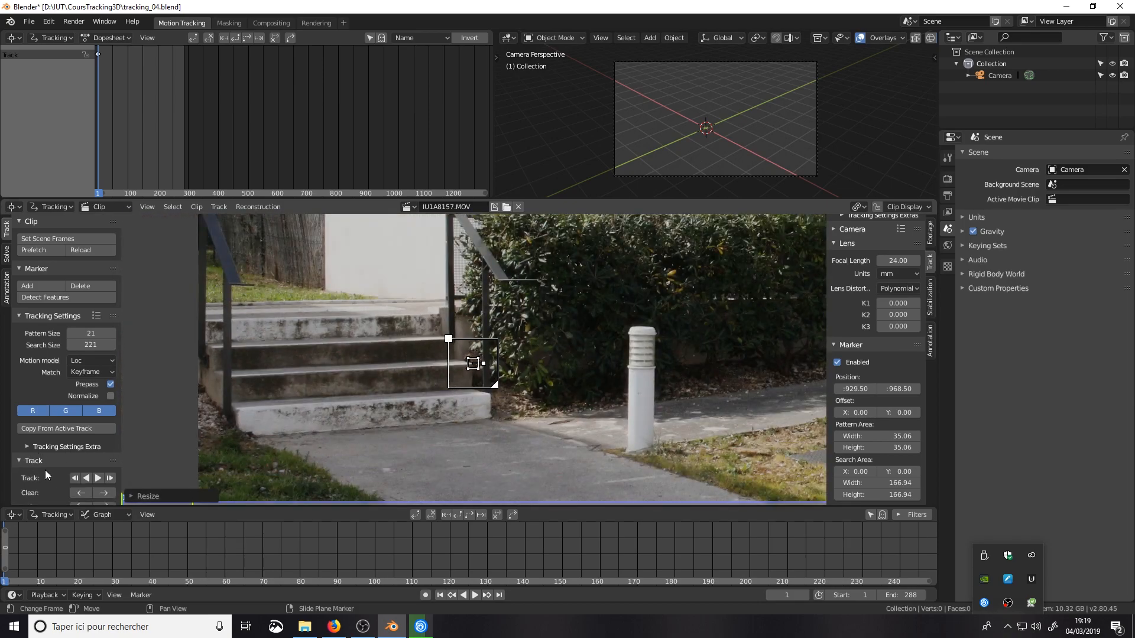
pyautogui.scroll(-1, 47, 473)
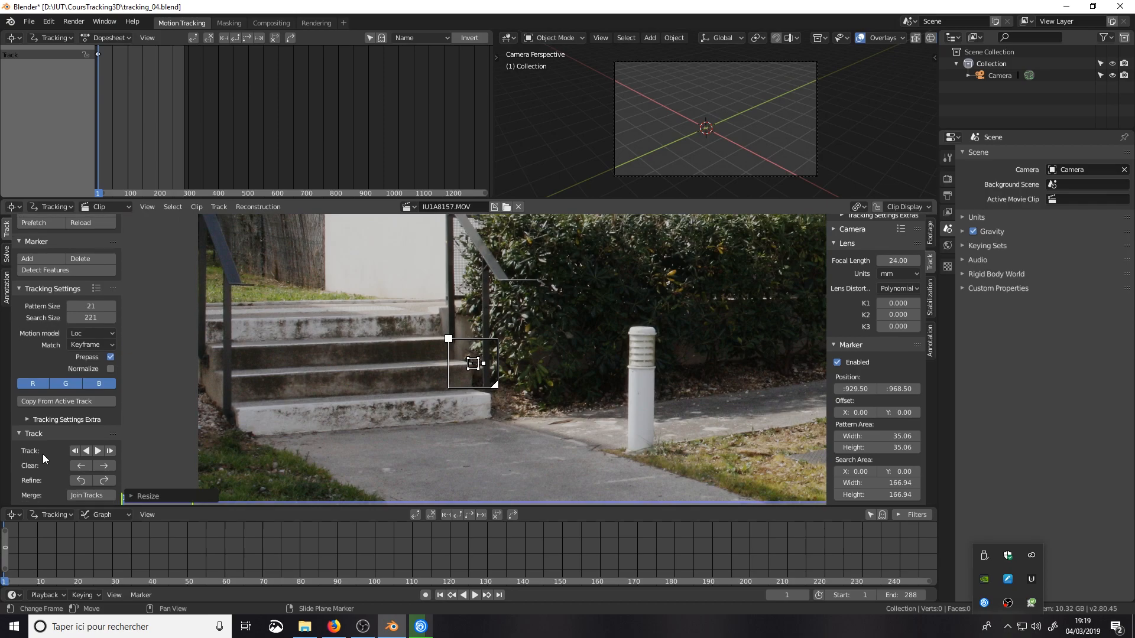
pyautogui.click(98, 451)
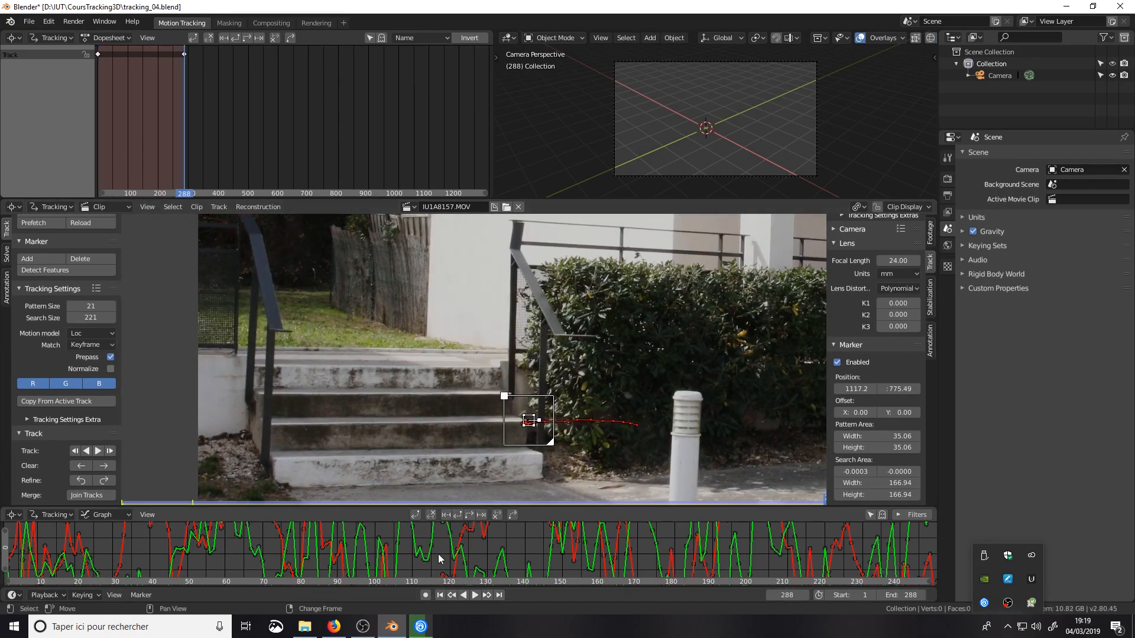
# Go to frame 112 and examine the stair marker's tracked path up close in a slightly taller clip view
pyautogui.moveTo(437, 573); pyautogui.dragTo(420, 585)
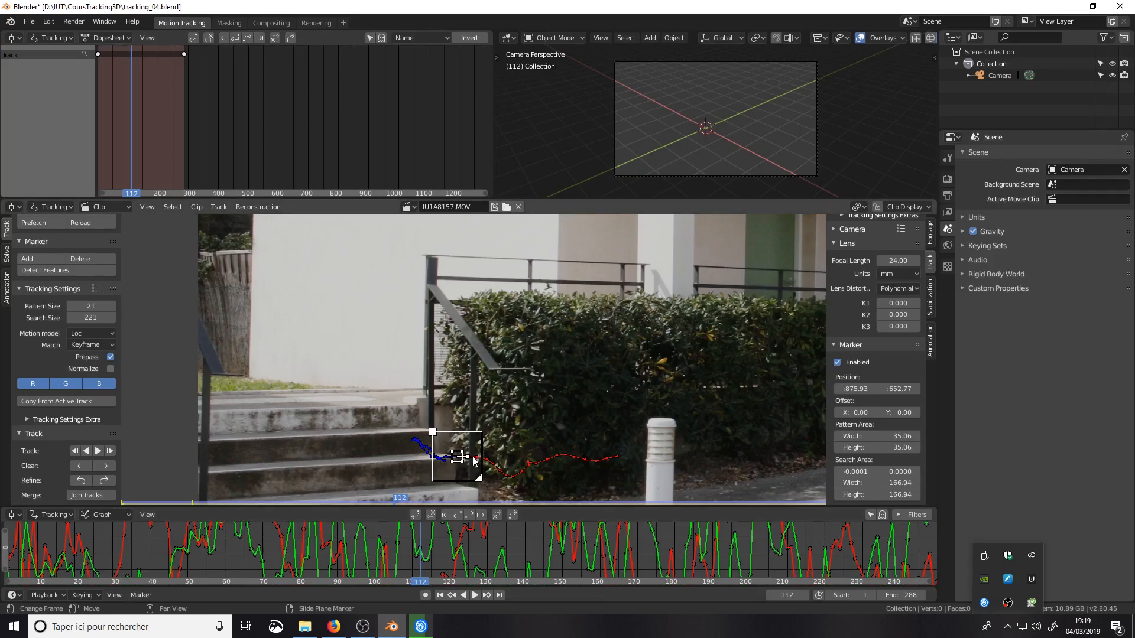
pyautogui.scroll(2, 476, 460)
pyautogui.moveTo(492, 453); pyautogui.dragTo(460, 283, button='middle')
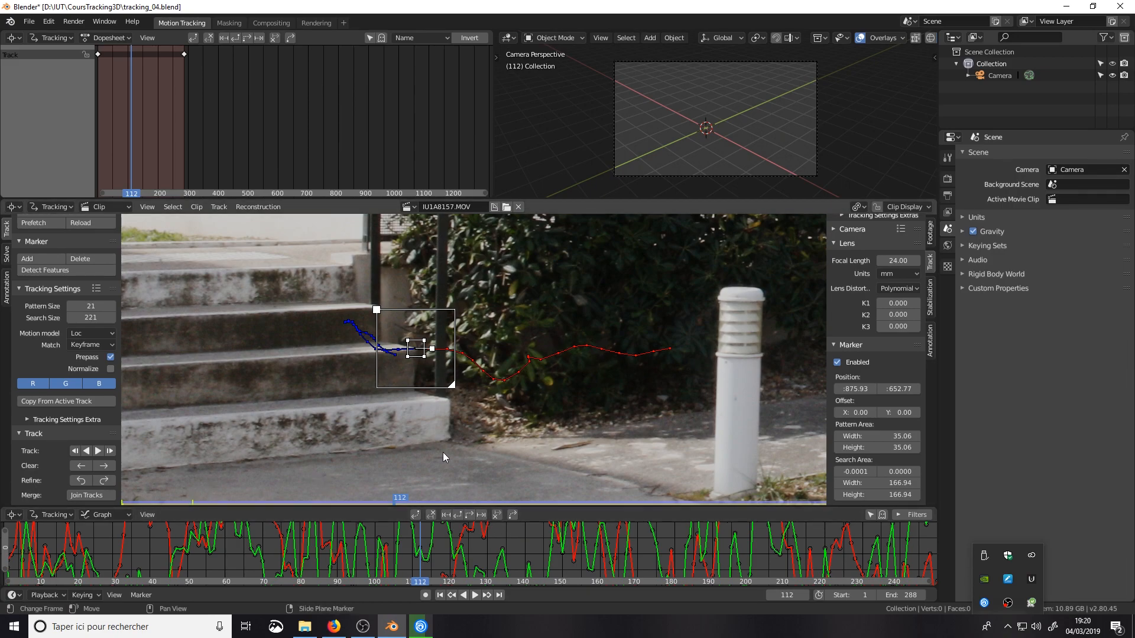
pyautogui.moveTo(462, 506)
pyautogui.mouseDown()
pyautogui.moveTo(463, 426)
pyautogui.moveTo(463, 516)
pyautogui.mouseUp()
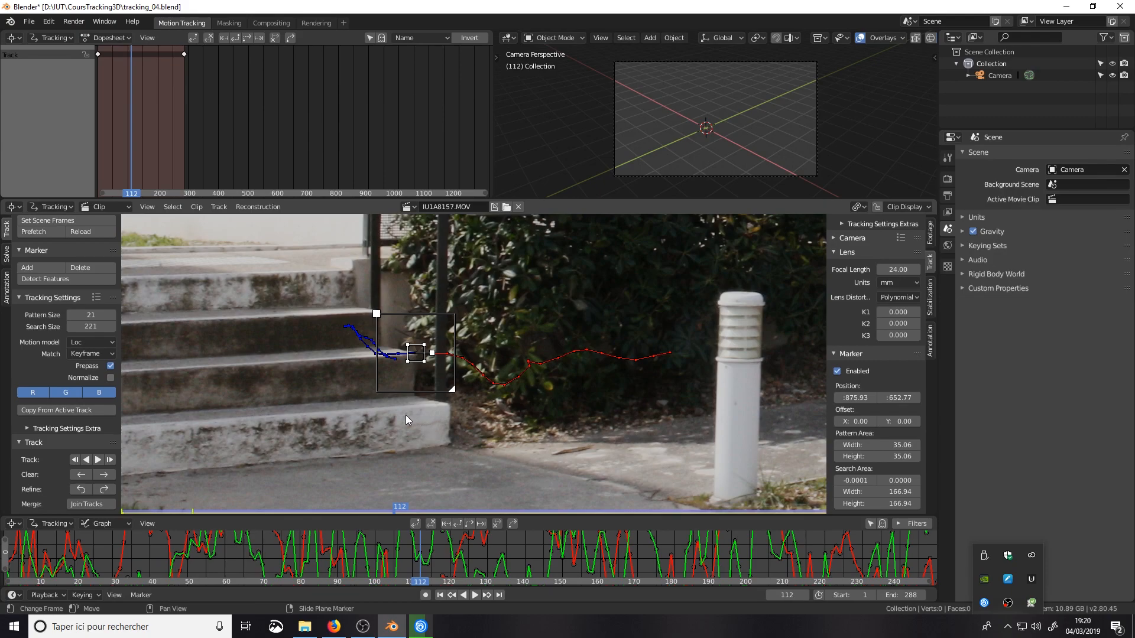
pyautogui.scroll(1, 829, 284)
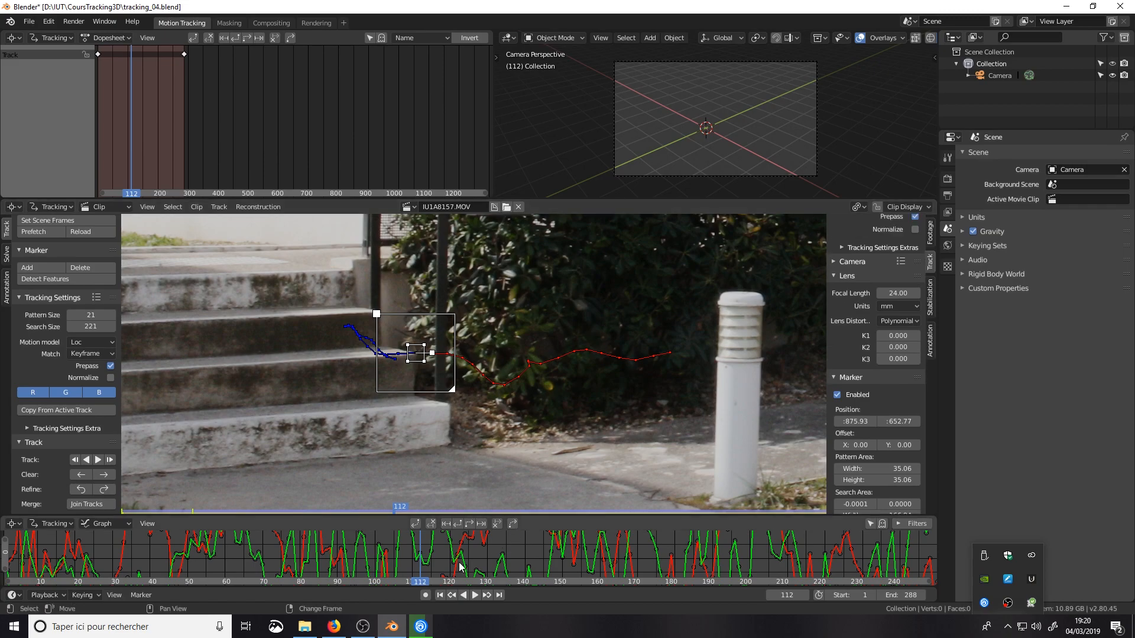
# Play the clip from its first frame to check how the marker follows the stair corner
pyautogui.click(439, 595)
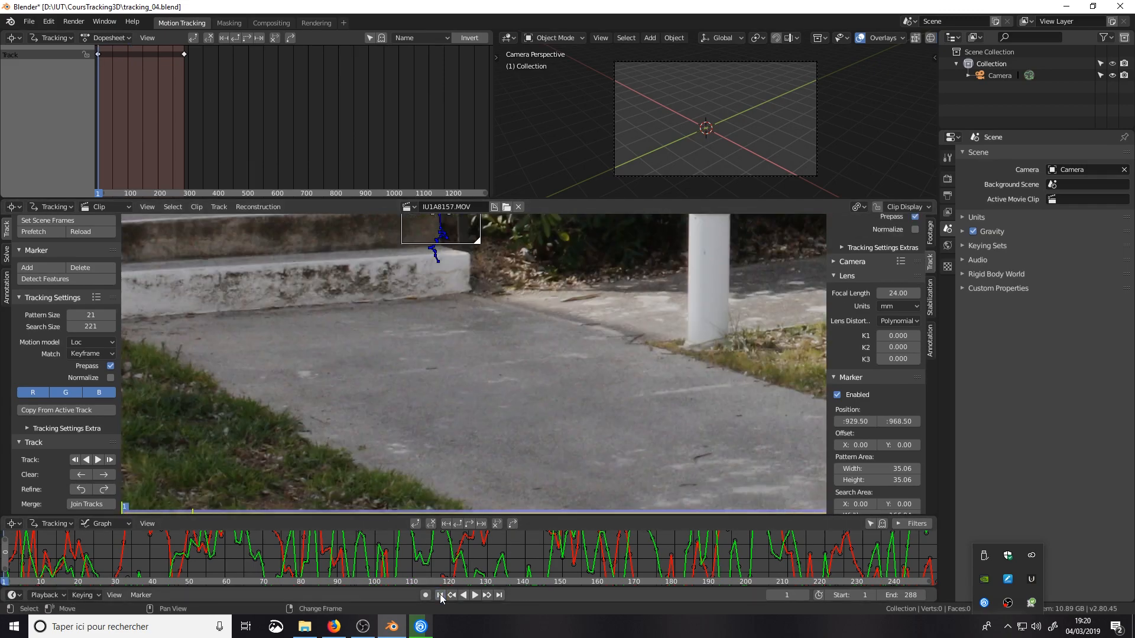
pyautogui.click(476, 594)
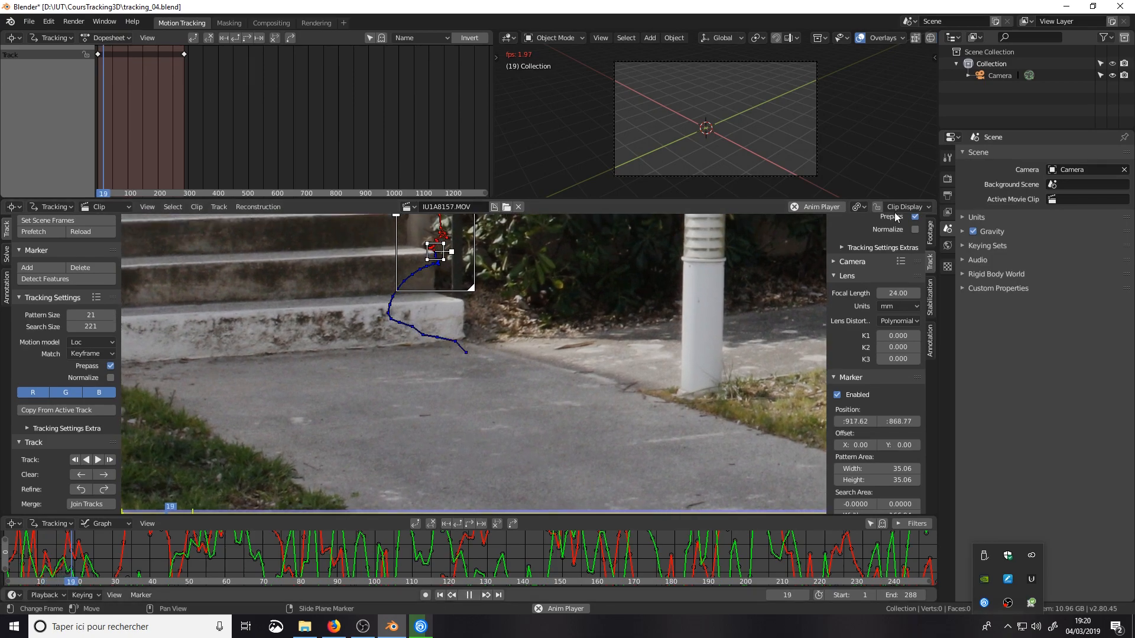
pyautogui.click(469, 594)
# Lock the clip view to the selected marker and play the clip to check the marker's stability on the stair
pyautogui.click(904, 207)
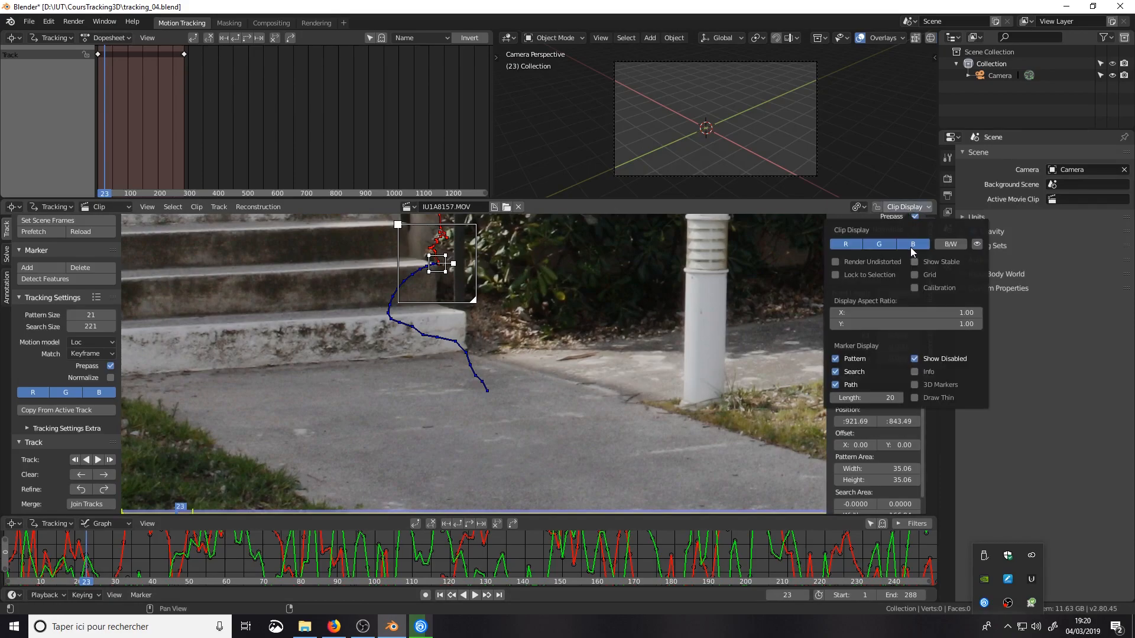
pyautogui.click(836, 274)
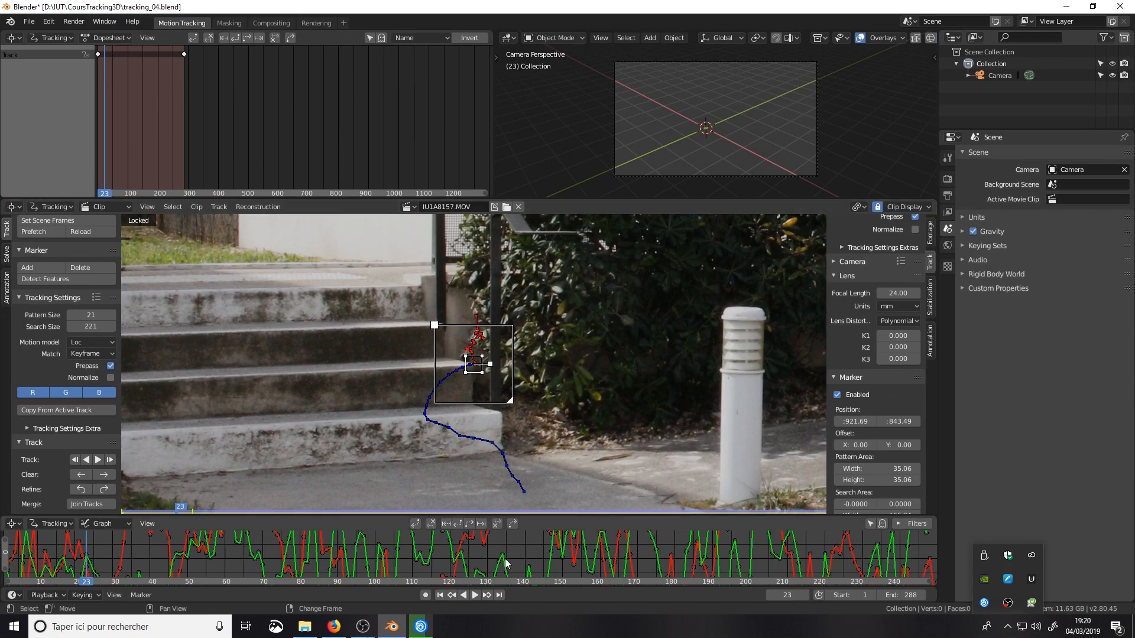
pyautogui.click(476, 595)
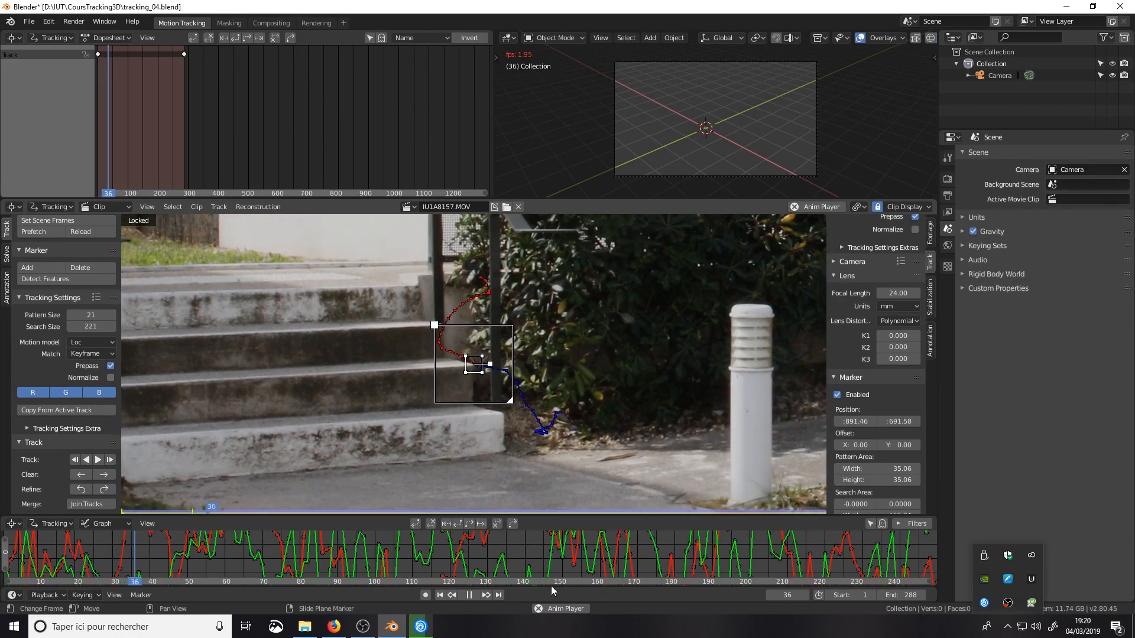
pyautogui.click(468, 595)
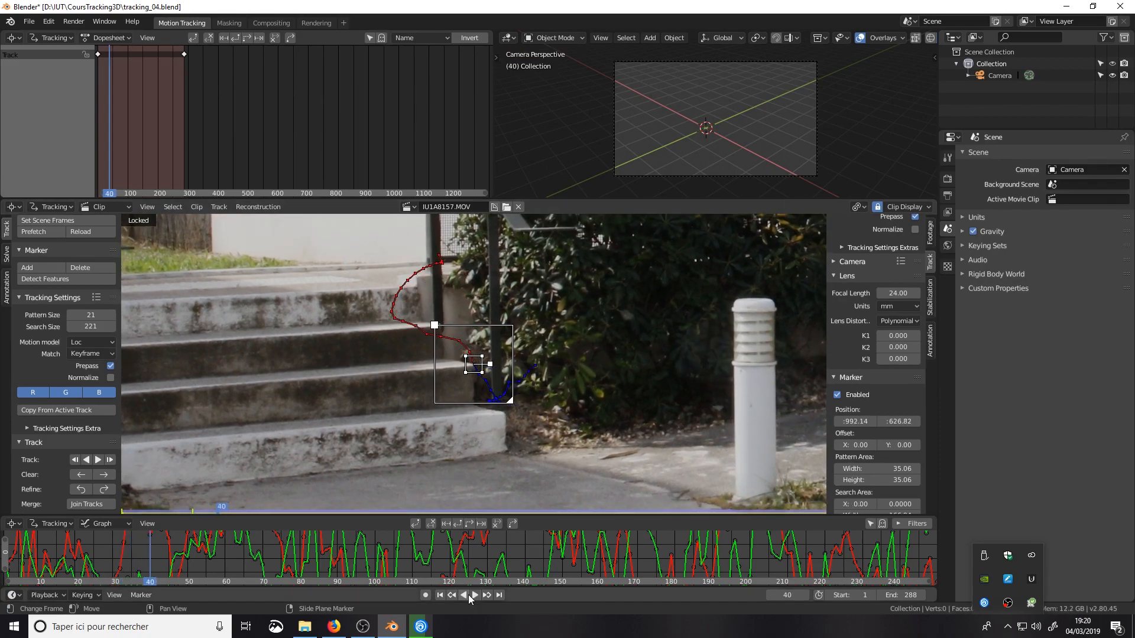
# Go to the clip's last frame, enlarge the tracking graph area and fit the full frame range of the curves in it
pyautogui.click(501, 594)
pyautogui.scroll(-2, 566, 416)
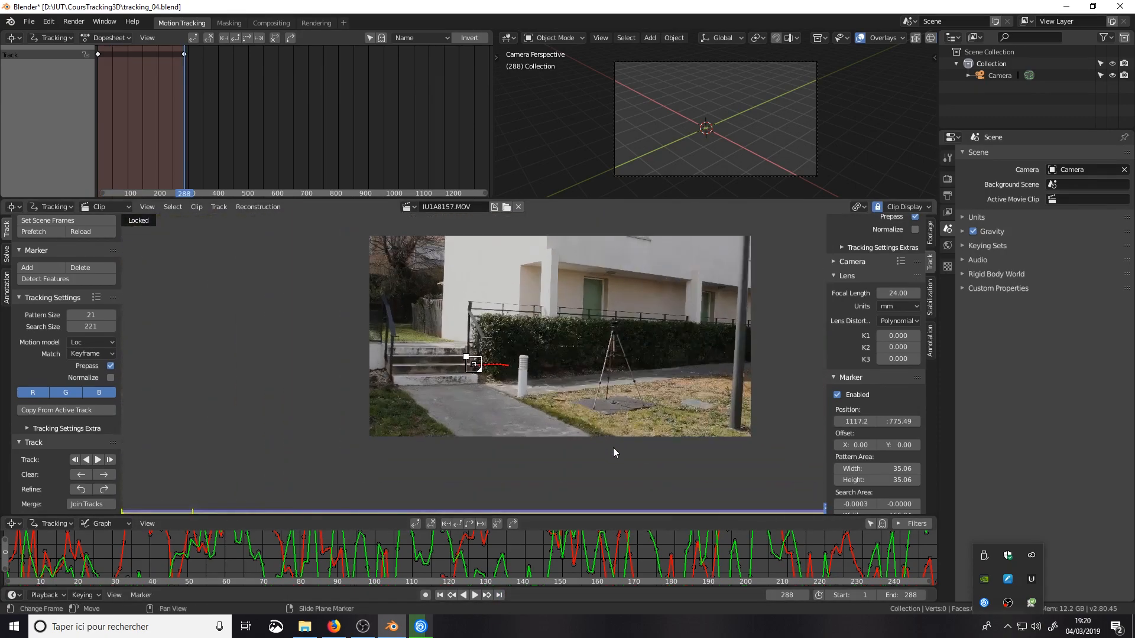
pyautogui.scroll(1, 612, 448)
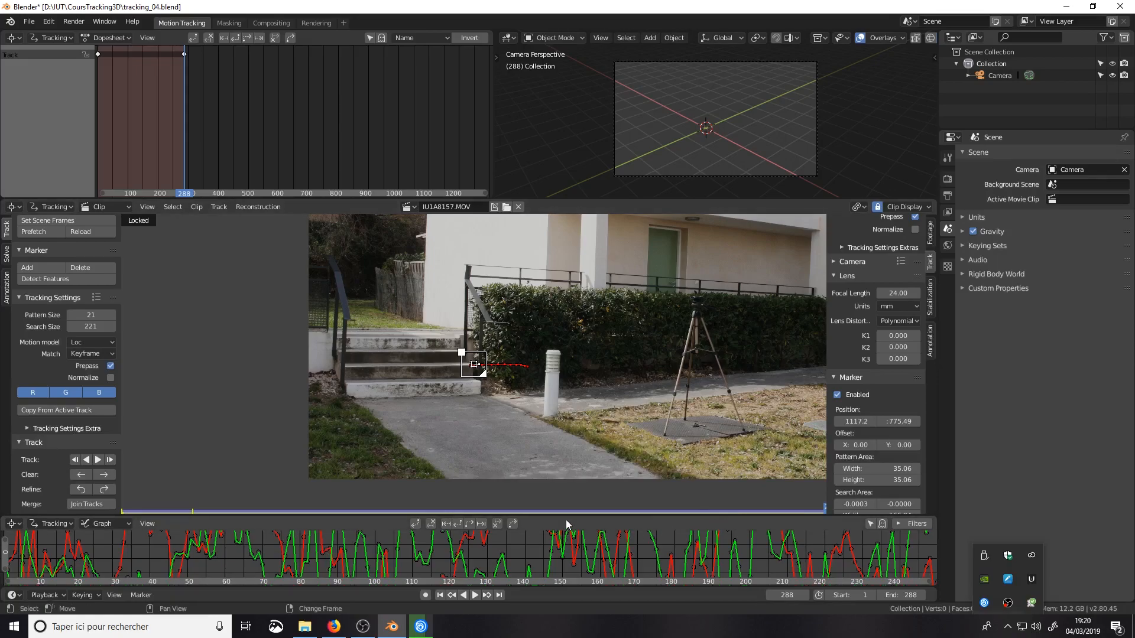
pyautogui.moveTo(567, 516); pyautogui.dragTo(566, 320)
pyautogui.press('Home')
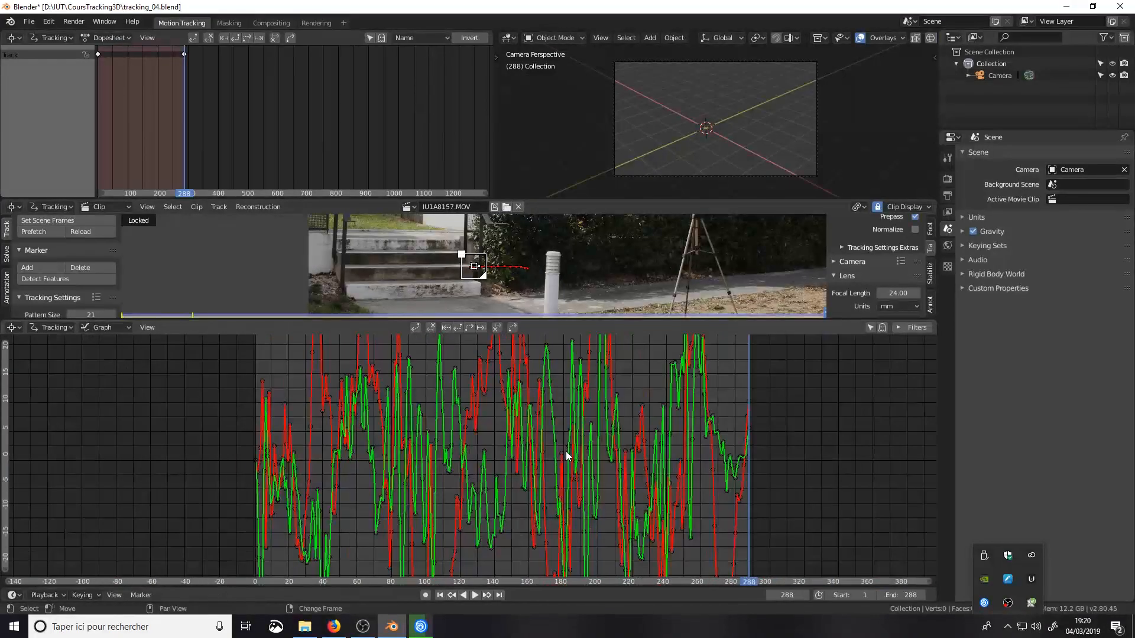
# Examine the stair marker's tracking curves at several zoom levels and select the red curve's peak near frame 140
pyautogui.scroll(-6, 565, 451)
pyautogui.scroll(4, 455, 459)
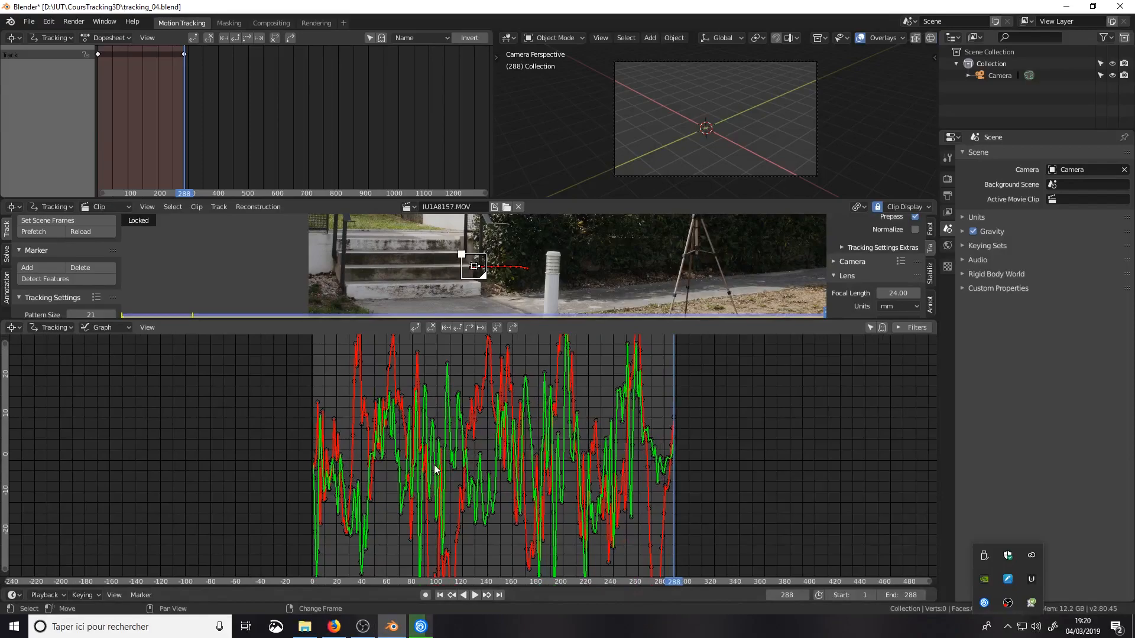
pyautogui.scroll(1, 434, 464)
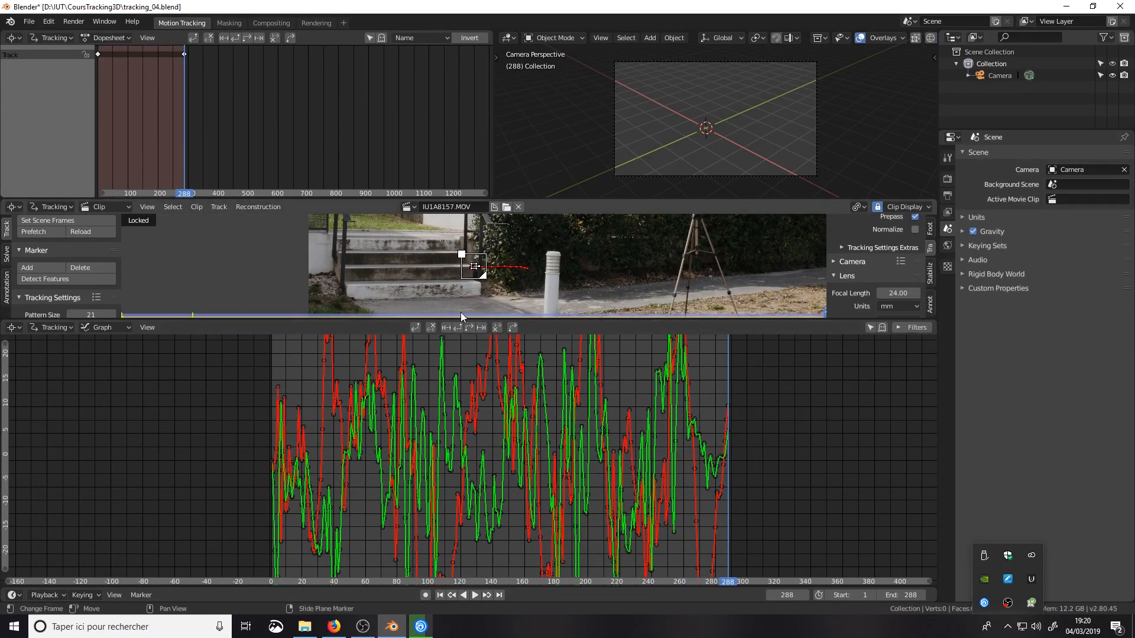
pyautogui.scroll(2, 494, 266)
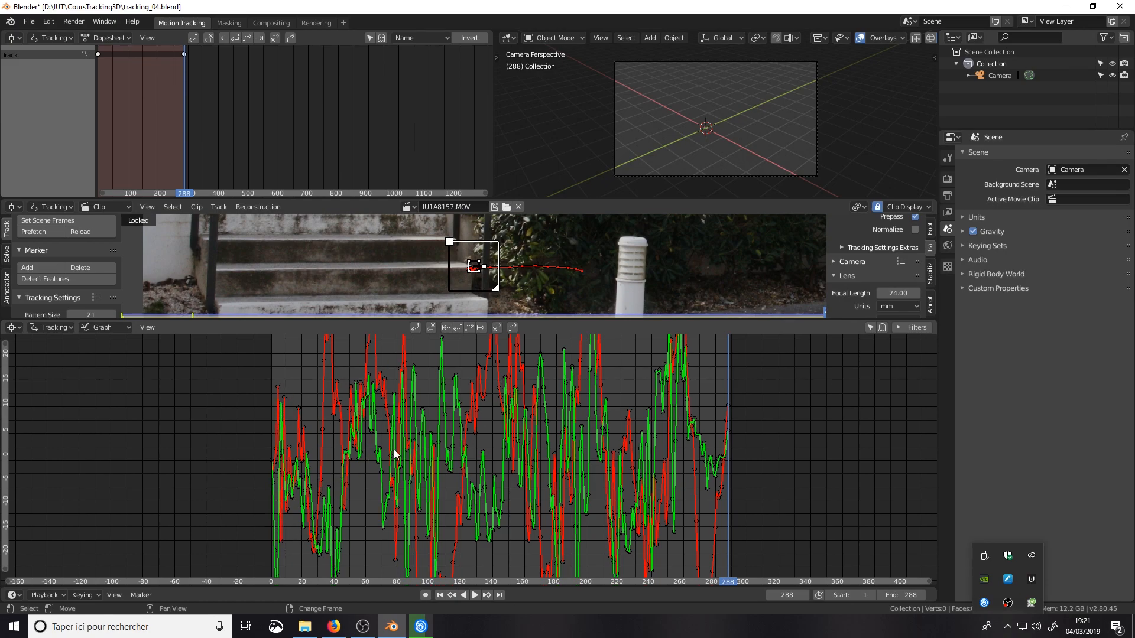
pyautogui.scroll(-2, 644, 455)
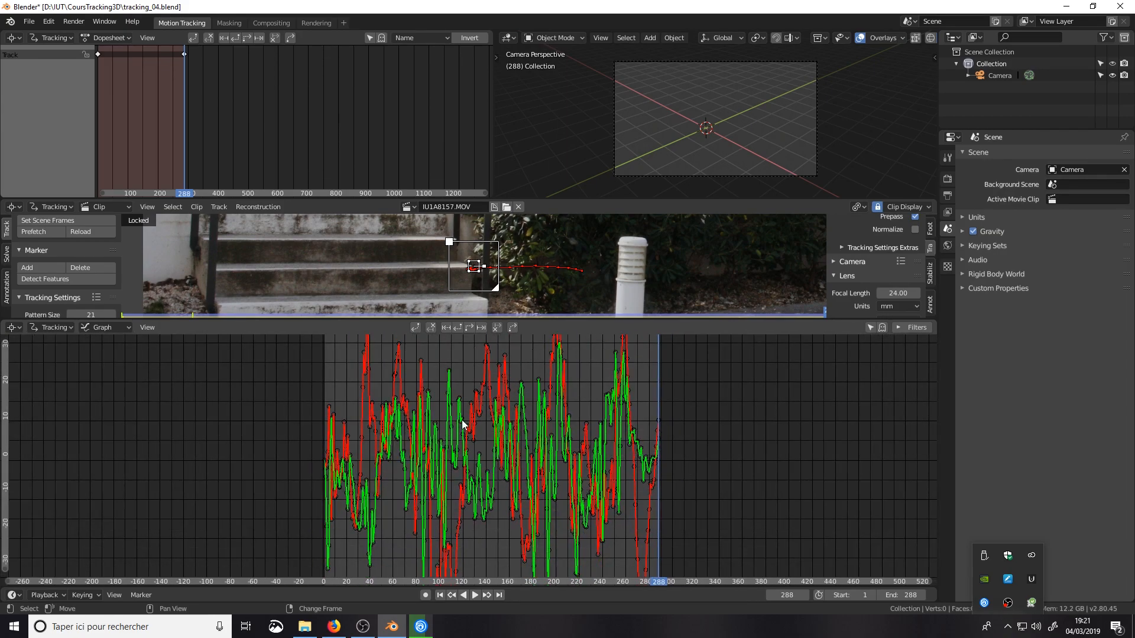
pyautogui.click(486, 346)
pyautogui.scroll(-3, 661, 275)
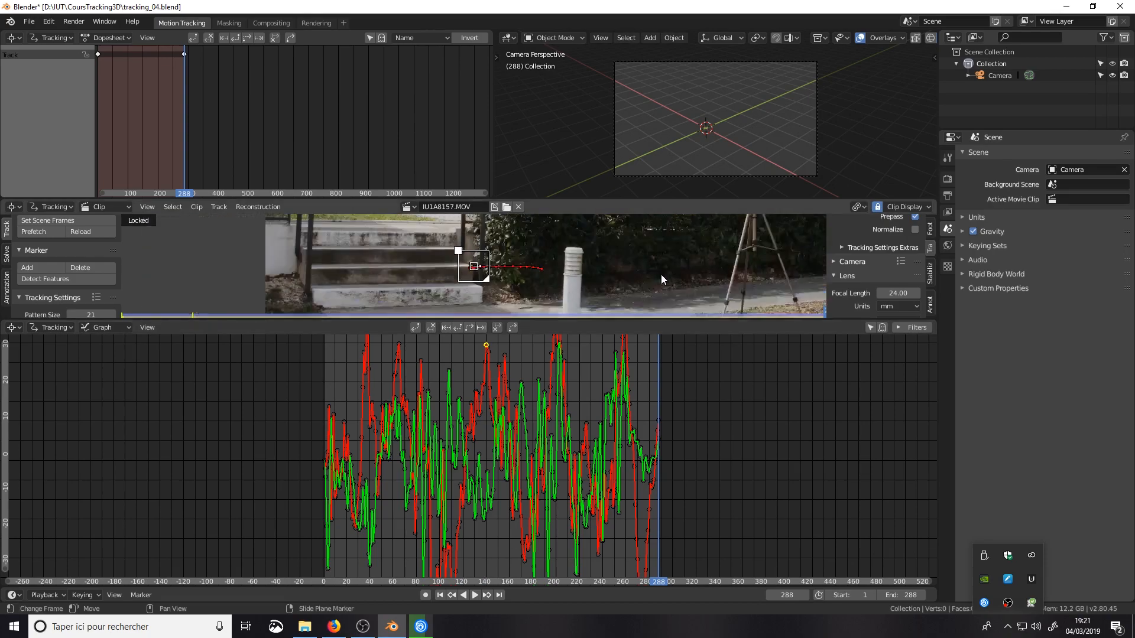
# Enlarge the clip view and add a marker on the metal ring lying on the plate under the tripod at frame 288
pyautogui.moveTo(654, 320); pyautogui.dragTo(637, 521)
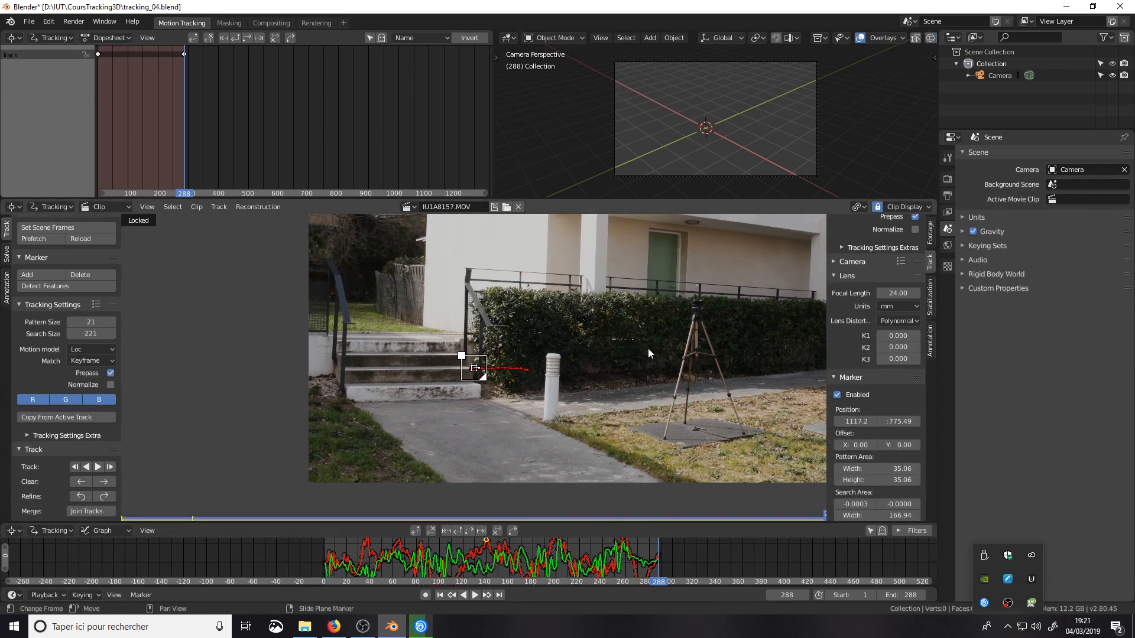
pyautogui.moveTo(695, 413); pyautogui.dragTo(323, 338, button='middle')
pyautogui.scroll(3, 660, 375)
pyautogui.scroll(2, 323, 339)
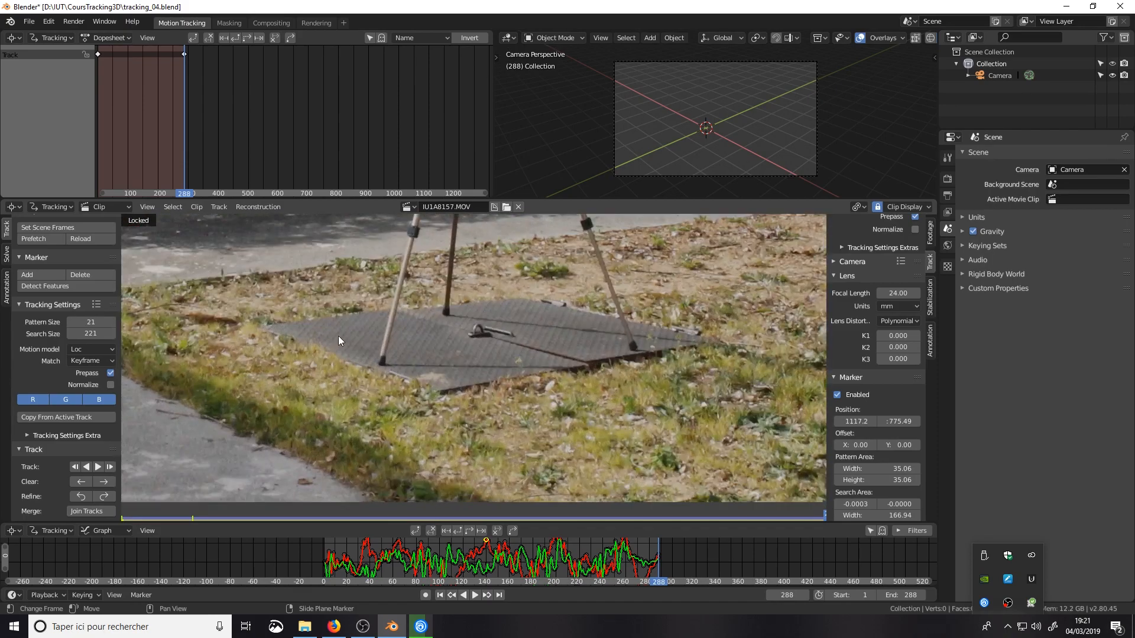
pyautogui.scroll(2, 349, 337)
pyautogui.scroll(3, 473, 329)
pyautogui.moveTo(532, 255); pyautogui.dragTo(505, 402, button='middle')
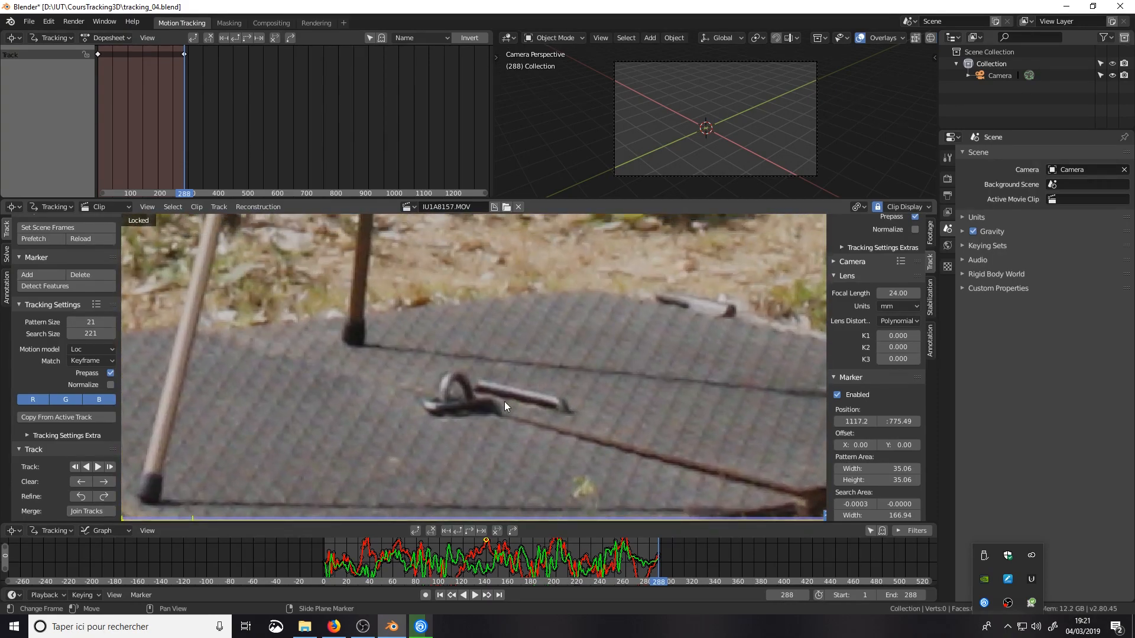
pyautogui.keyDown('ctrl'); pyautogui.click(456, 392); pyautogui.keyUp('ctrl')
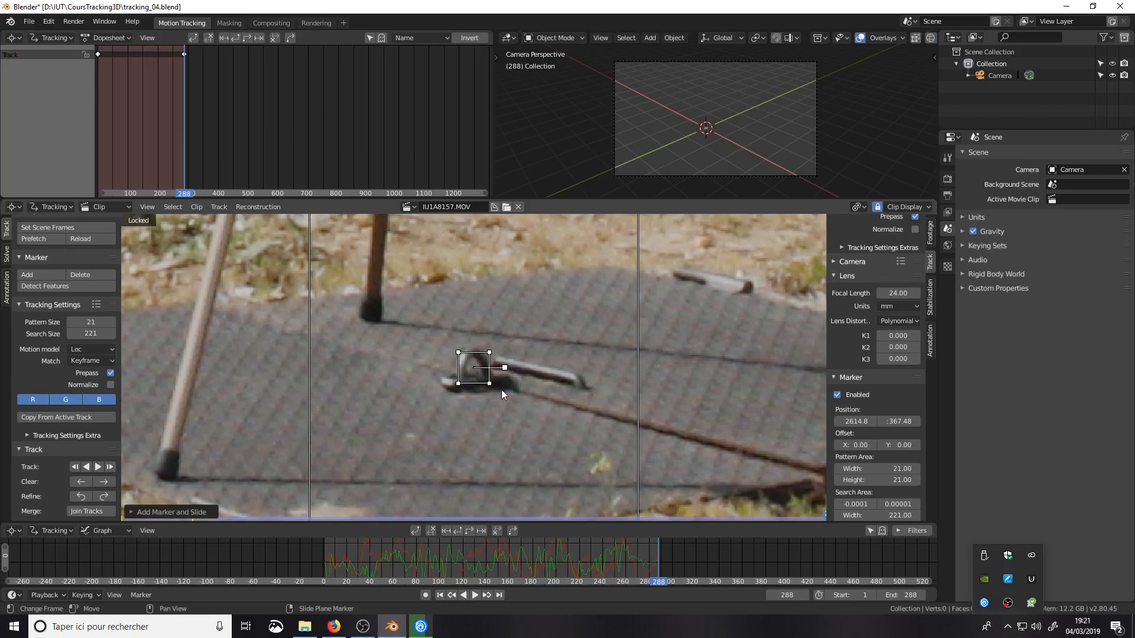
pyautogui.moveTo(508, 373); pyautogui.dragTo(507, 388, button='middle')
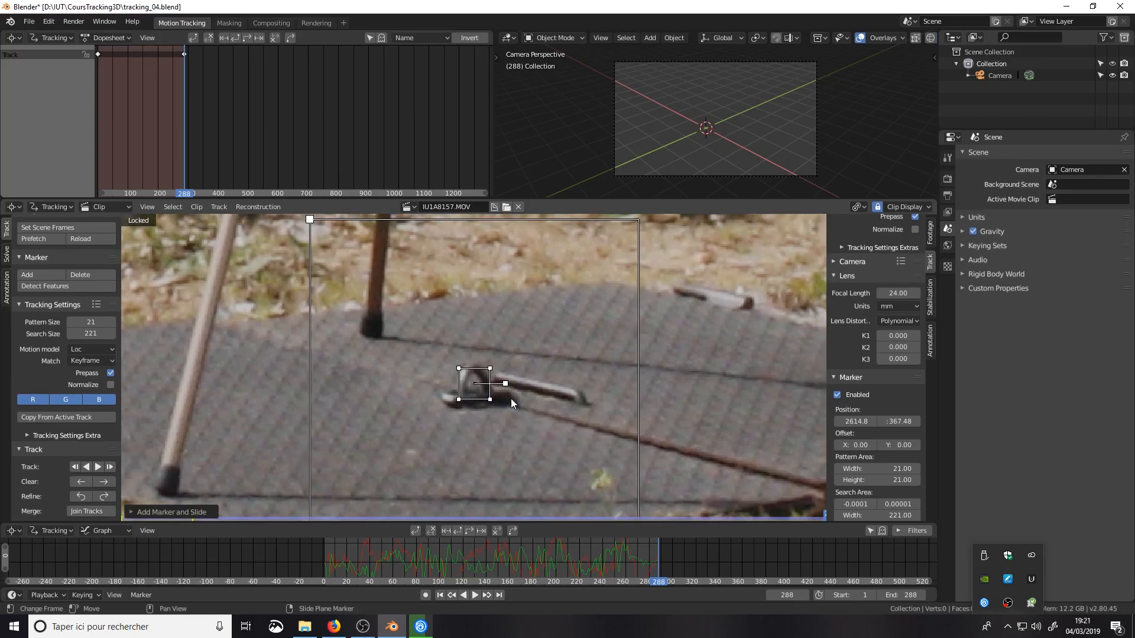
# Scale the ring marker's pattern area to about 25 px and shift it slightly down towards the ring's base
pyautogui.press('s')
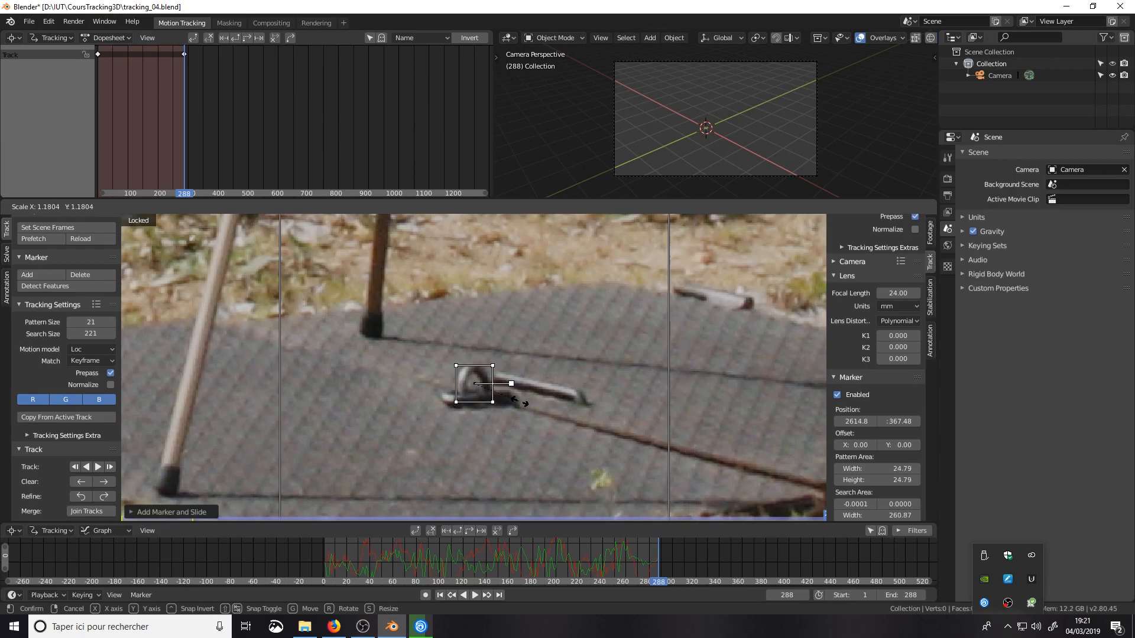
pyautogui.click(525, 403)
pyautogui.scroll(6, 875, 266)
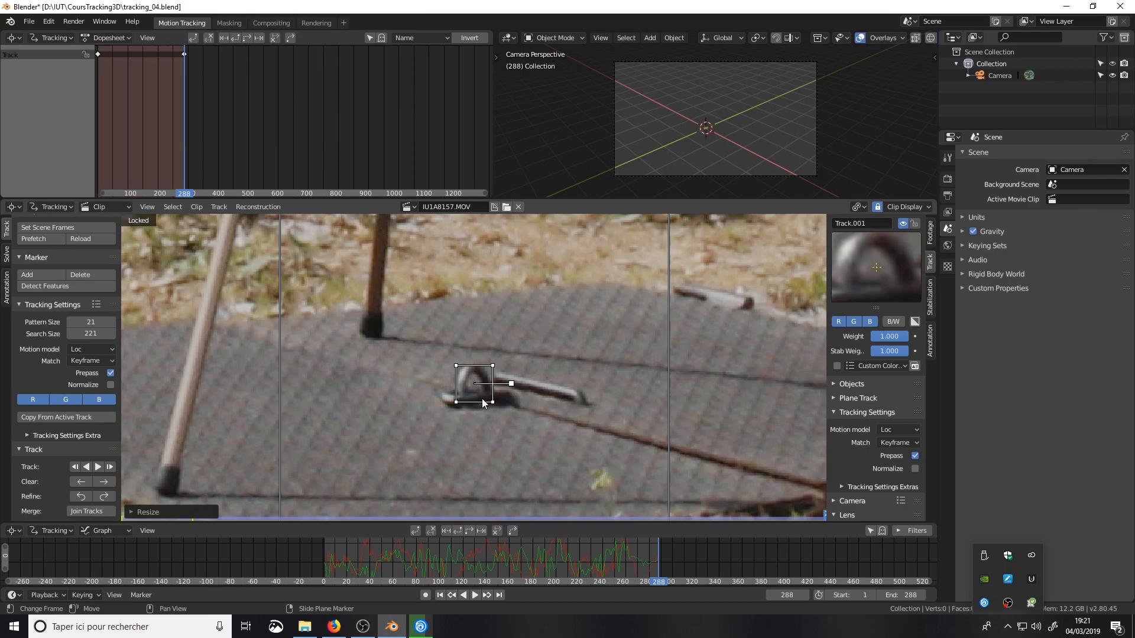
pyautogui.moveTo(482, 401); pyautogui.dragTo(479, 409)
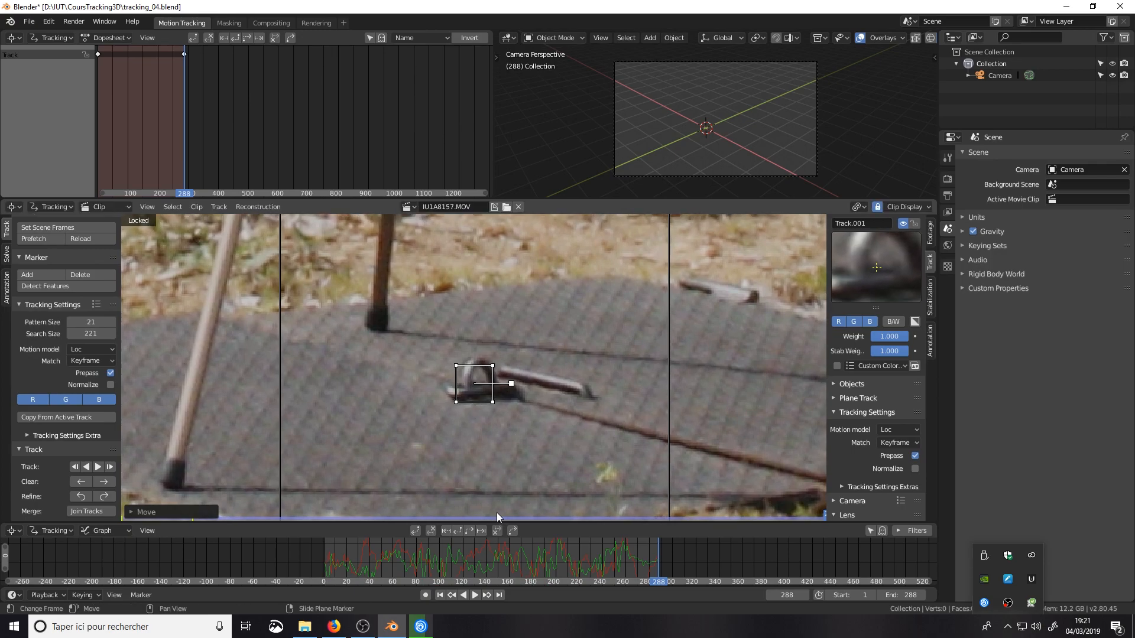
# Track the ring marker backwards through the clip to frame 1
pyautogui.click(90, 466)
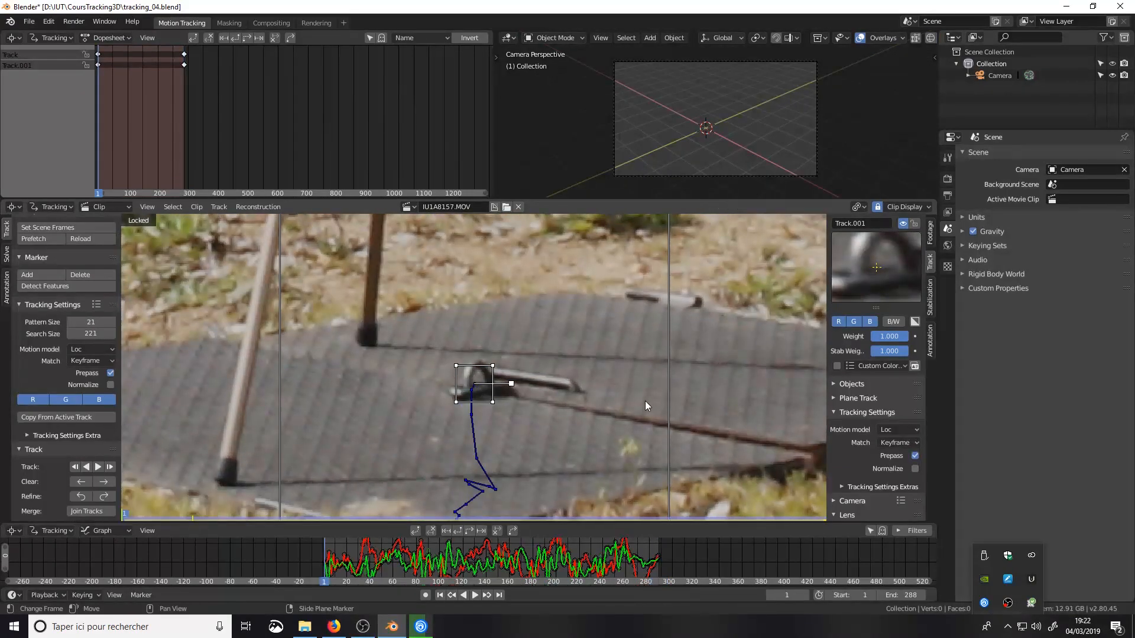
pyautogui.scroll(-6, 607, 402)
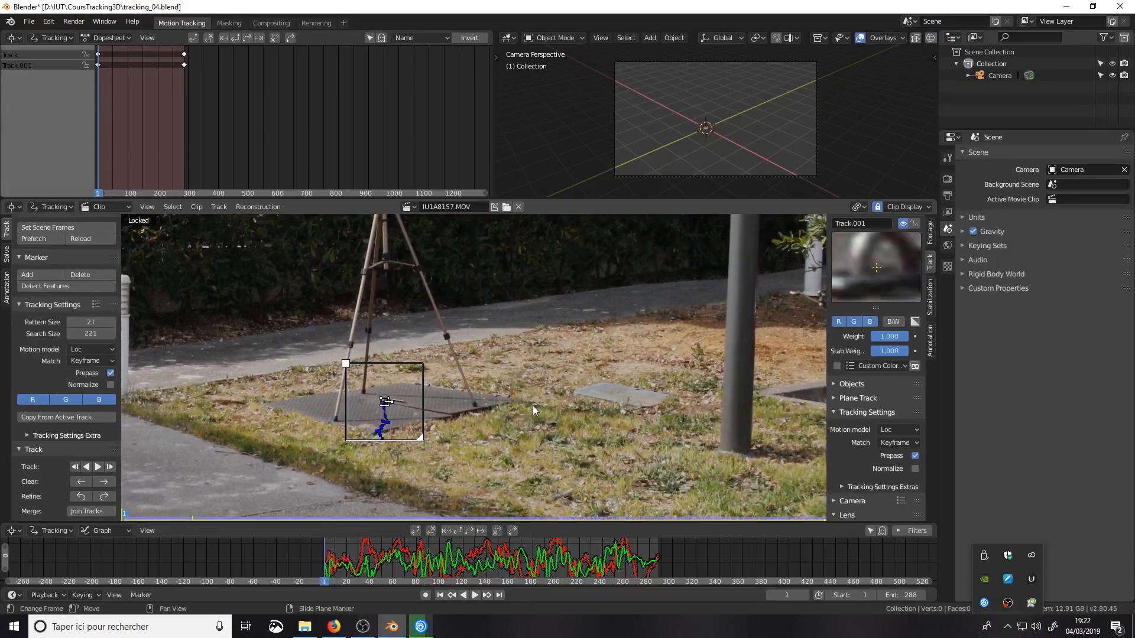
# Add another marker at frame 1 on the bright branch tip beside the white post behind the grey pole
pyautogui.scroll(2, 611, 407)
pyautogui.moveTo(635, 401); pyautogui.dragTo(320, 238, button='middle')
pyautogui.moveTo(580, 374); pyautogui.dragTo(563, 324, button='middle')
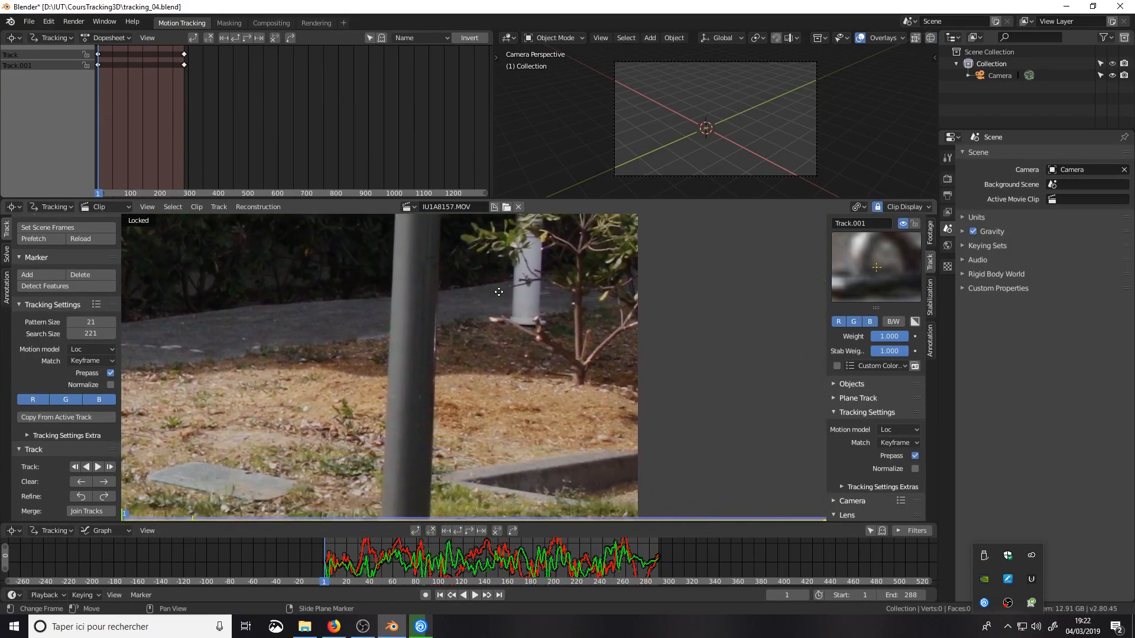
pyautogui.scroll(3, 583, 388)
pyautogui.moveTo(601, 377); pyautogui.dragTo(482, 330, button='middle')
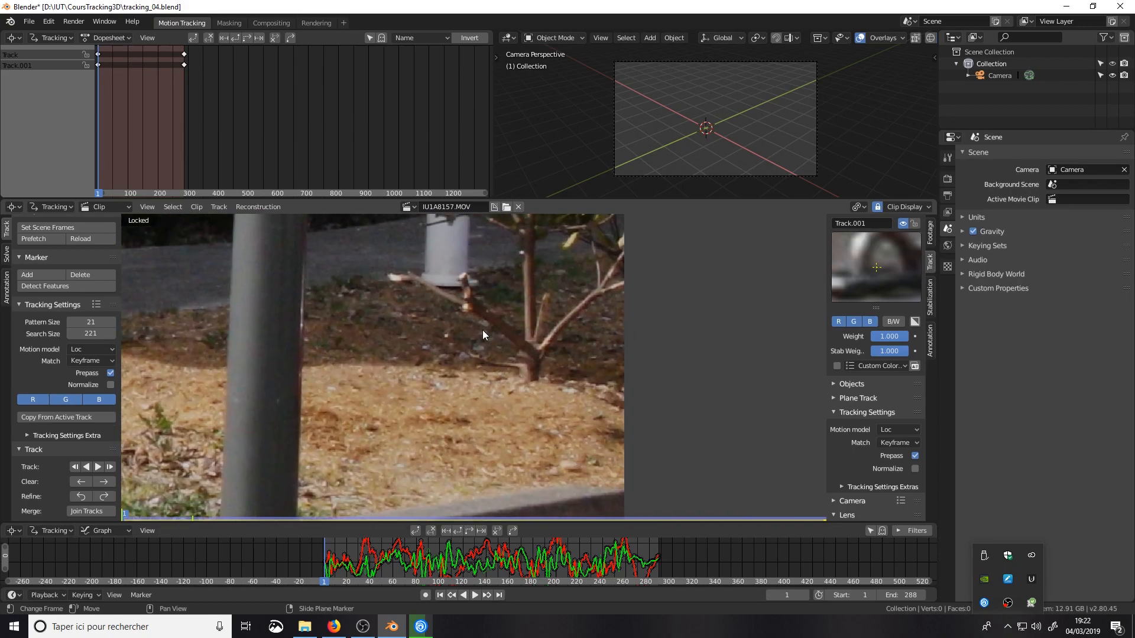
pyautogui.keyDown('ctrl'); pyautogui.click(396, 280); pyautogui.keyUp('ctrl')
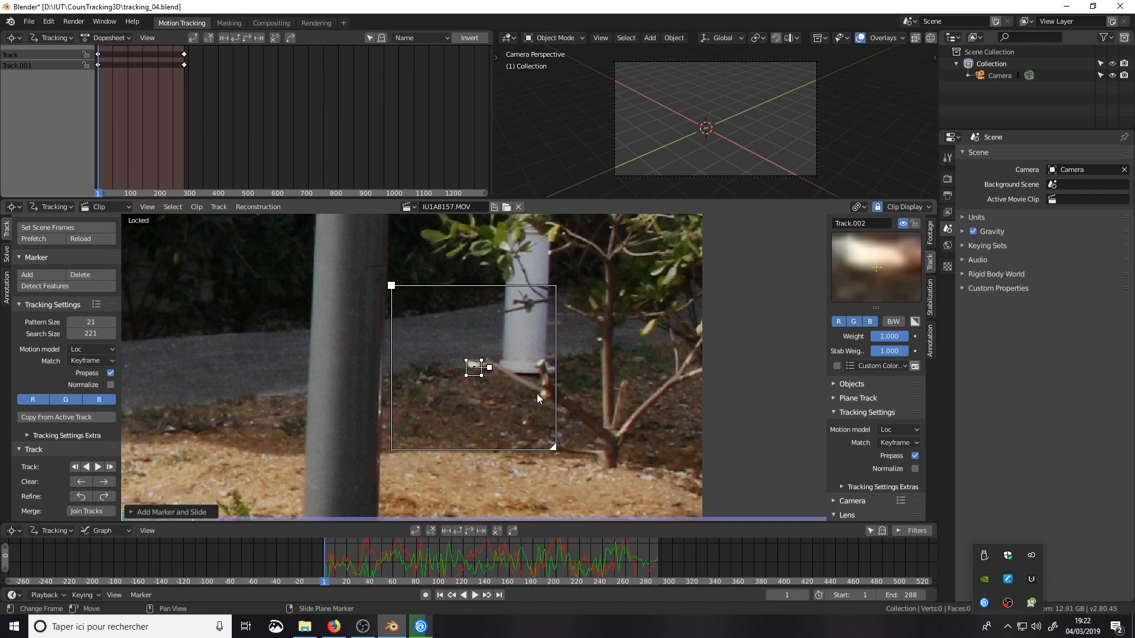
# Centre the branch-tip marker and shrink its pattern area to about 18.5 px and its search area to about 119 px
pyautogui.press('g')
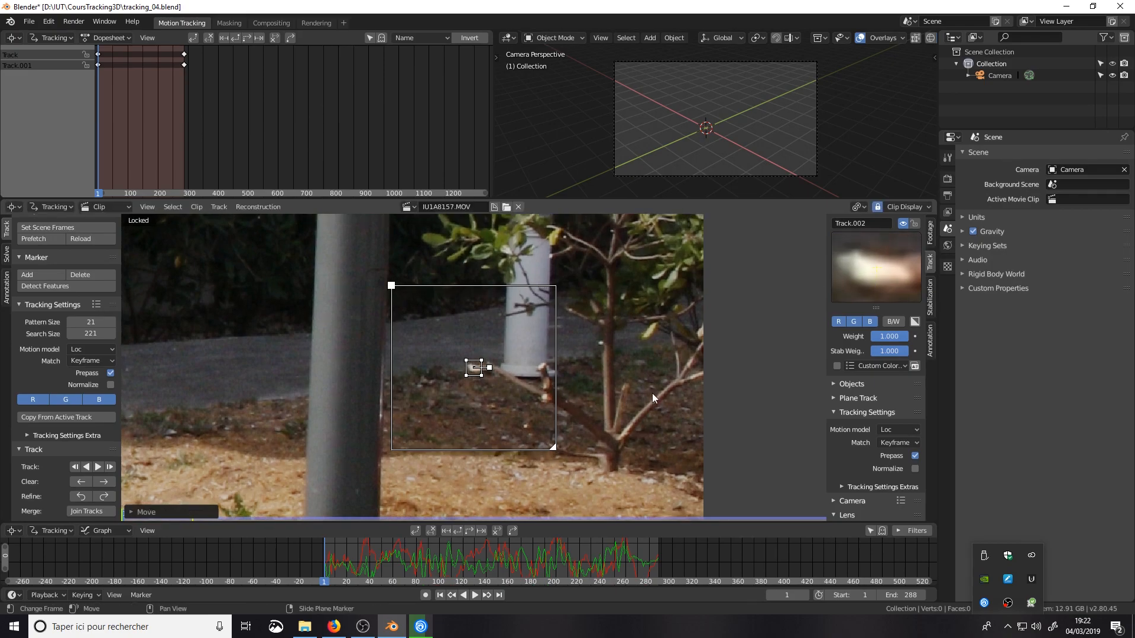
pyautogui.click(478, 384)
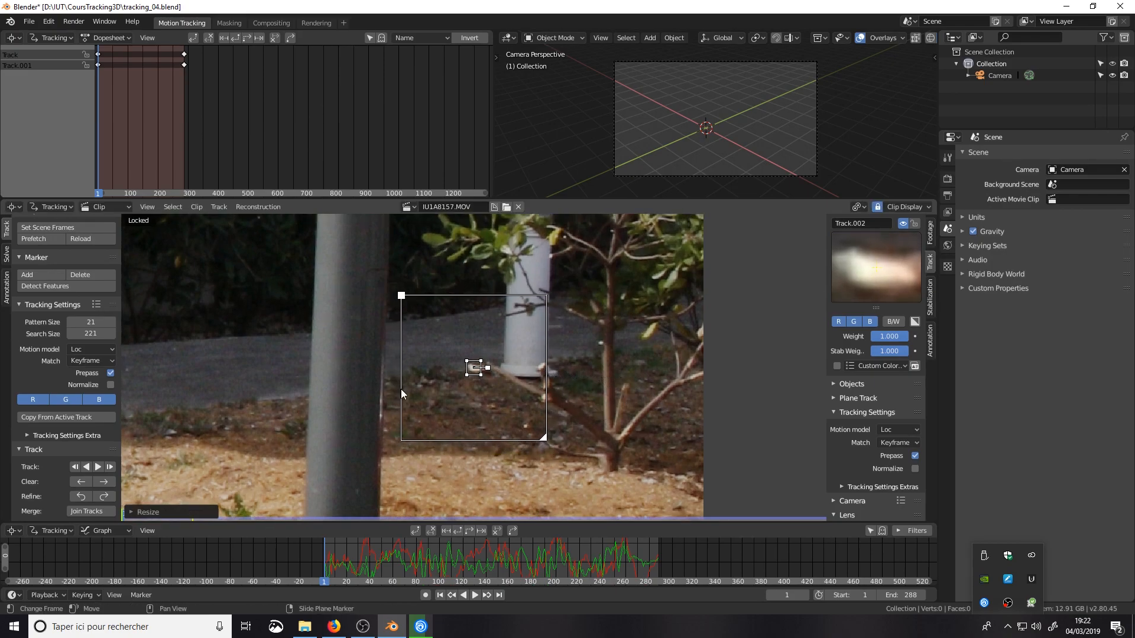
pyautogui.scroll(-10, 875, 355)
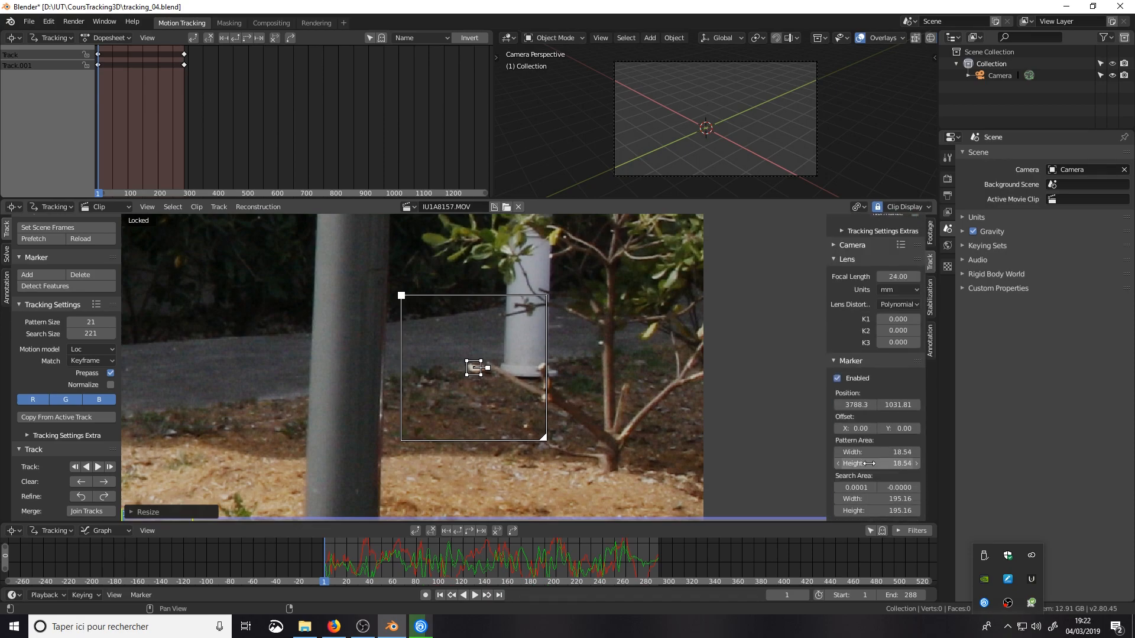
pyautogui.moveTo(544, 440); pyautogui.dragTo(516, 410)
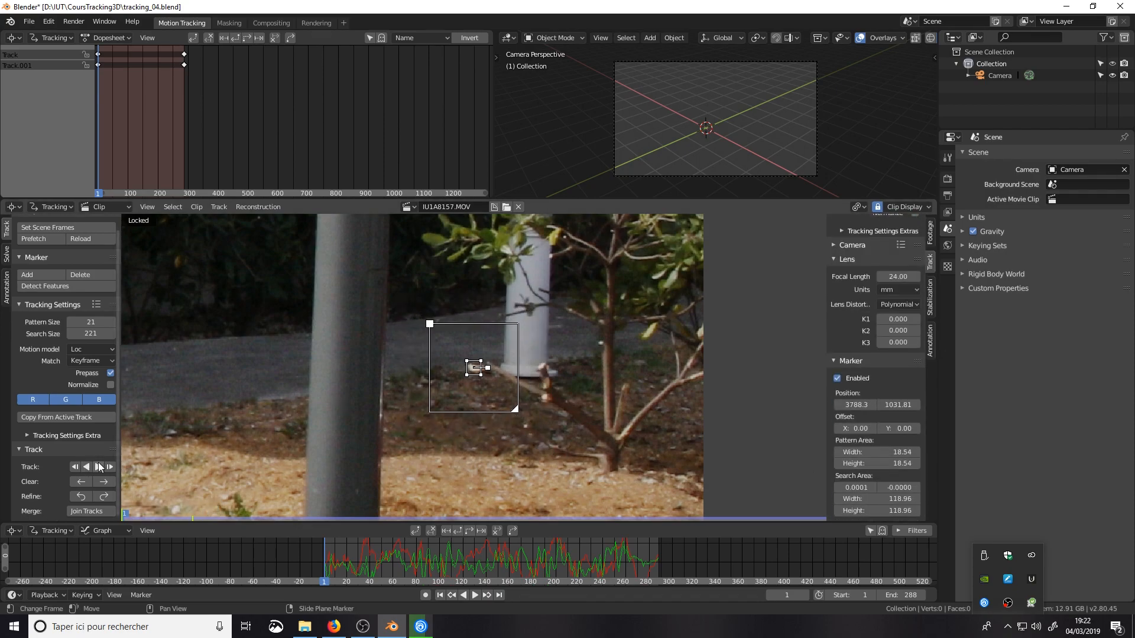
# Track the branch-tip marker forwards and enlarge the graph area to inspect its curves
pyautogui.click(98, 467)
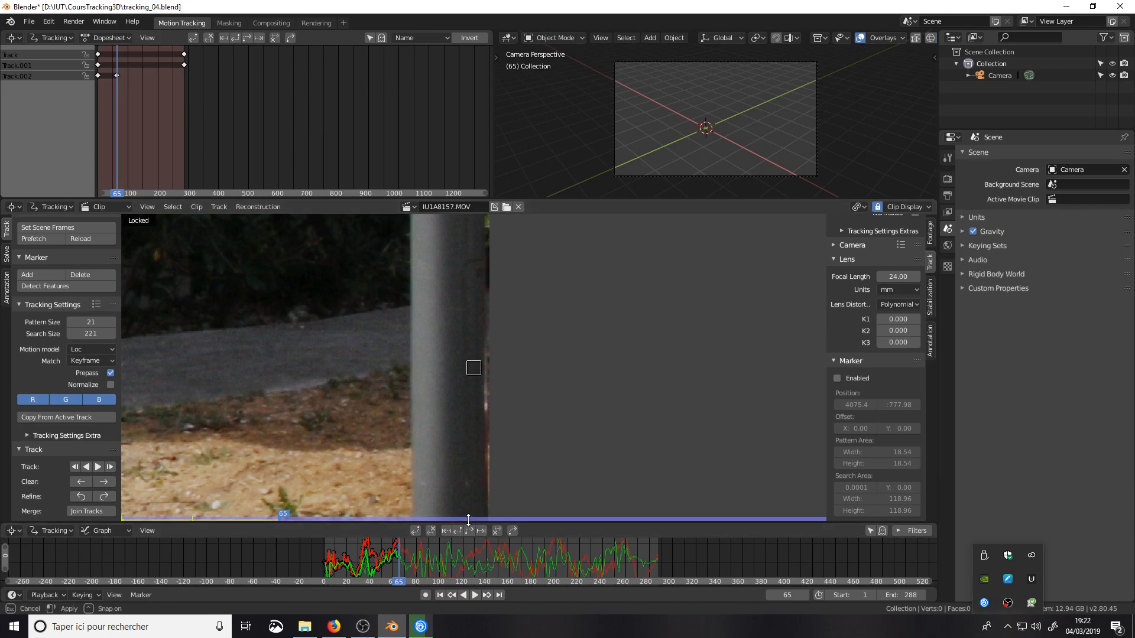
pyautogui.moveTo(467, 523); pyautogui.dragTo(467, 348)
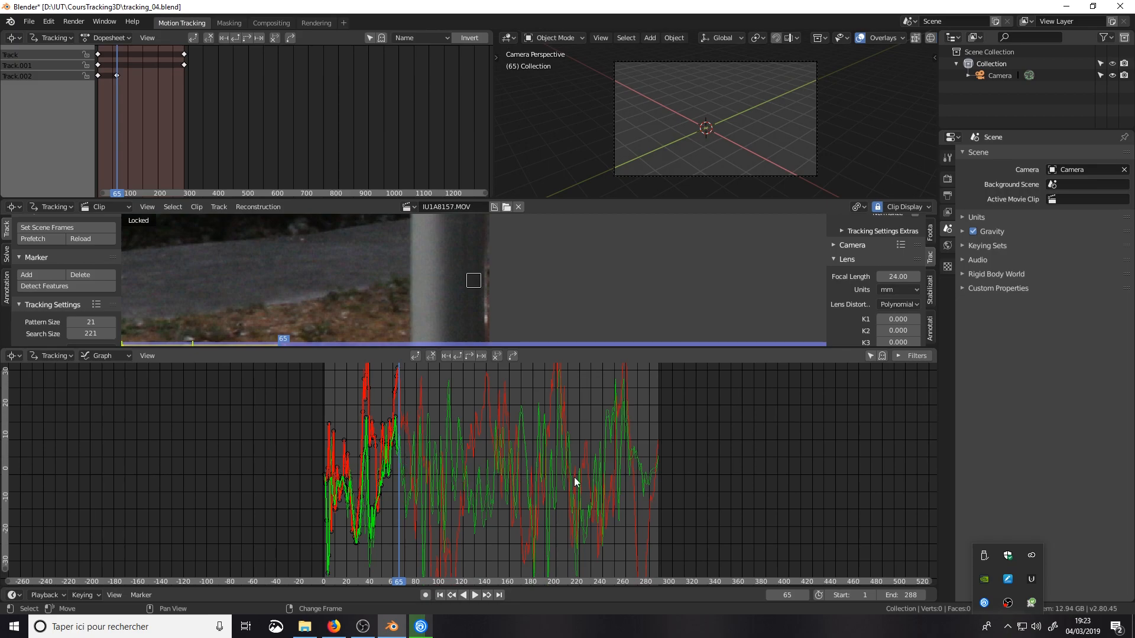
pyautogui.scroll(-8, 532, 299)
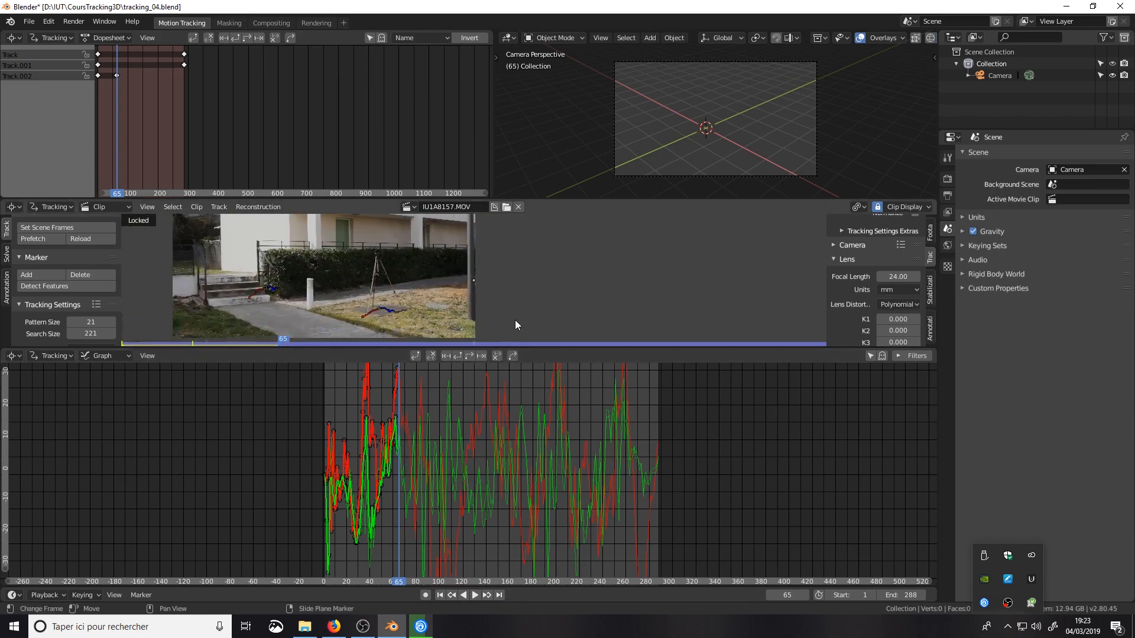
# Enlarge the clip view again and examine the tracked paths between the tripod and the grey pole at frame 65
pyautogui.moveTo(556, 350); pyautogui.dragTo(548, 508)
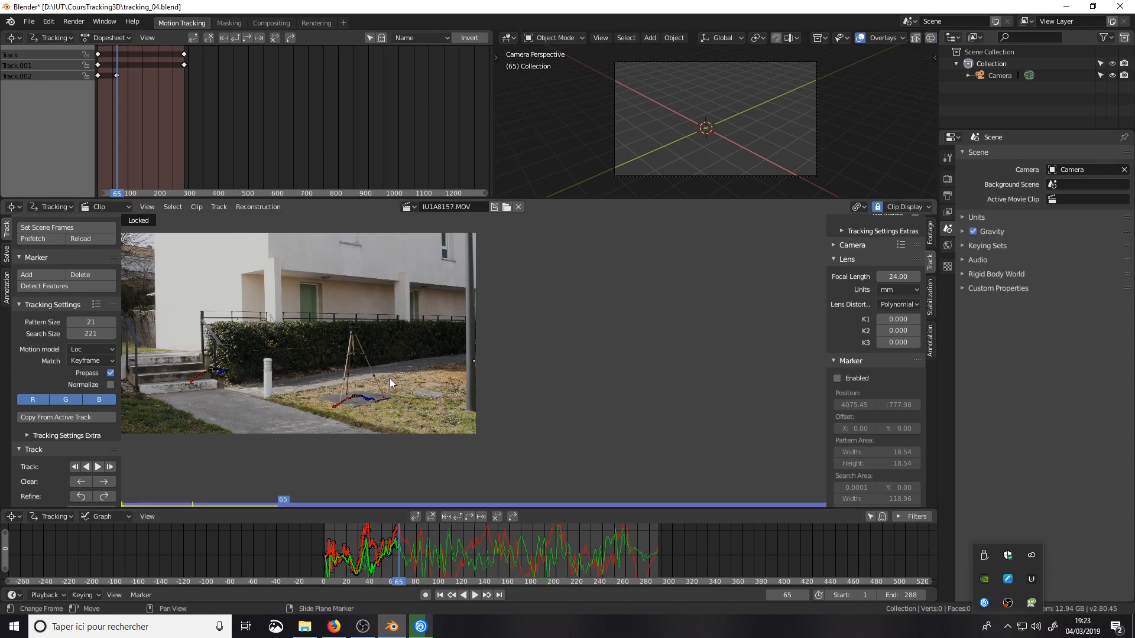
pyautogui.keyDown('ctrl'); pyautogui.moveTo(376, 384); pyautogui.dragTo(586, 382, button='middle'); pyautogui.keyUp('ctrl')
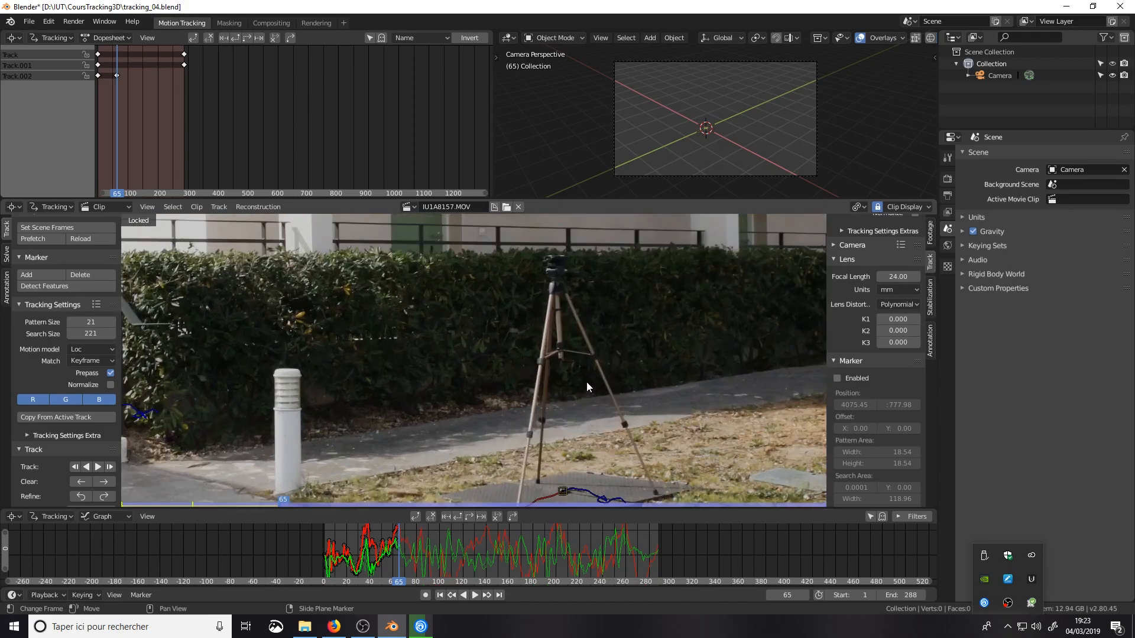
pyautogui.scroll(-2, 586, 382)
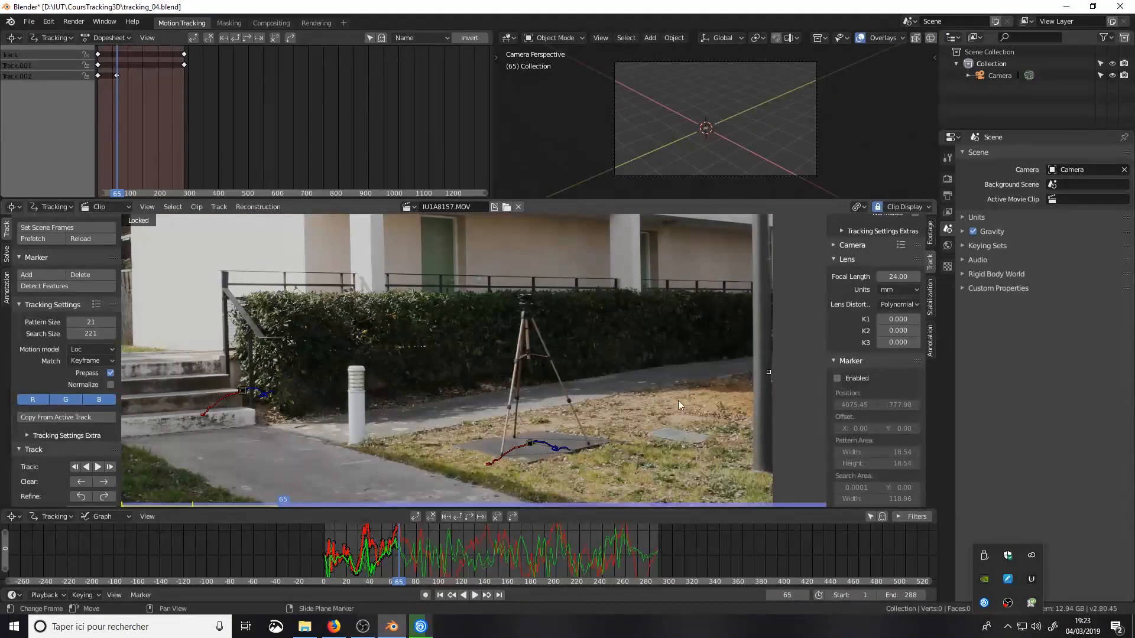
pyautogui.scroll(2, 647, 427)
pyautogui.moveTo(728, 422); pyautogui.dragTo(572, 385, button='middle')
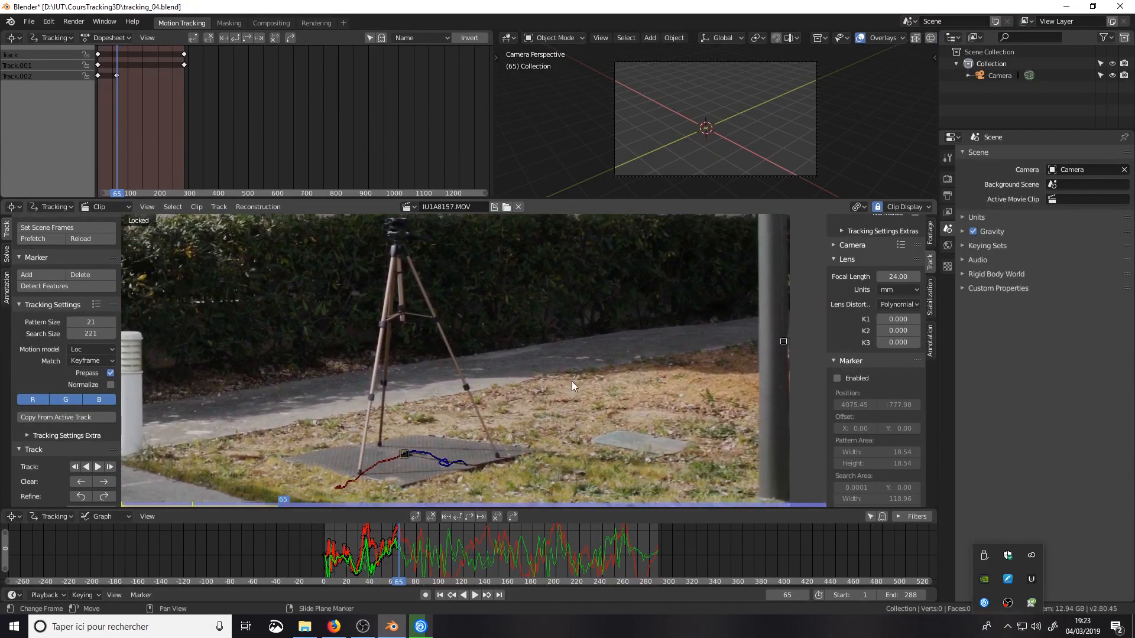
# Add a marker at the last frame, 288, just above the foot of the tripod's front-left leg on the plate
pyautogui.click(499, 595)
pyautogui.scroll(-3, 608, 451)
pyautogui.scroll(3, 609, 450)
pyautogui.moveTo(563, 424); pyautogui.dragTo(221, 374, button='middle')
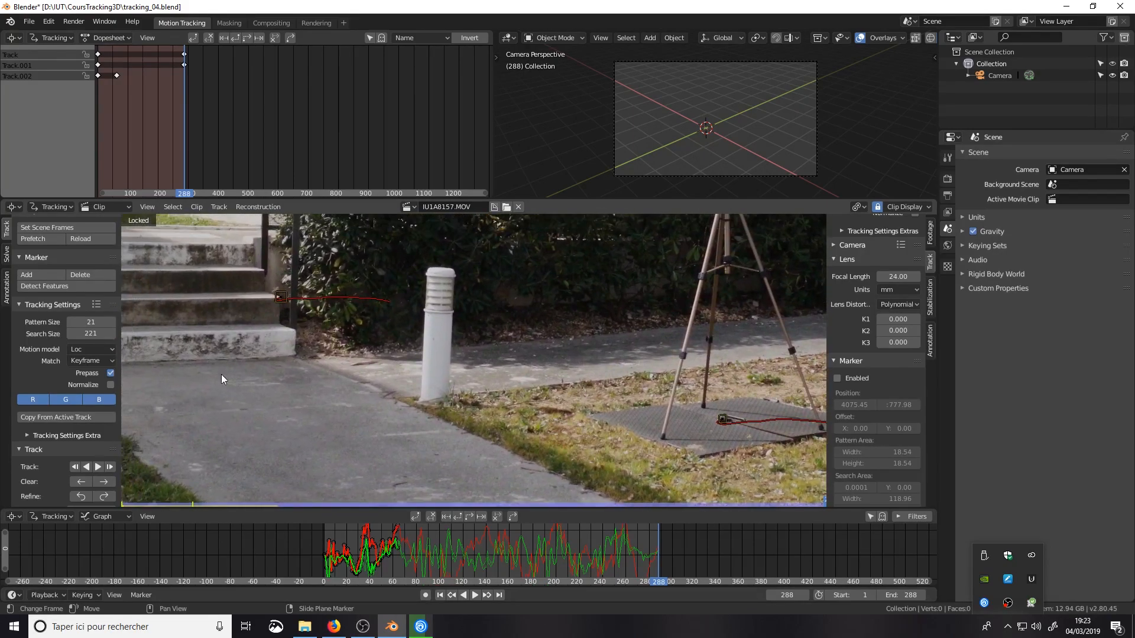
pyautogui.scroll(1, 581, 382)
pyautogui.moveTo(581, 382); pyautogui.dragTo(411, 353, button='middle')
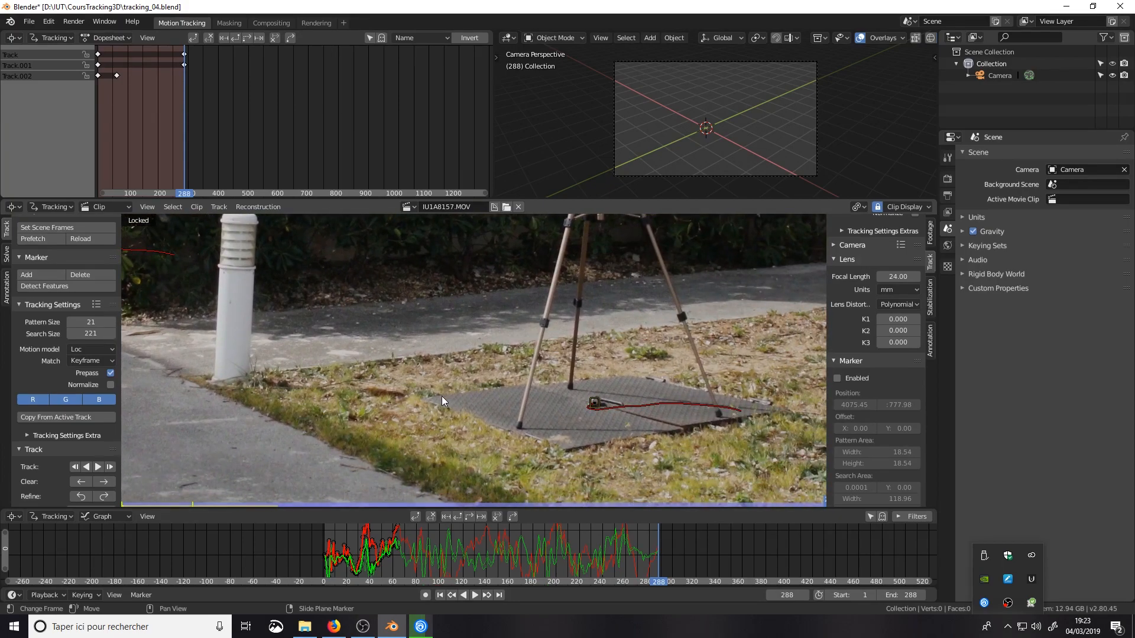
pyautogui.moveTo(476, 384); pyautogui.dragTo(485, 380, button='middle')
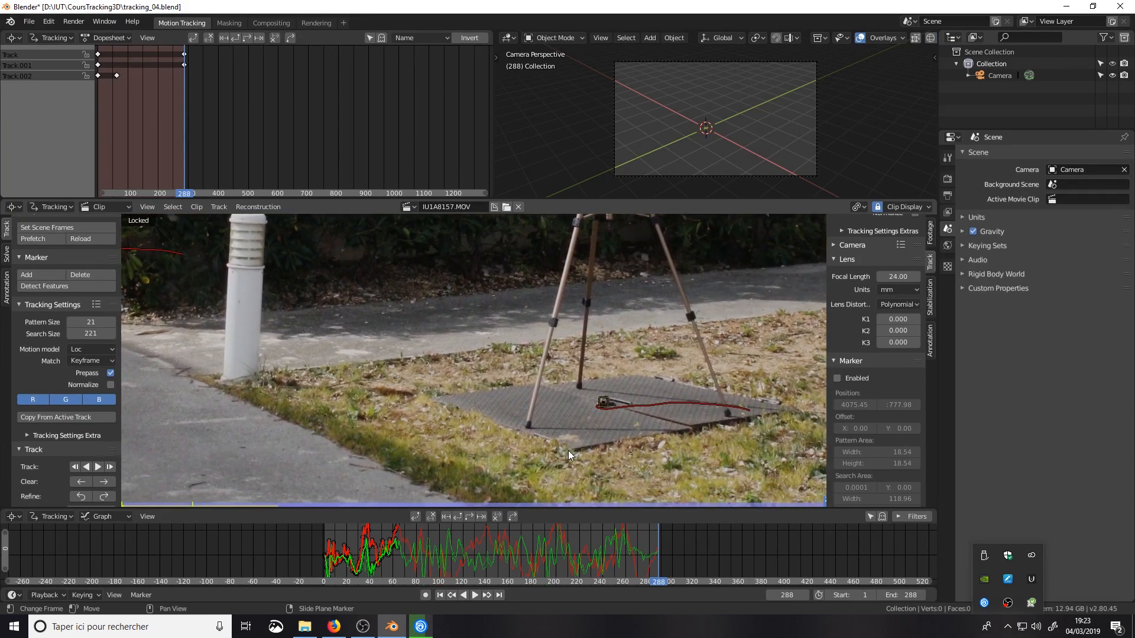
pyautogui.scroll(1, 633, 444)
pyautogui.scroll(2, 570, 369)
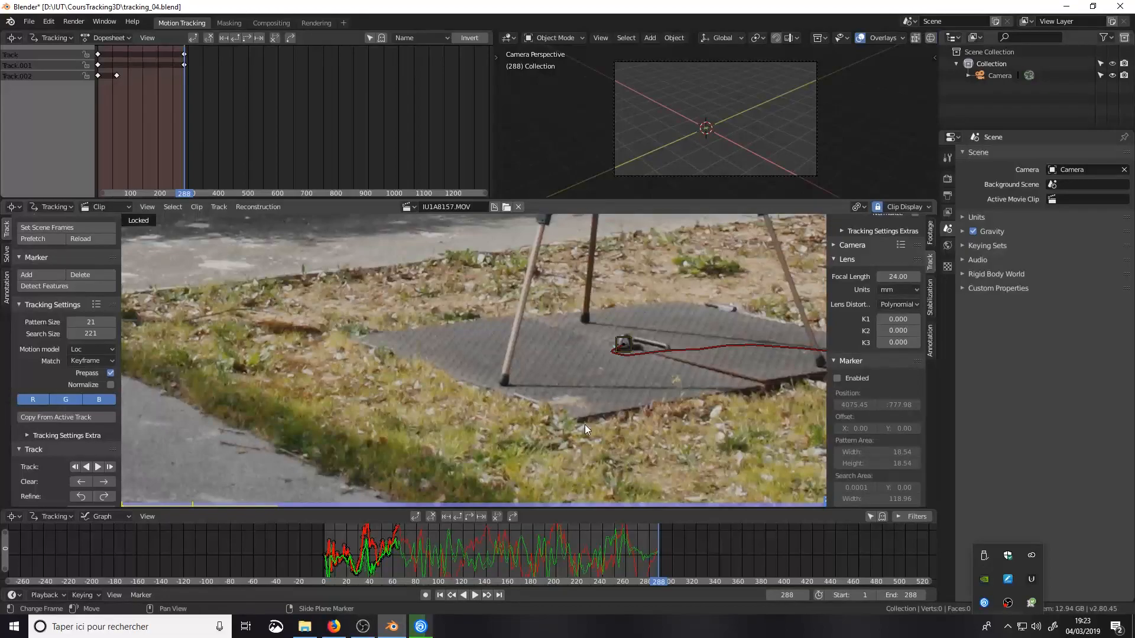
pyautogui.scroll(1, 584, 424)
pyautogui.moveTo(584, 423); pyautogui.dragTo(644, 461, button='middle')
pyautogui.scroll(-2, 629, 450)
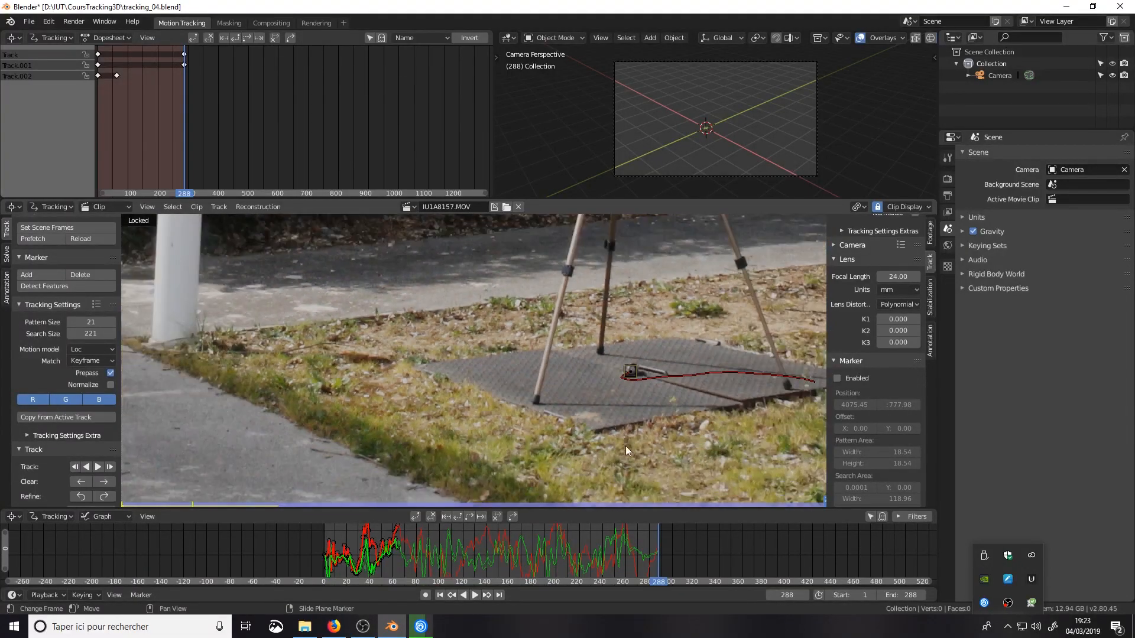
pyautogui.scroll(2, 562, 369)
pyautogui.scroll(2, 596, 435)
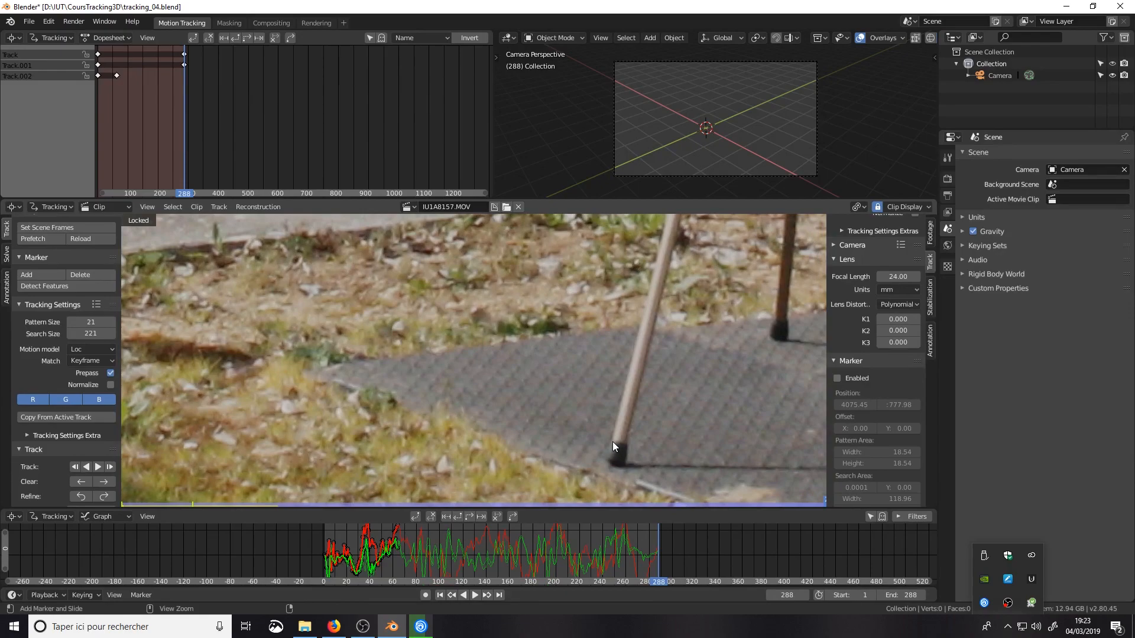
pyautogui.keyDown('ctrl'); pyautogui.click(612, 444); pyautogui.keyUp('ctrl')
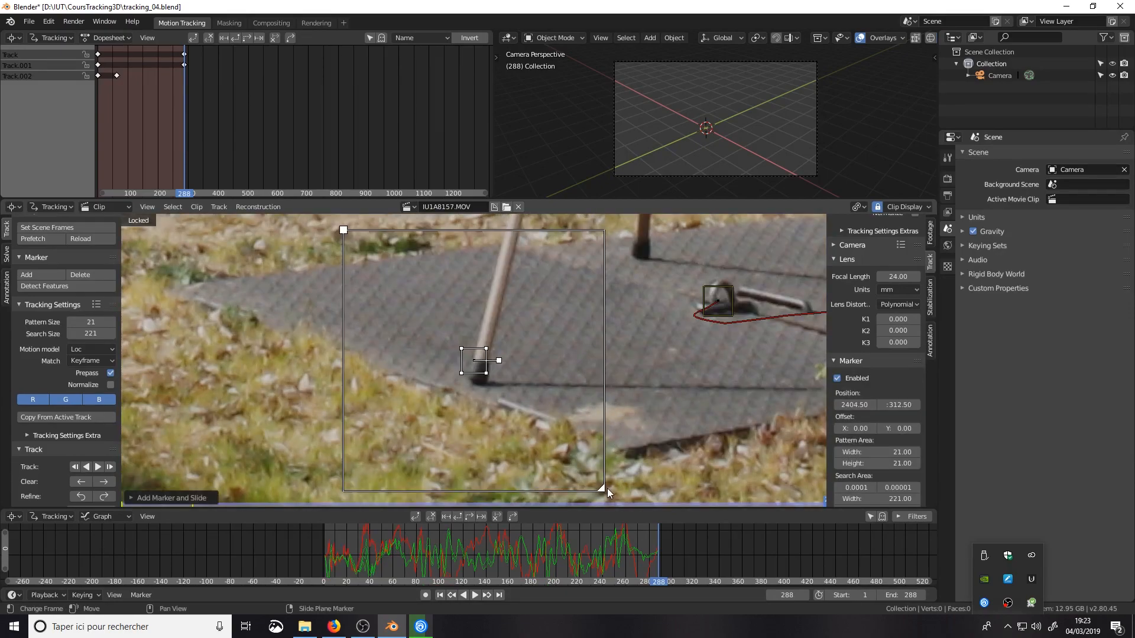
# Shrink the tripod-foot marker's search area to 57 px and track it backwards from frame 288
pyautogui.moveTo(600, 488)
pyautogui.mouseDown()
pyautogui.moveTo(497, 383)
pyautogui.moveTo(505, 392)
pyautogui.mouseUp()
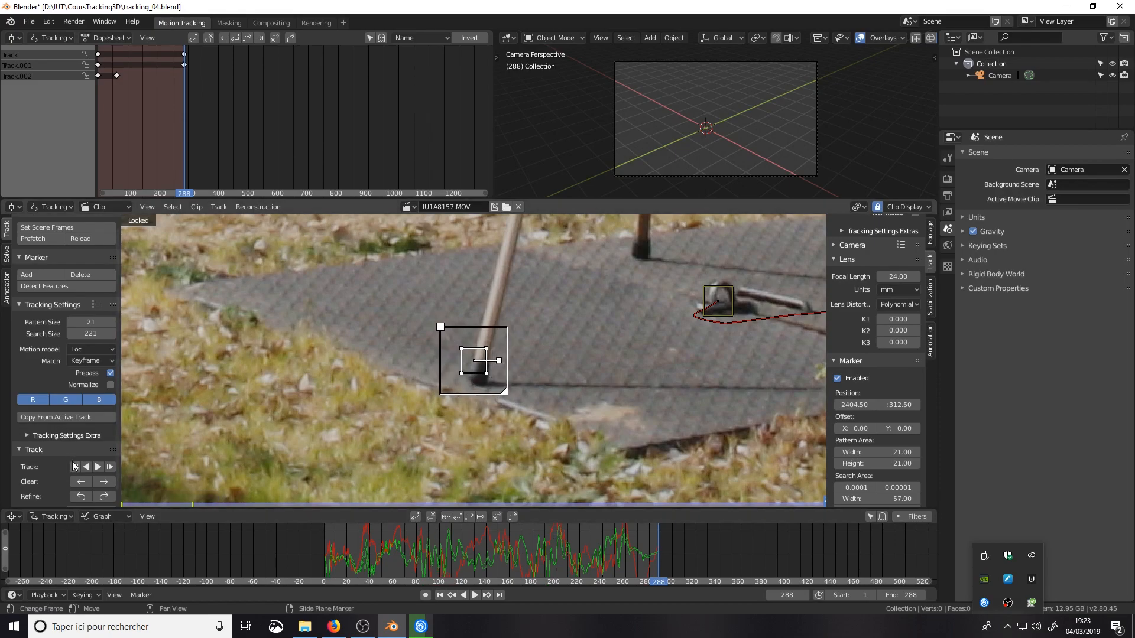
pyautogui.click(87, 468)
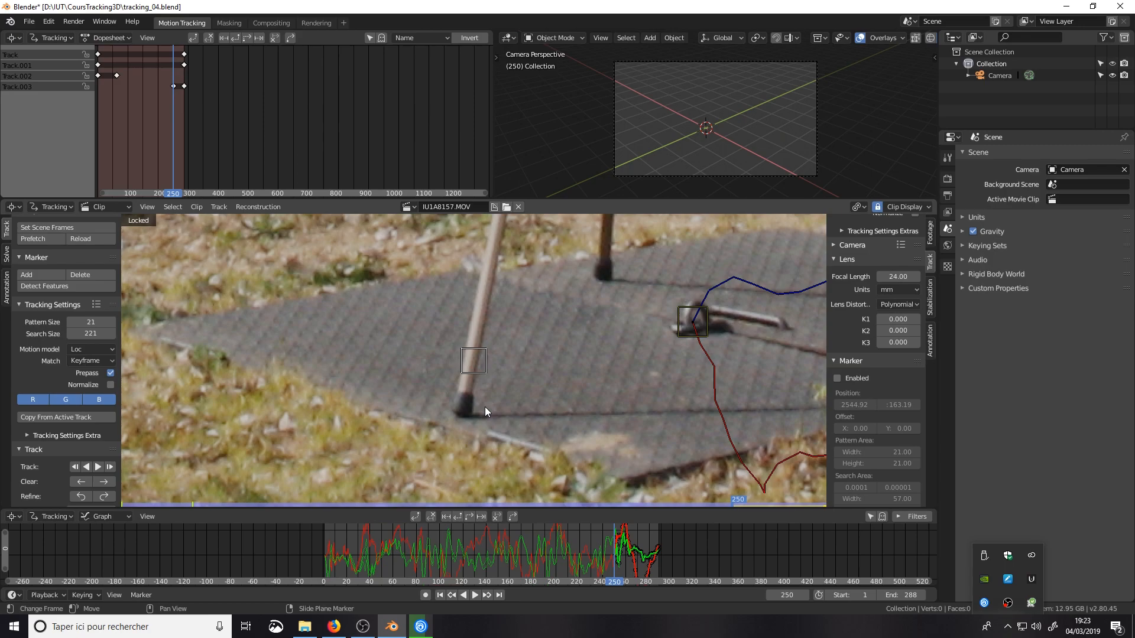
# Compare the tripod-foot marker's position on the leg between frames 250 and 251
pyautogui.press('Right')
pyautogui.press('Left')
pyautogui.press('Right')
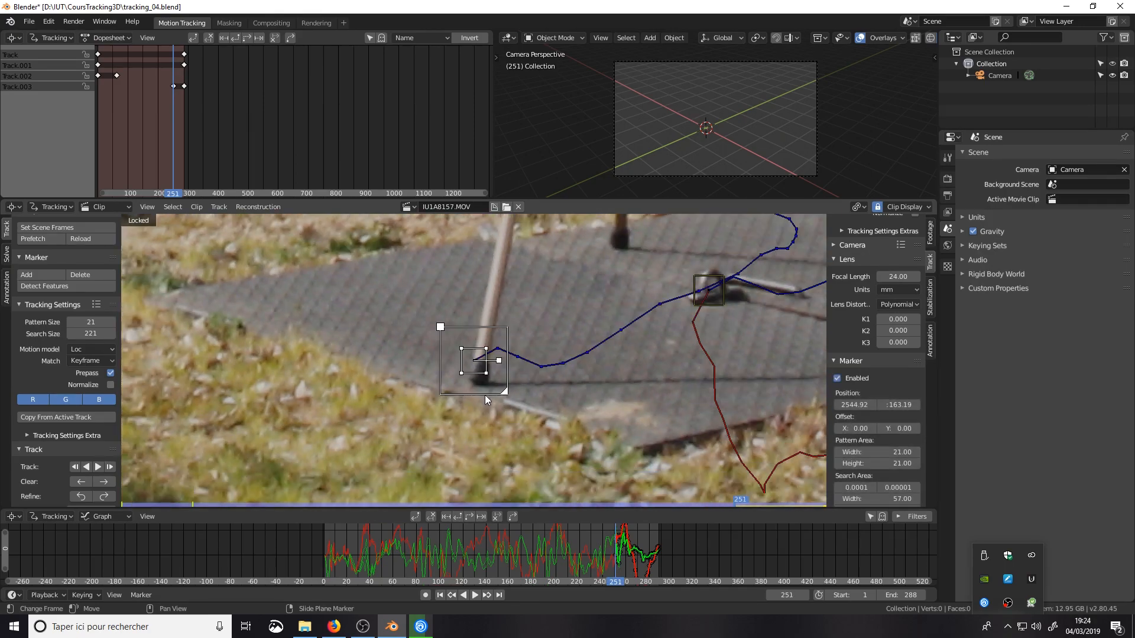
pyautogui.press('Left')
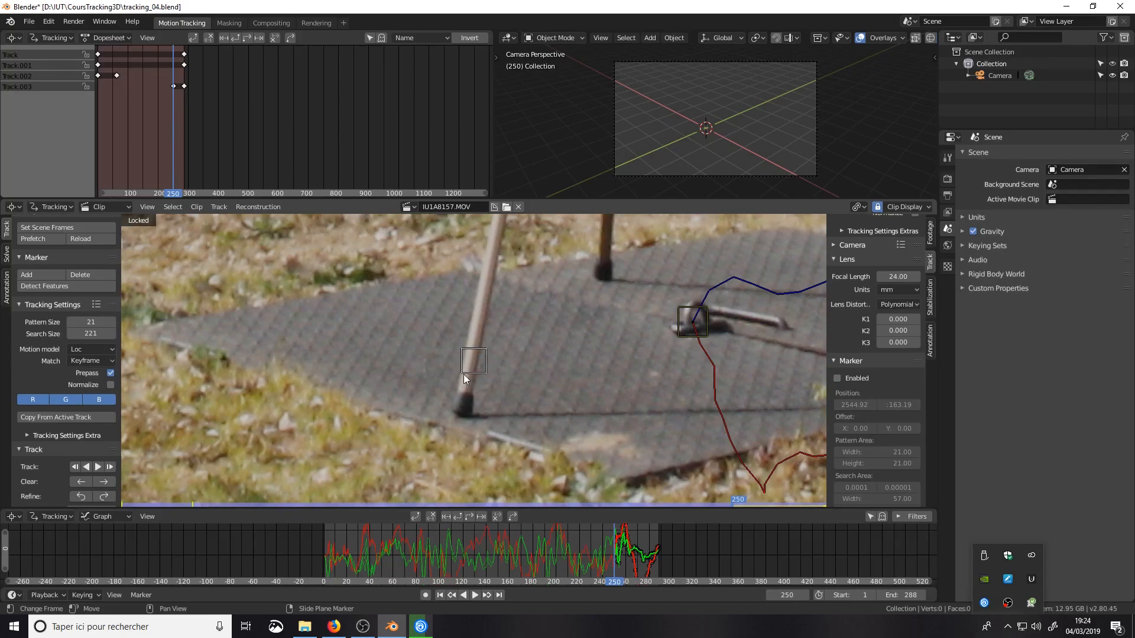
pyautogui.press('Right')
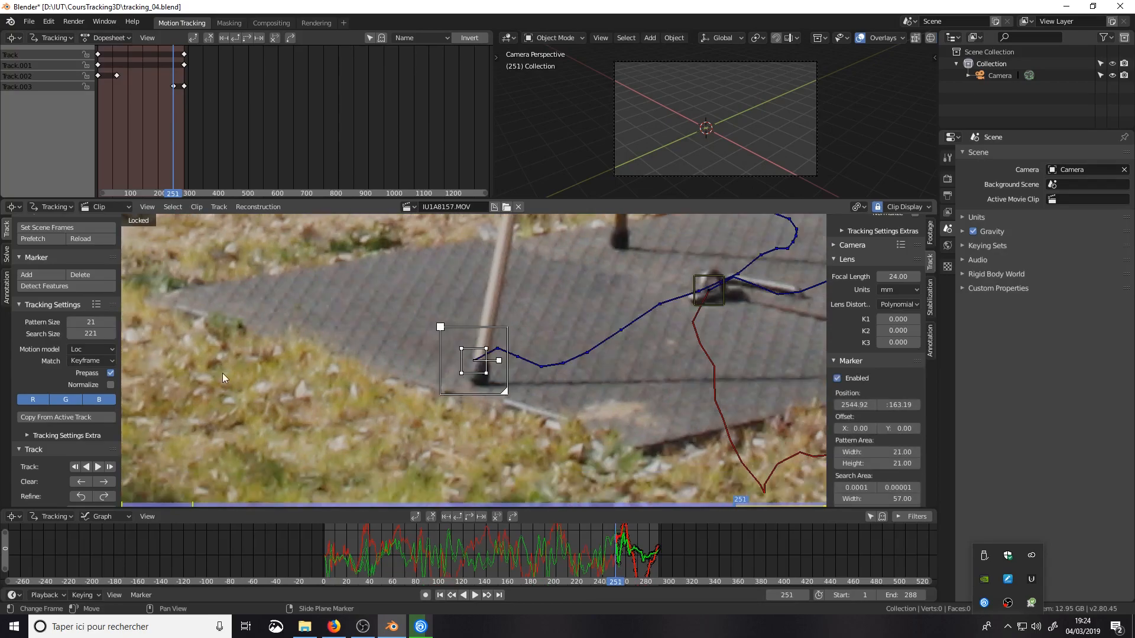
pyautogui.press('Left')
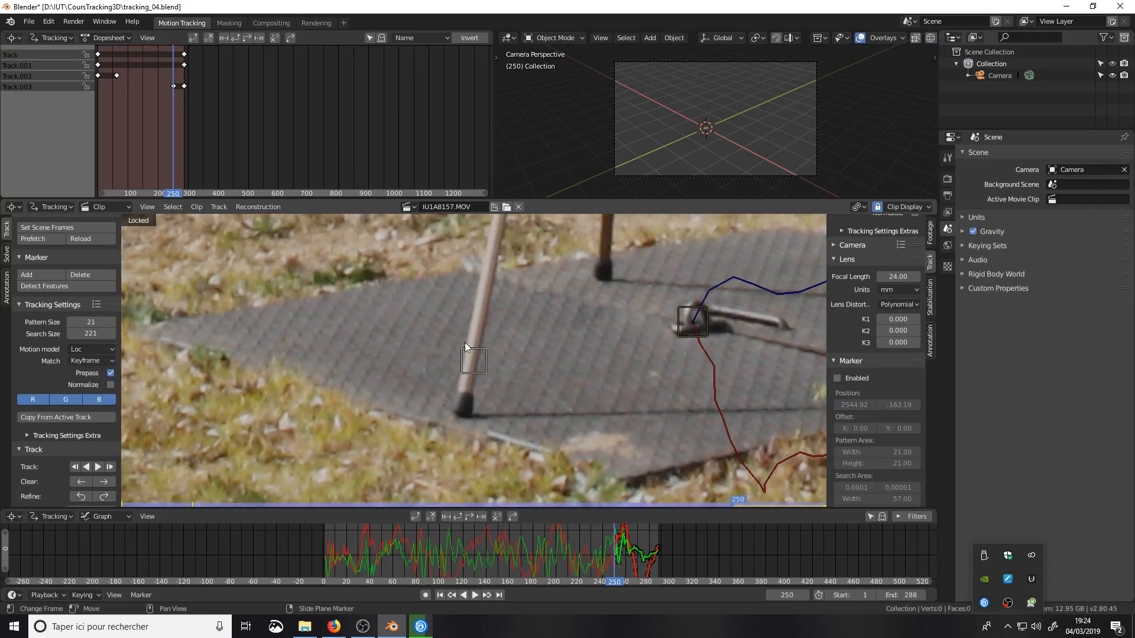
pyautogui.press('Right')
pyautogui.press('Left')
# Move the marker back onto the tripod foot at frame 250, track it backwards and realign it at frame 249
pyautogui.press('g')
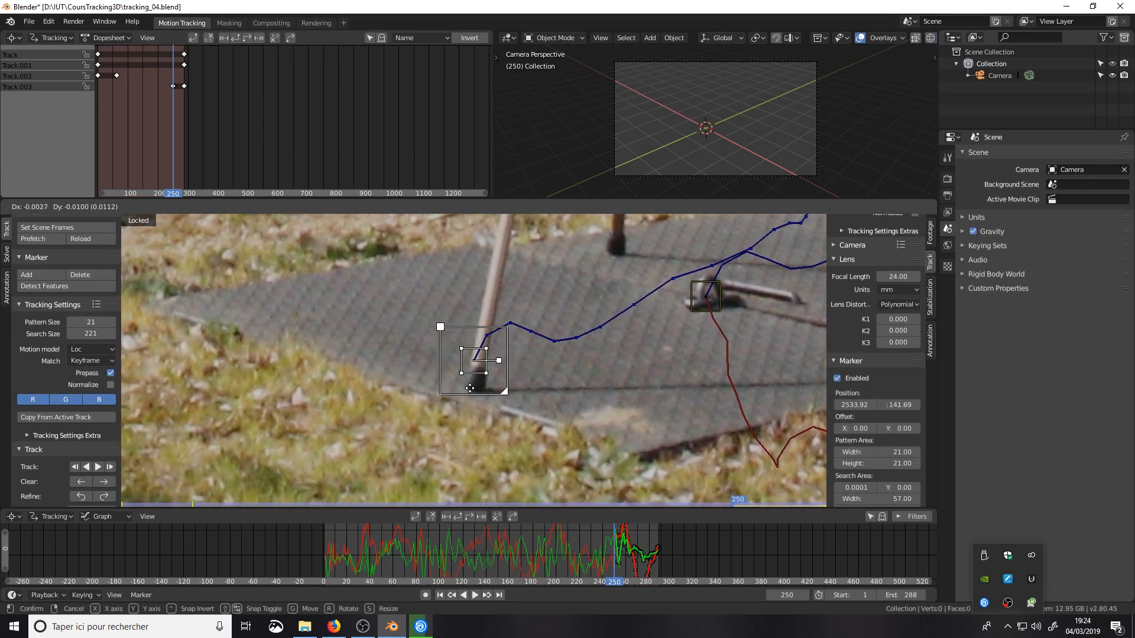
pyautogui.click(468, 390)
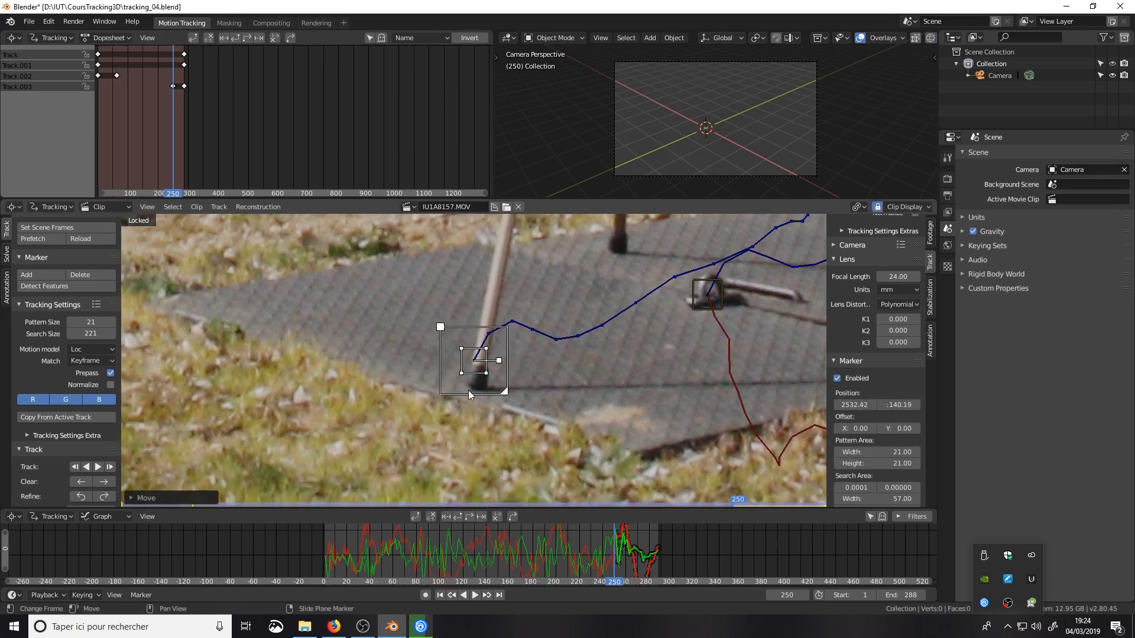
pyautogui.click(87, 467)
pyautogui.moveTo(473, 361)
pyautogui.mouseDown()
pyautogui.moveTo(512, 386)
pyautogui.moveTo(491, 366)
pyautogui.mouseUp()
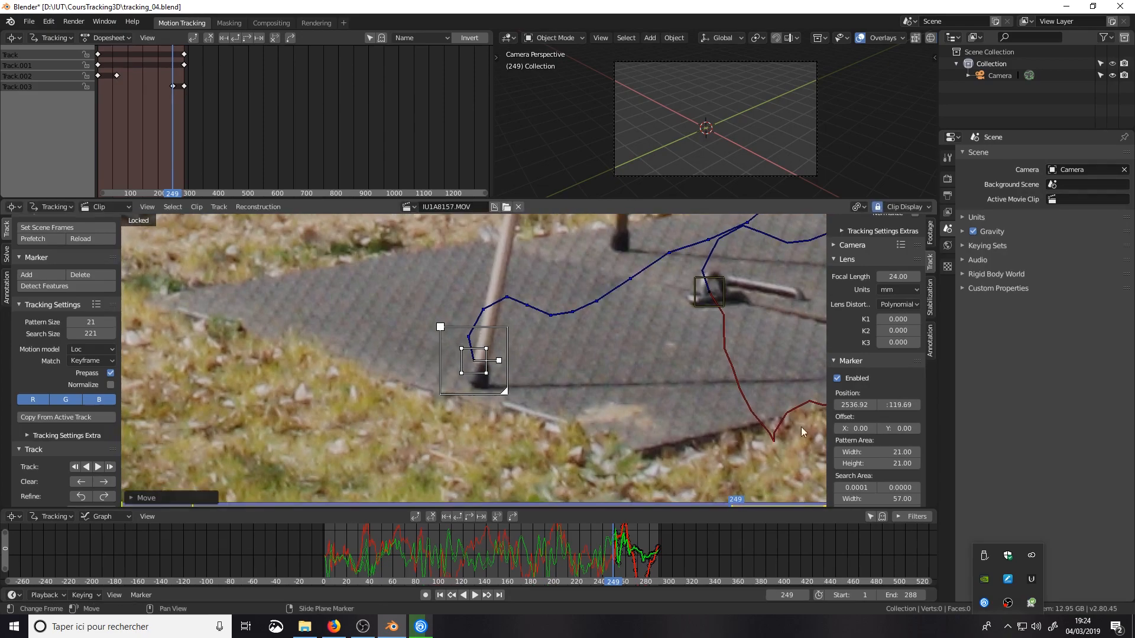
# Enlarge the tripod-foot marker's search area to 143 px and track it backwards from frame 249
pyautogui.scroll(-1, 924, 467)
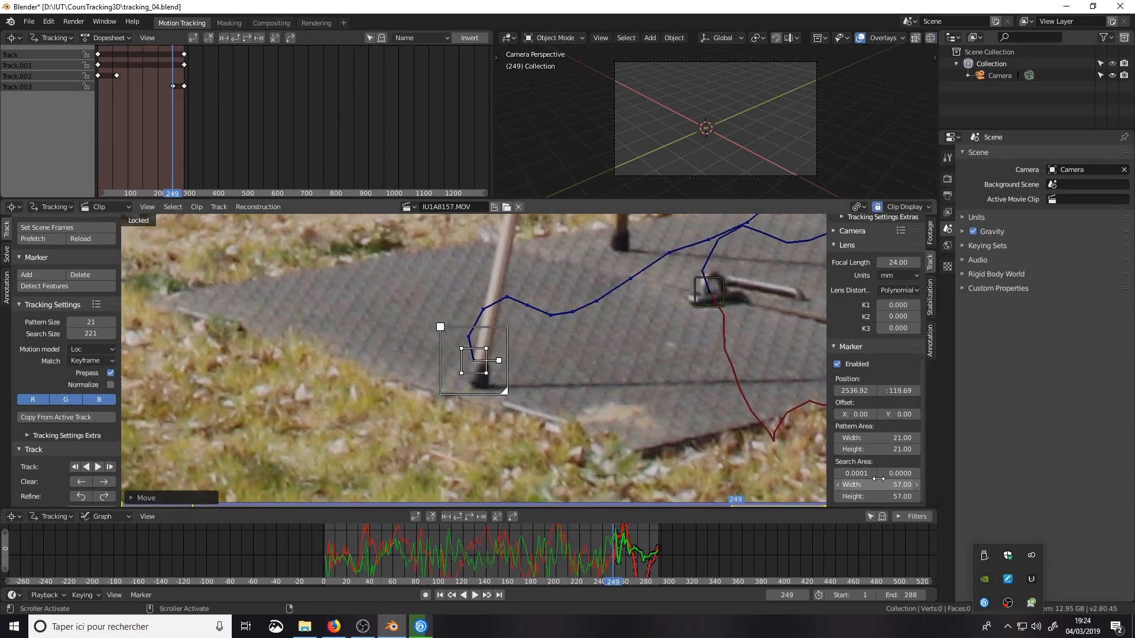
pyautogui.moveTo(504, 392); pyautogui.dragTo(555, 443)
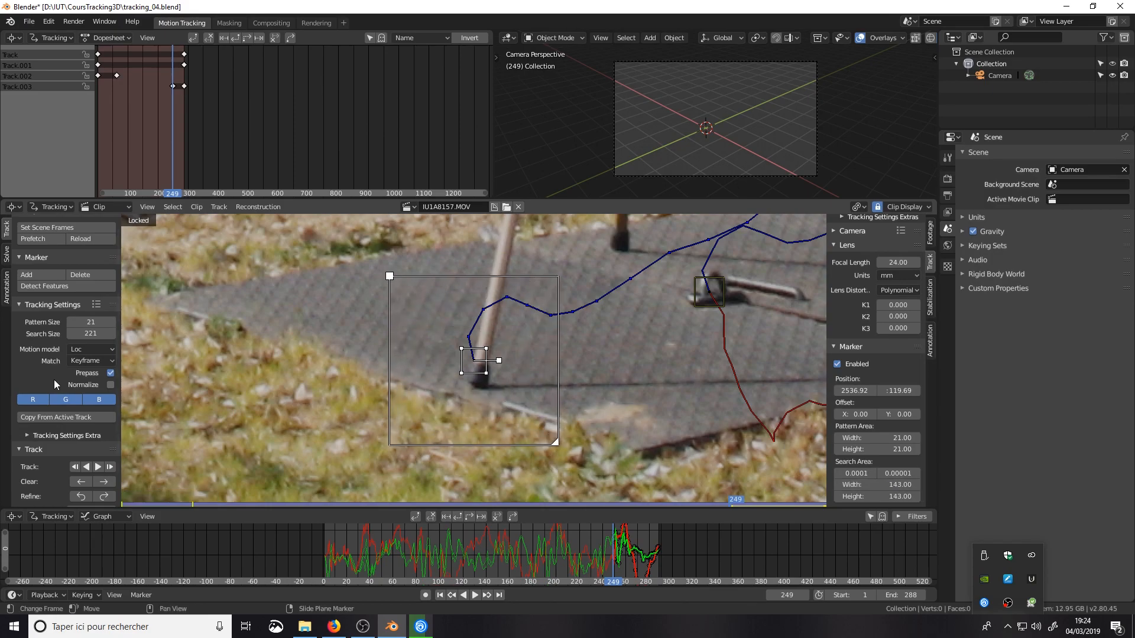
pyautogui.click(88, 467)
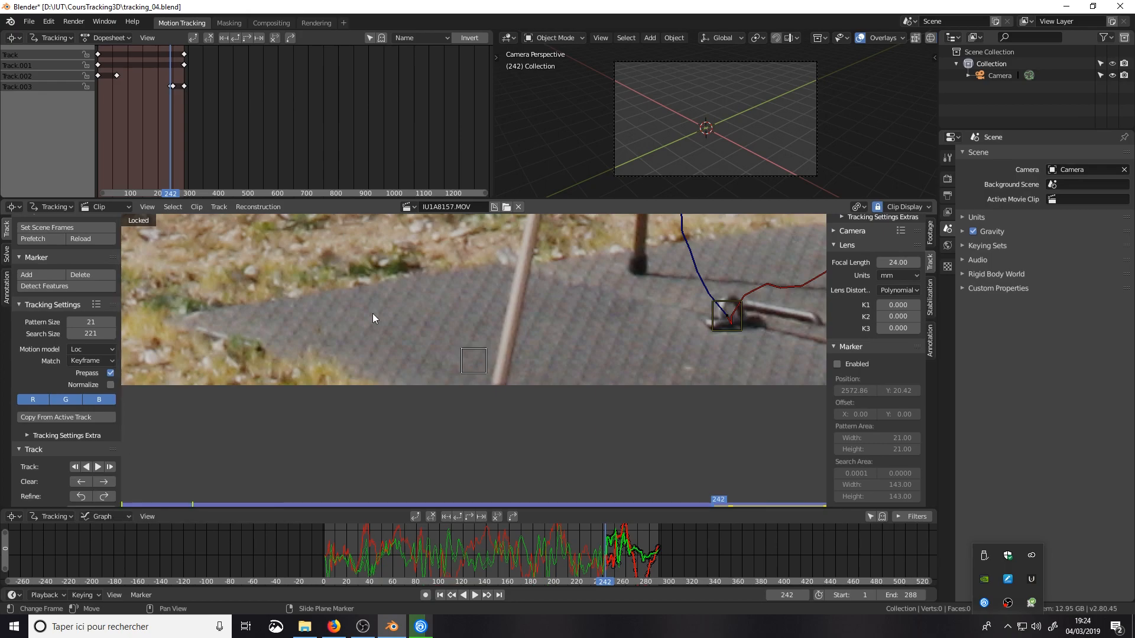
# Examine the tracked paths around the tripod at frame 242 and select the marker on the tripod plate
pyautogui.scroll(-4, 522, 329)
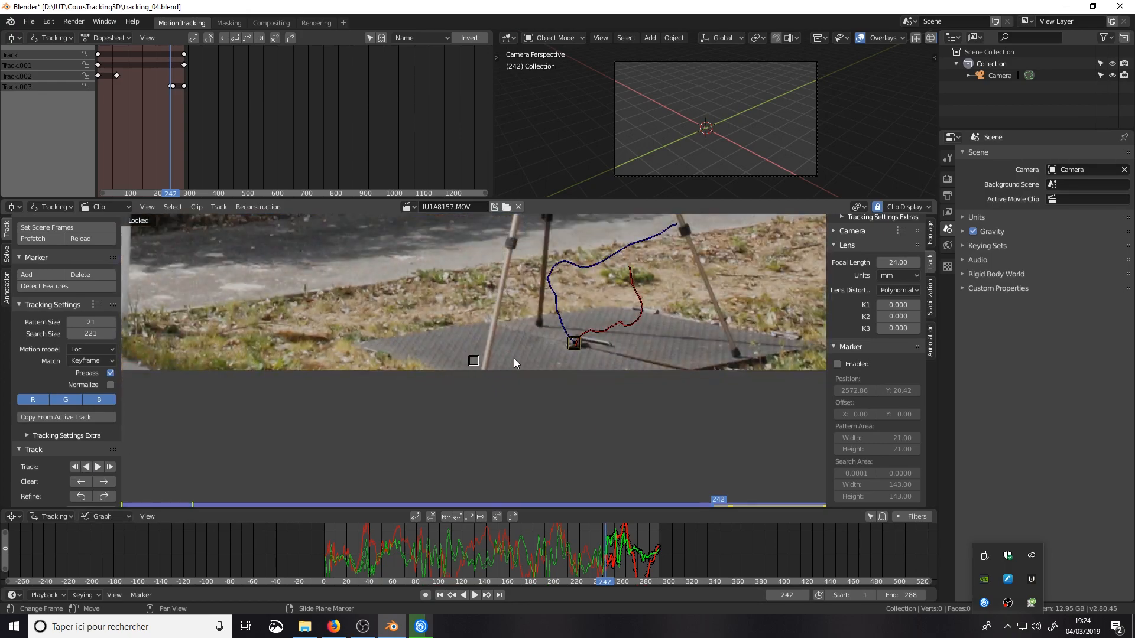
pyautogui.scroll(-3, 514, 362)
pyautogui.scroll(5, 543, 347)
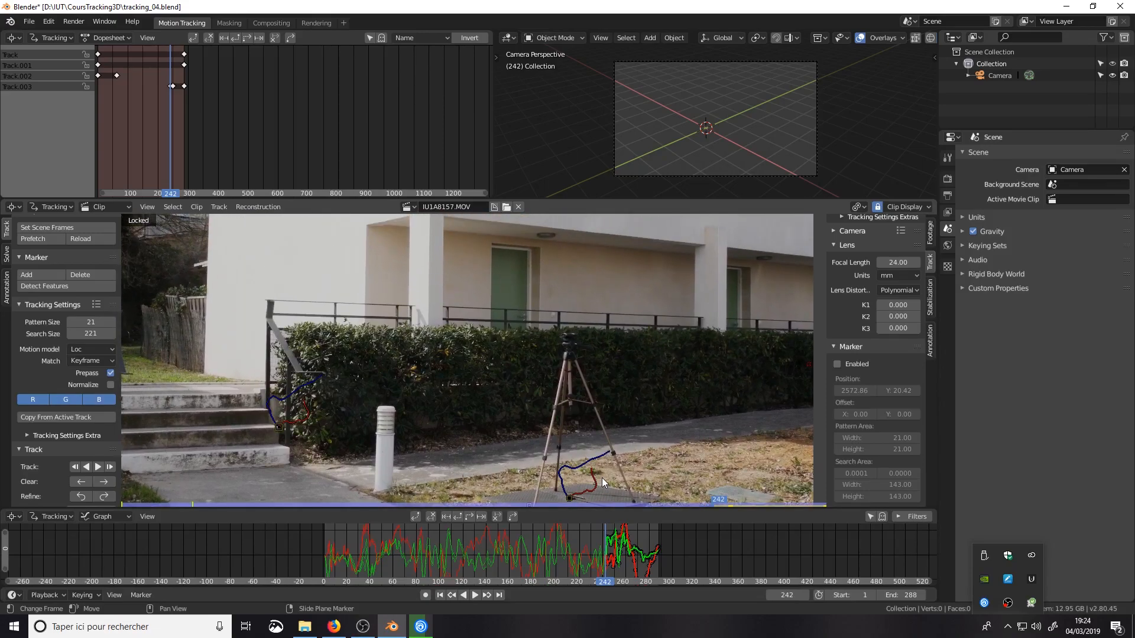
pyautogui.scroll(-3, 540, 378)
pyautogui.scroll(1, 541, 378)
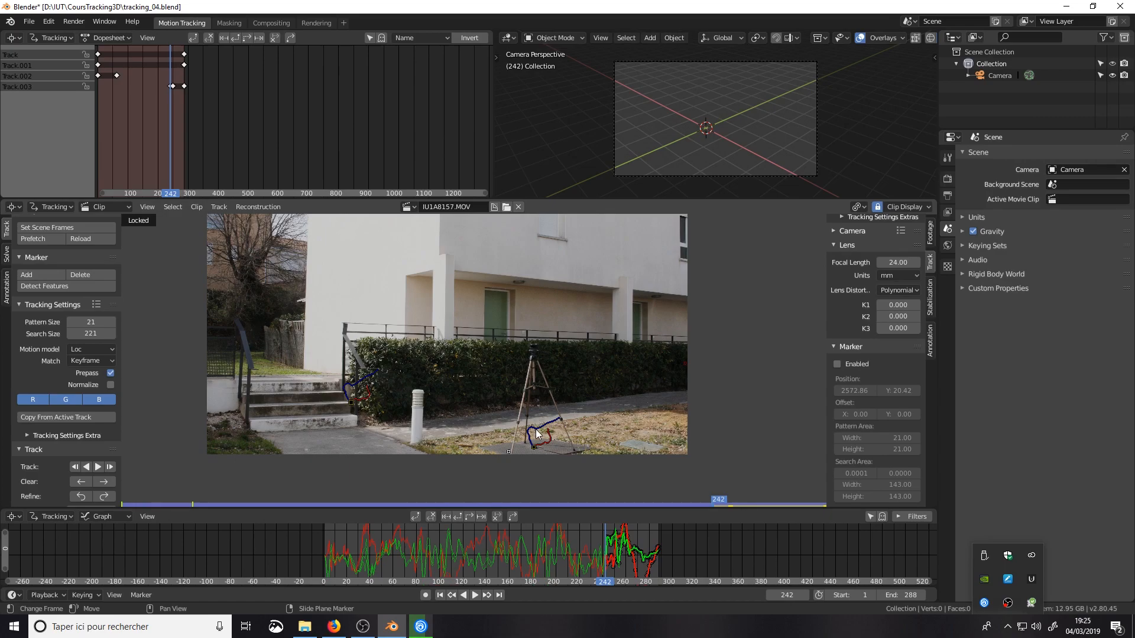
pyautogui.scroll(2, 535, 433)
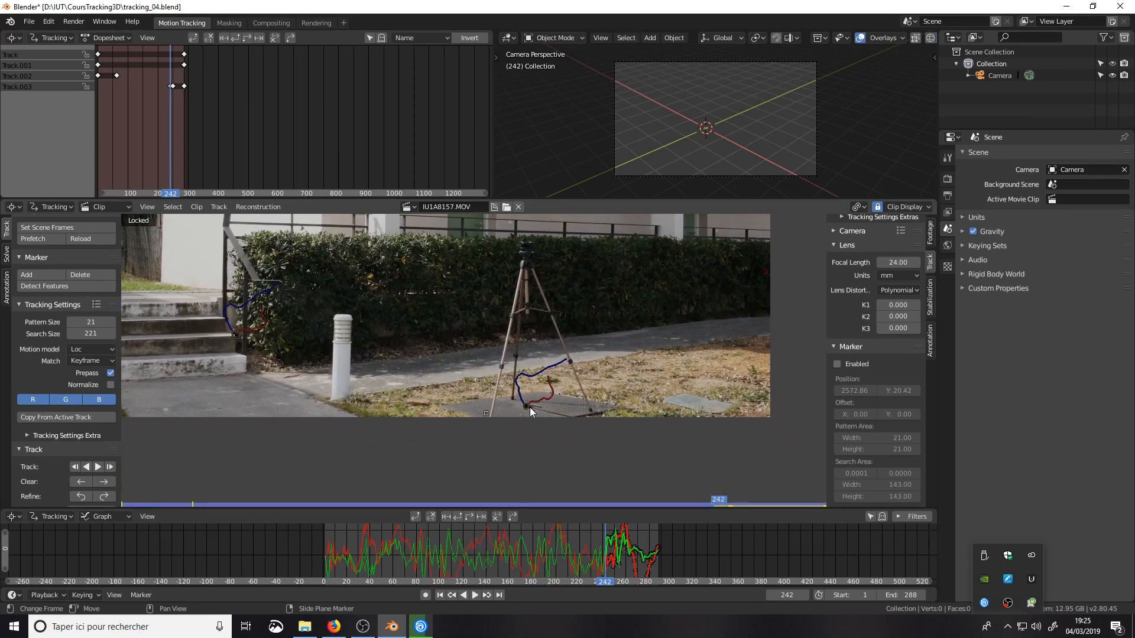
pyautogui.click(527, 405)
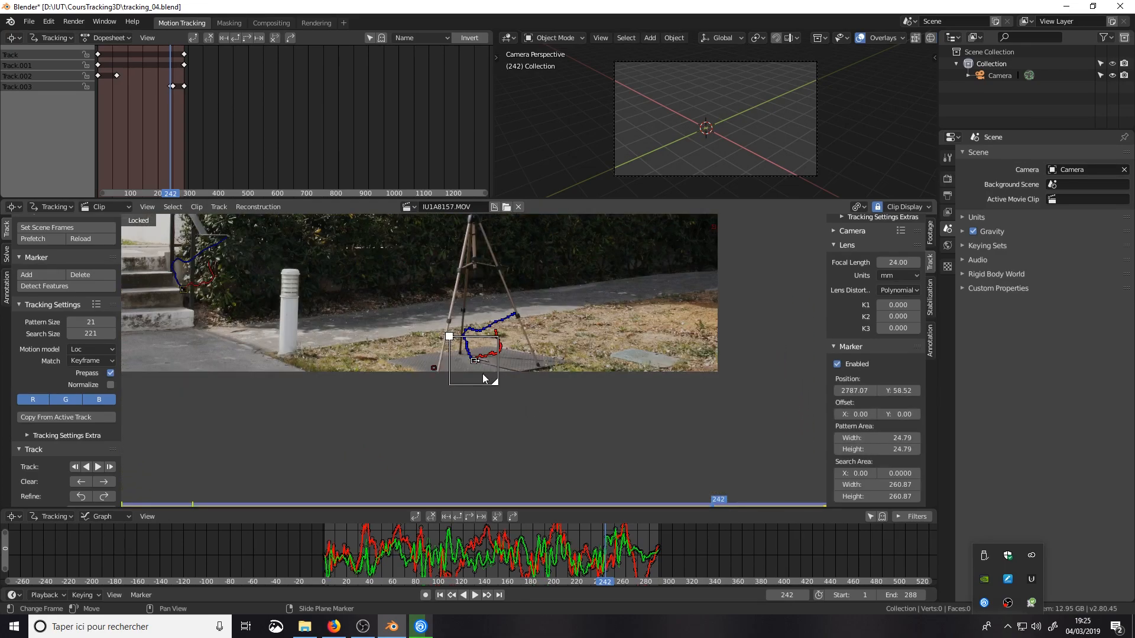
pyautogui.scroll(-1, 484, 379)
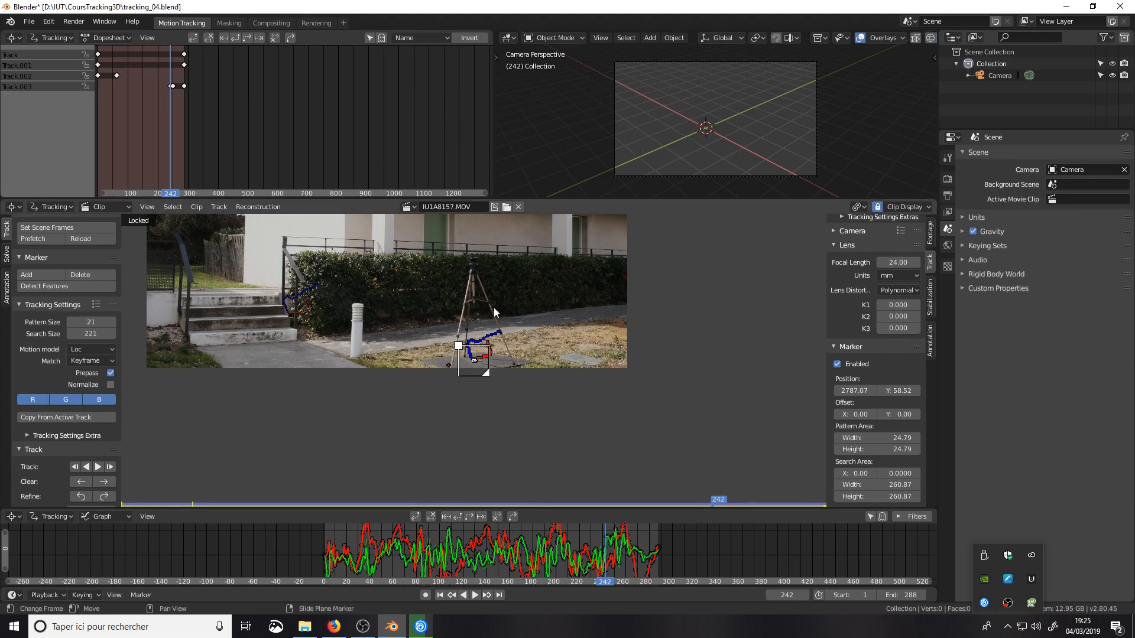
# Examine the stairs, white post and hedge at frame 242 for further features to track
pyautogui.moveTo(434, 303); pyautogui.dragTo(510, 417, button='middle')
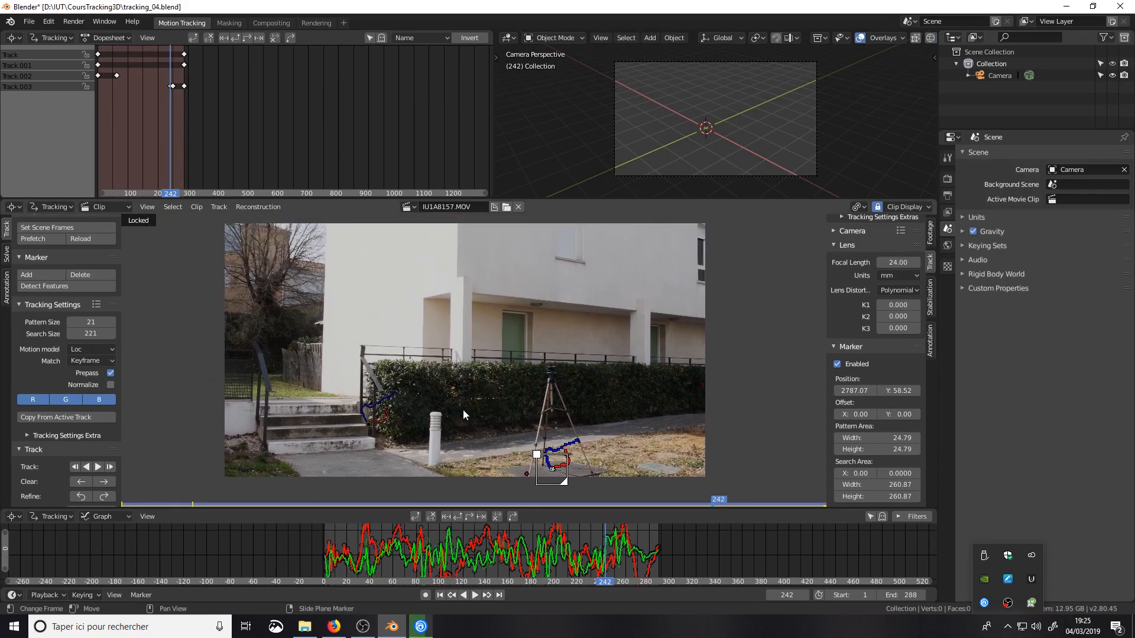
pyautogui.scroll(2, 464, 410)
pyautogui.scroll(-1, 387, 432)
pyautogui.scroll(1, 371, 434)
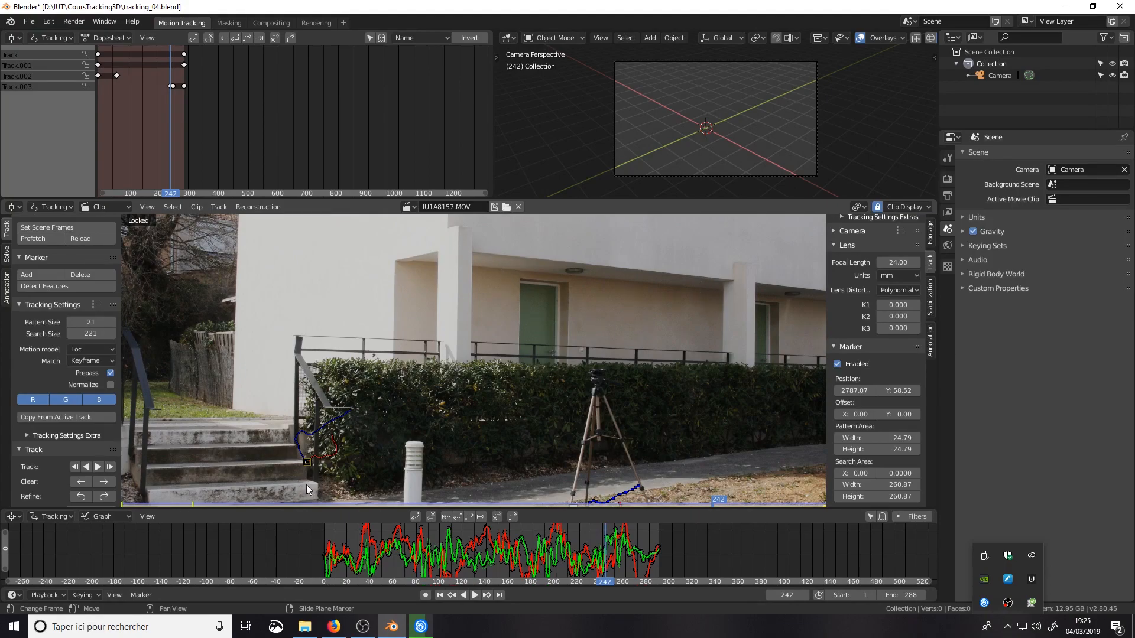
pyautogui.moveTo(306, 485); pyautogui.dragTo(390, 441, button='middle')
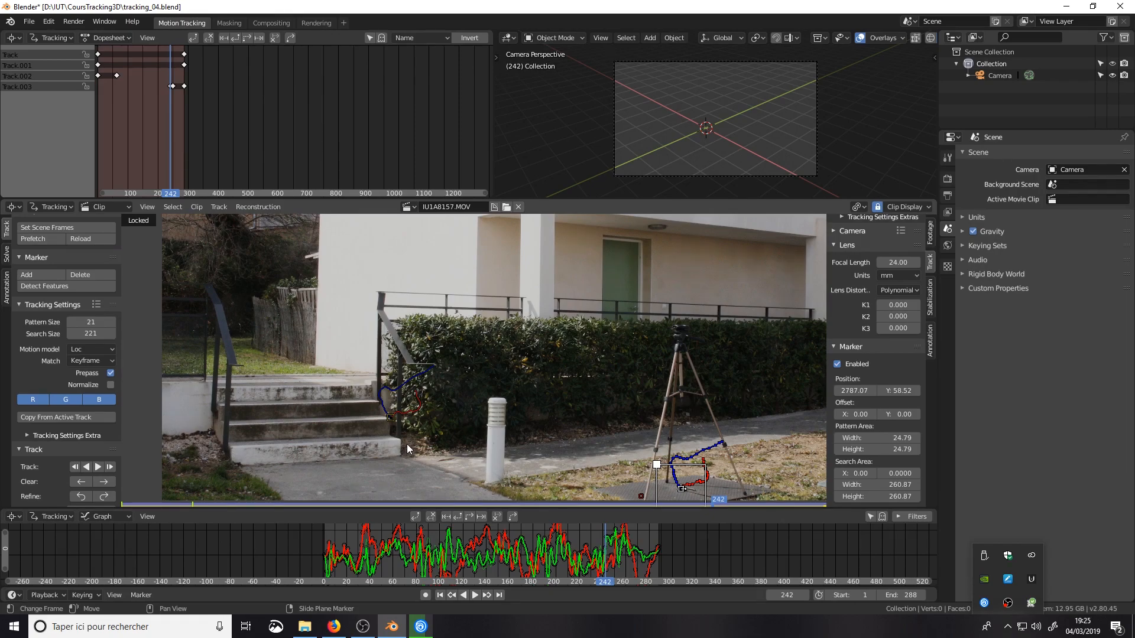
pyautogui.scroll(-3, 484, 428)
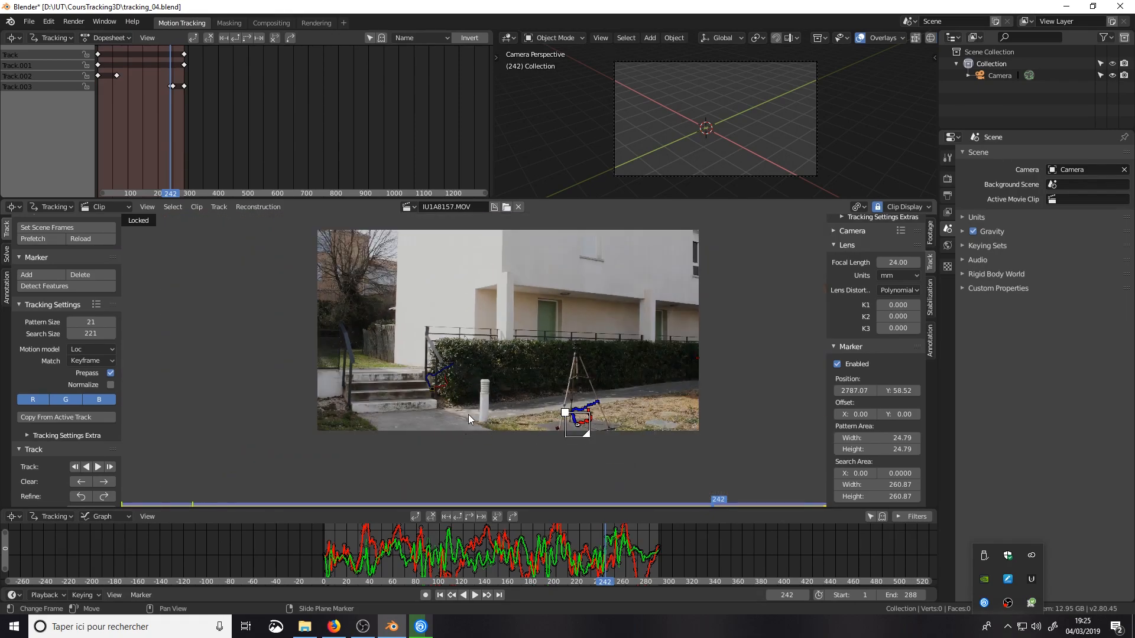
pyautogui.scroll(3, 434, 406)
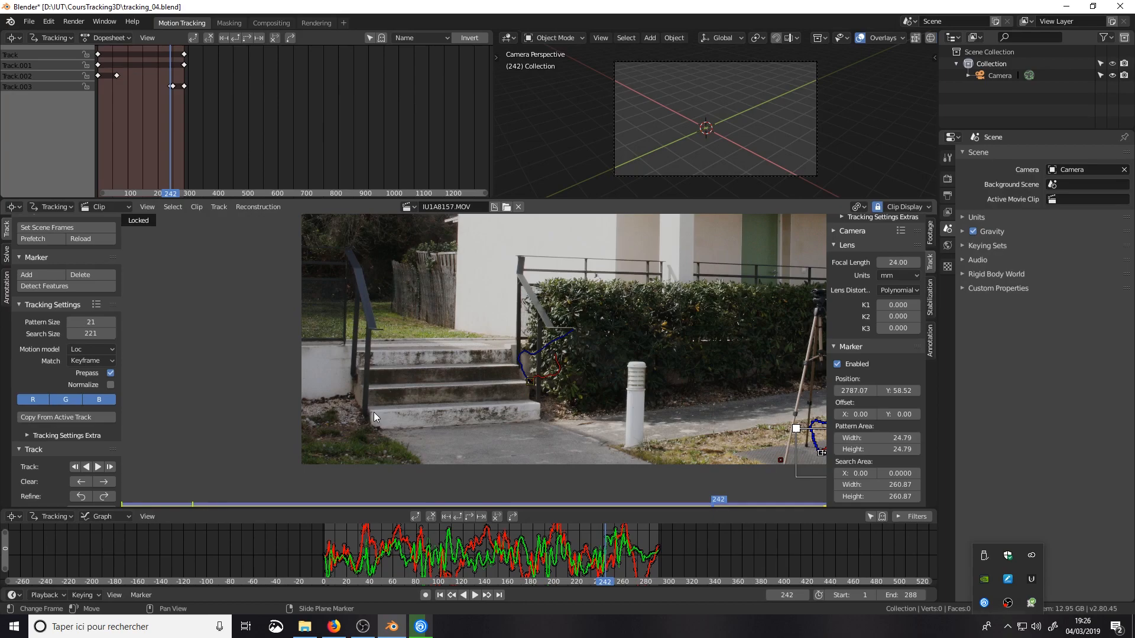
pyautogui.scroll(-3, 613, 405)
pyautogui.scroll(2, 613, 405)
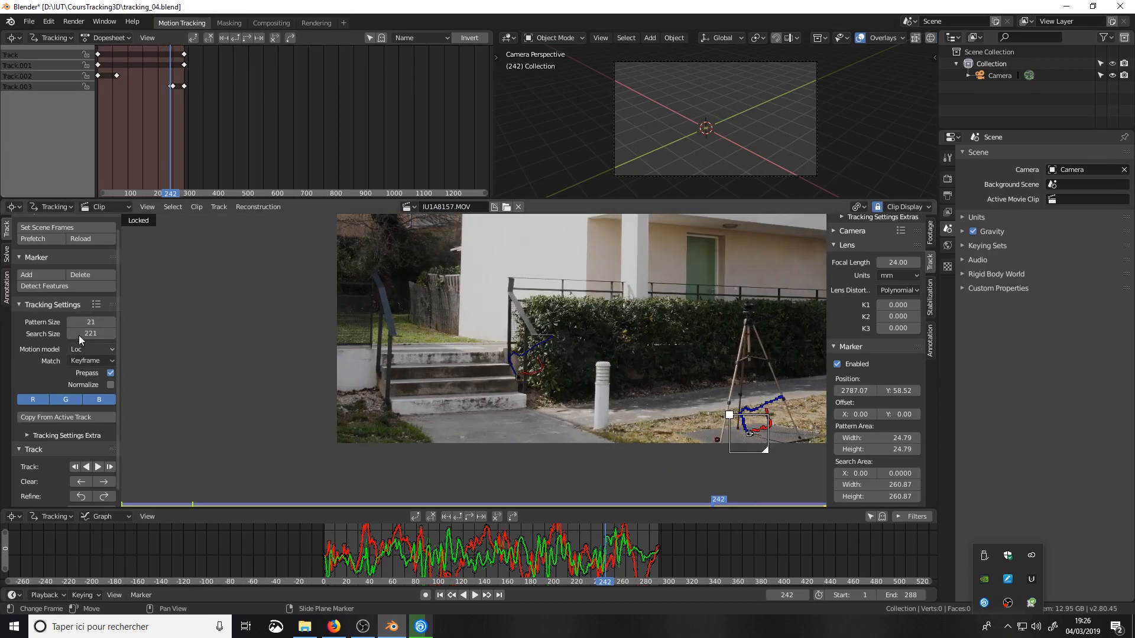
pyautogui.scroll(-2, 562, 326)
pyautogui.moveTo(596, 322); pyautogui.dragTo(557, 362, button='middle')
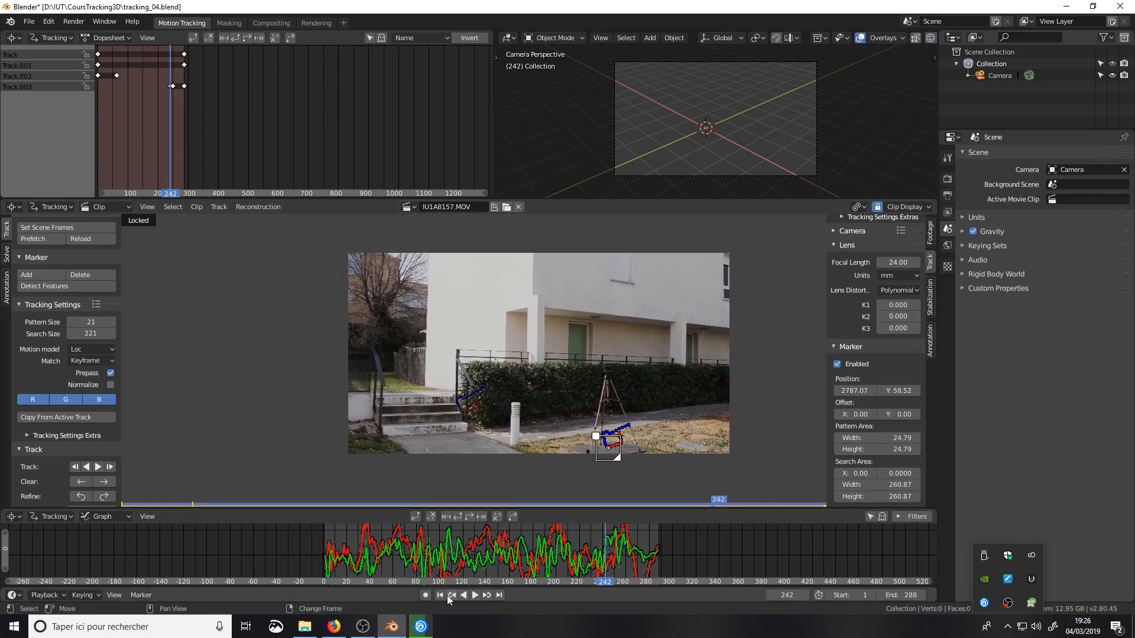
# Return to frame 1 and set the default tracking search size to 150 and pattern size to 30
pyautogui.click(441, 595)
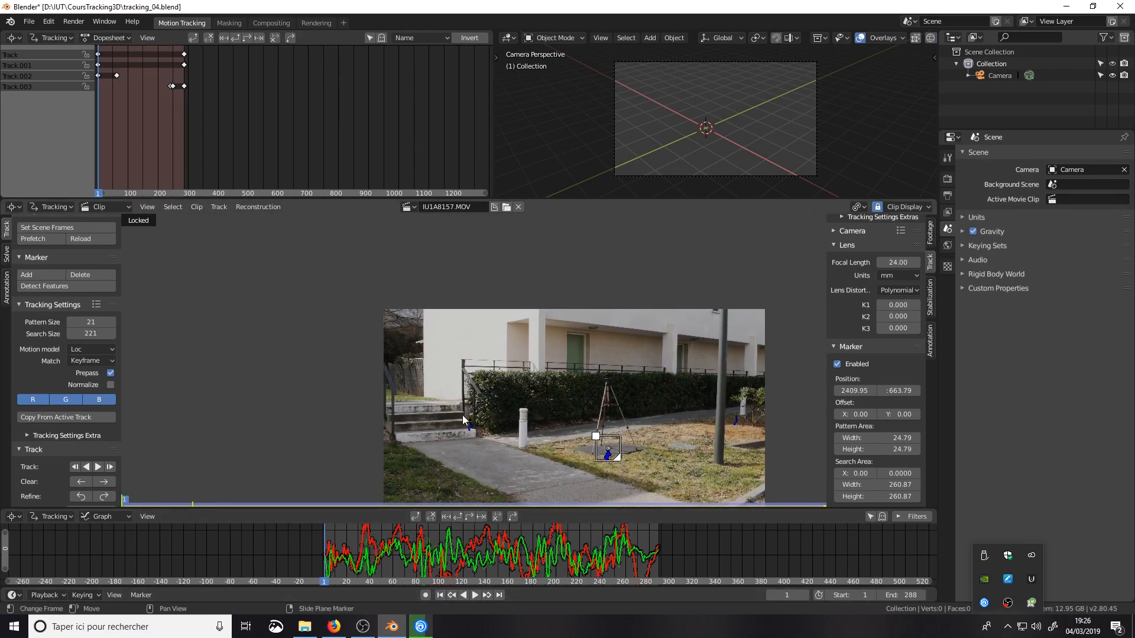
pyautogui.click(105, 334)
pyautogui.write('150')
pyautogui.click(99, 324)
pyautogui.write('30')
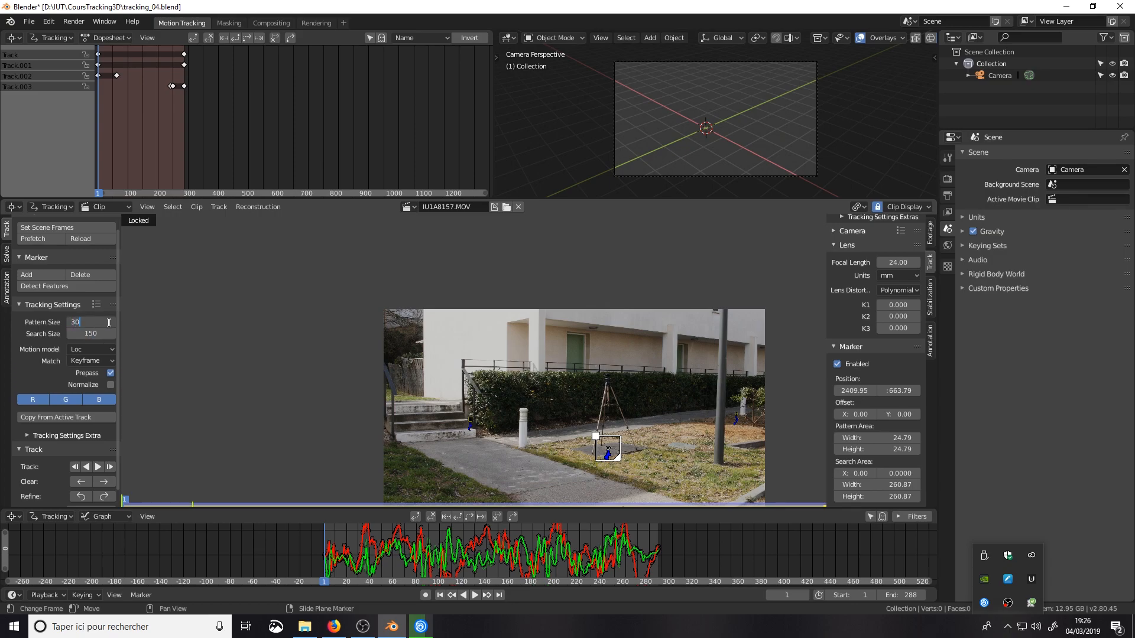
pyautogui.press('Return')
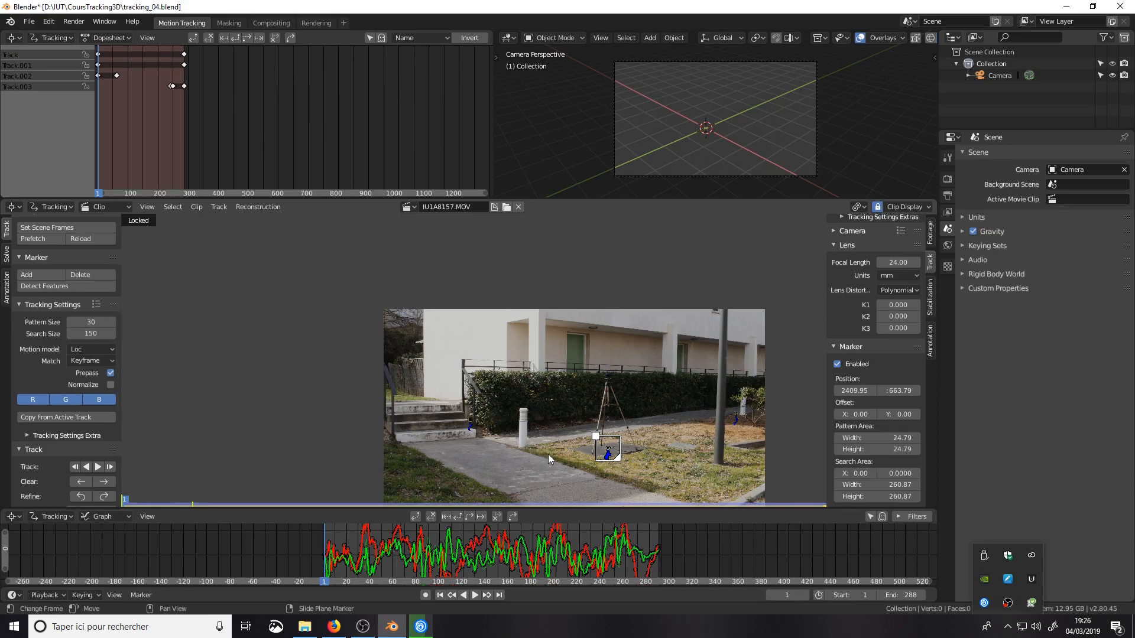
# Detect features automatically across frame 1 with the current defaults and track all the detected markers forwards to frame 288
pyautogui.moveTo(548, 454); pyautogui.dragTo(525, 412, button='middle')
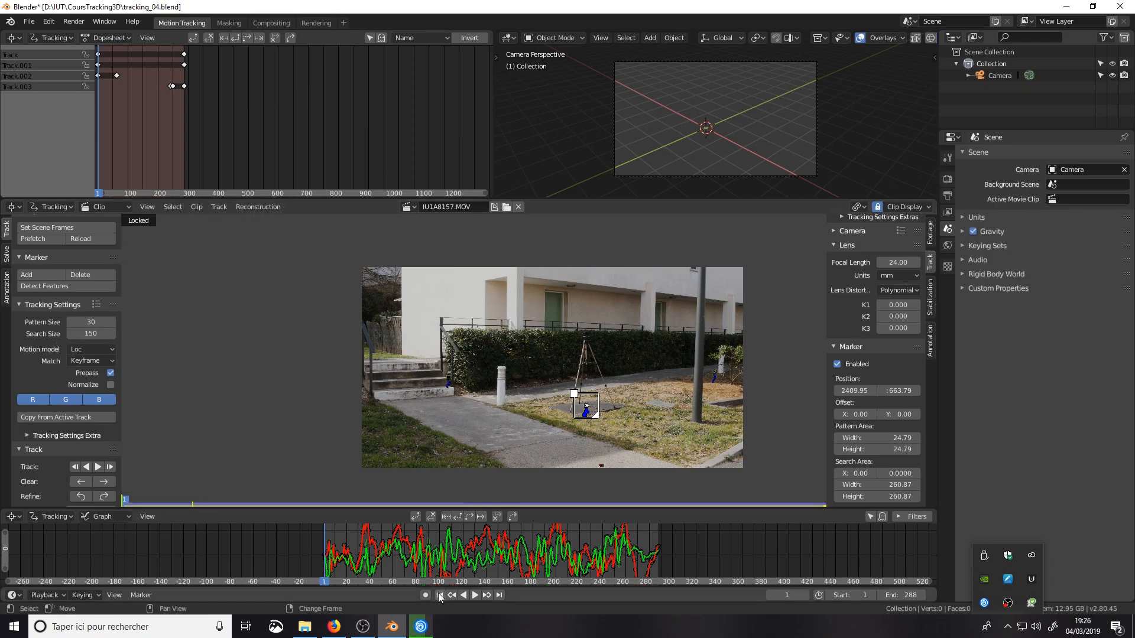
pyautogui.click(62, 287)
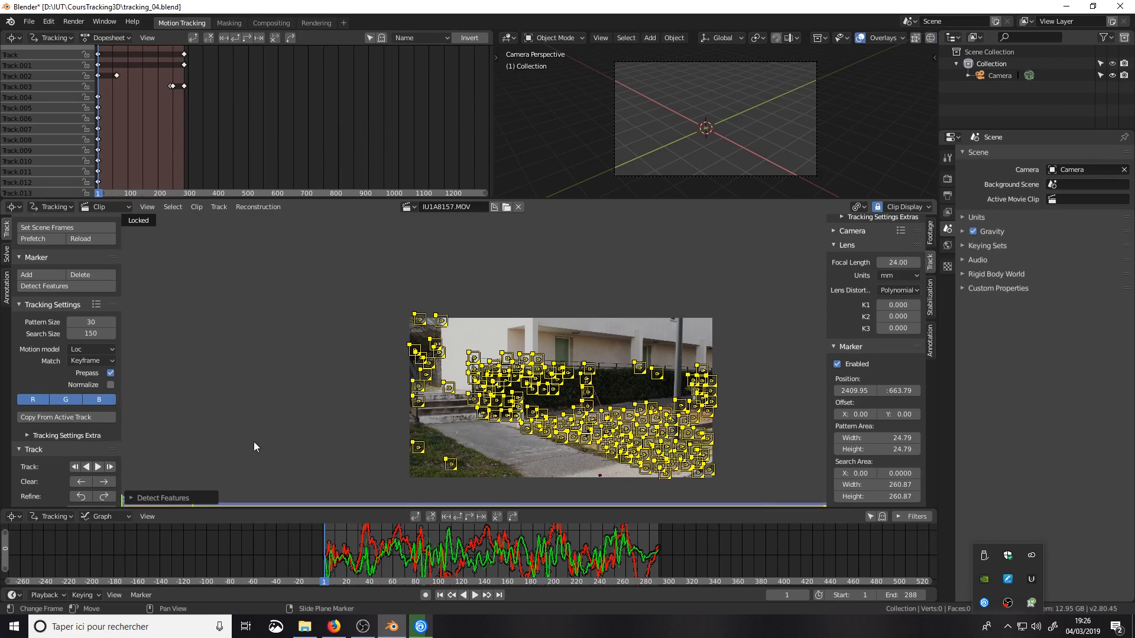
pyautogui.click(98, 467)
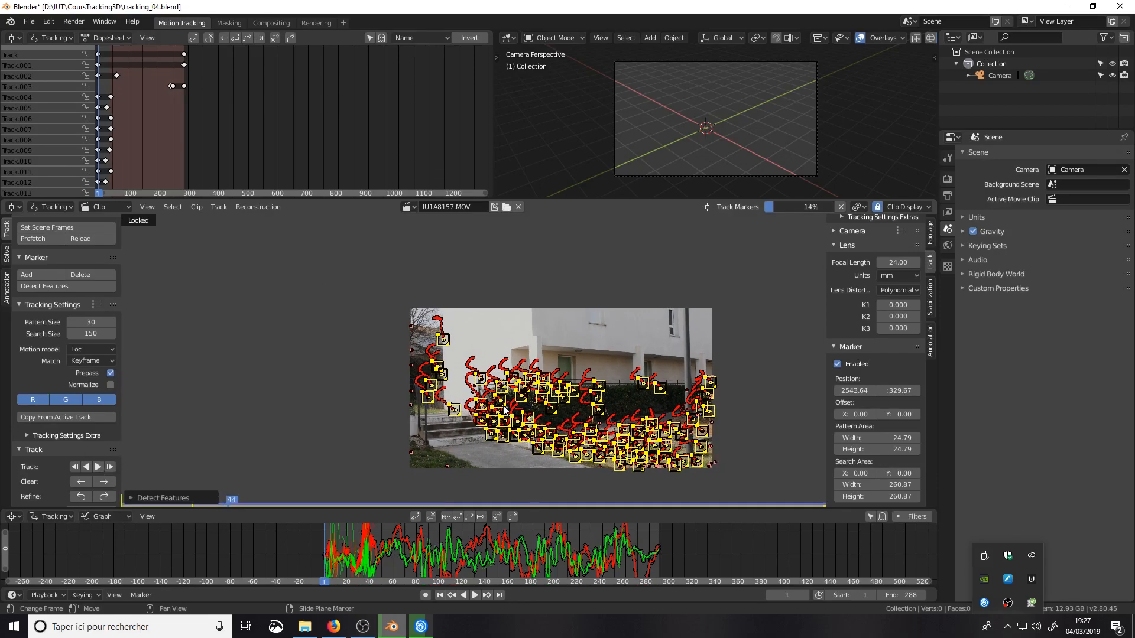
pyautogui.scroll(2, 505, 409)
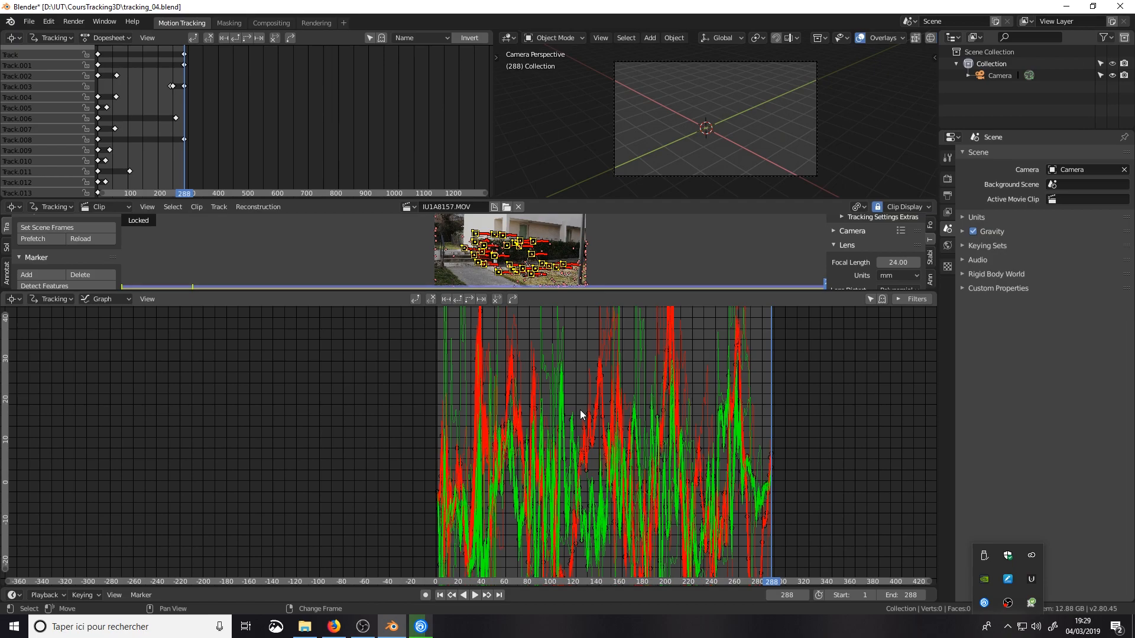
# Examine the motion curves of all tracks in an enlarged graph and the surviving tracks on the footage at frame 288
pyautogui.scroll(-8, 580, 410)
pyautogui.scroll(7, 699, 441)
pyautogui.moveTo(617, 404); pyautogui.dragTo(649, 505, button='middle')
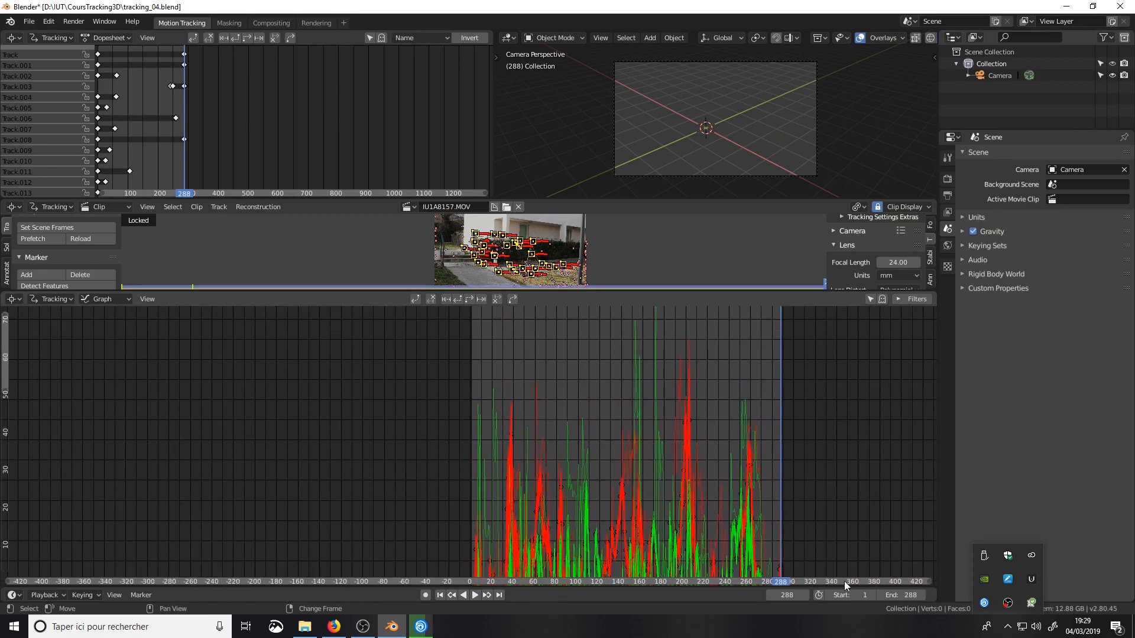
pyautogui.moveTo(930, 583); pyautogui.dragTo(525, 569)
pyautogui.moveTo(587, 503); pyautogui.dragTo(925, 467, button='middle')
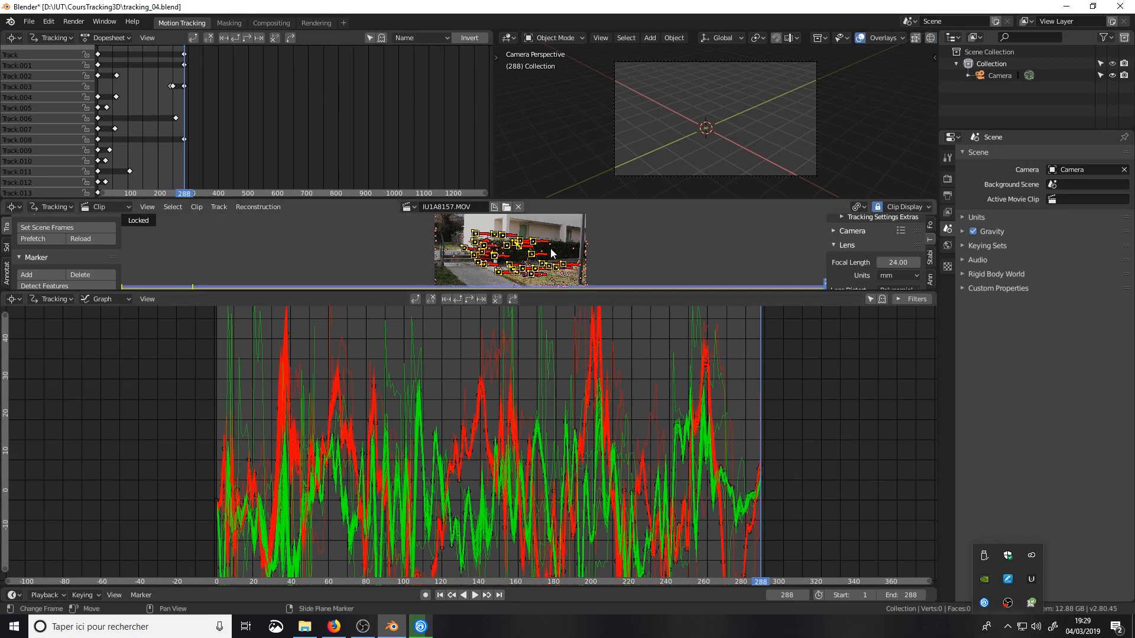
pyautogui.moveTo(560, 289); pyautogui.dragTo(553, 434)
pyautogui.scroll(3, 544, 361)
pyautogui.moveTo(561, 325); pyautogui.dragTo(543, 342, button='middle')
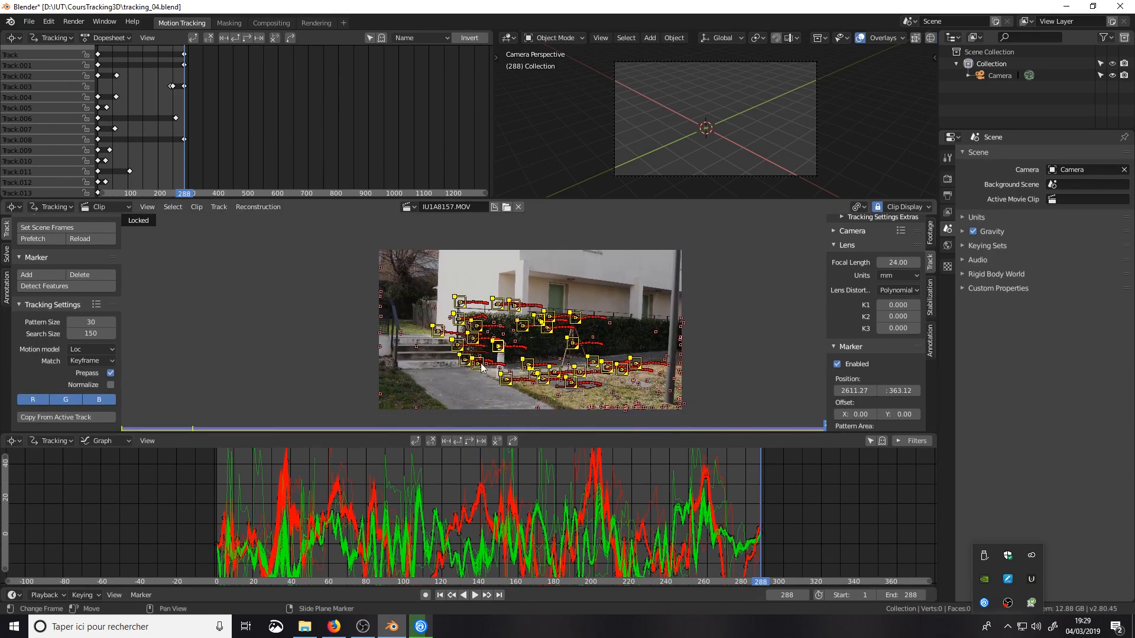
pyautogui.scroll(-1, 473, 326)
pyautogui.scroll(1, 473, 326)
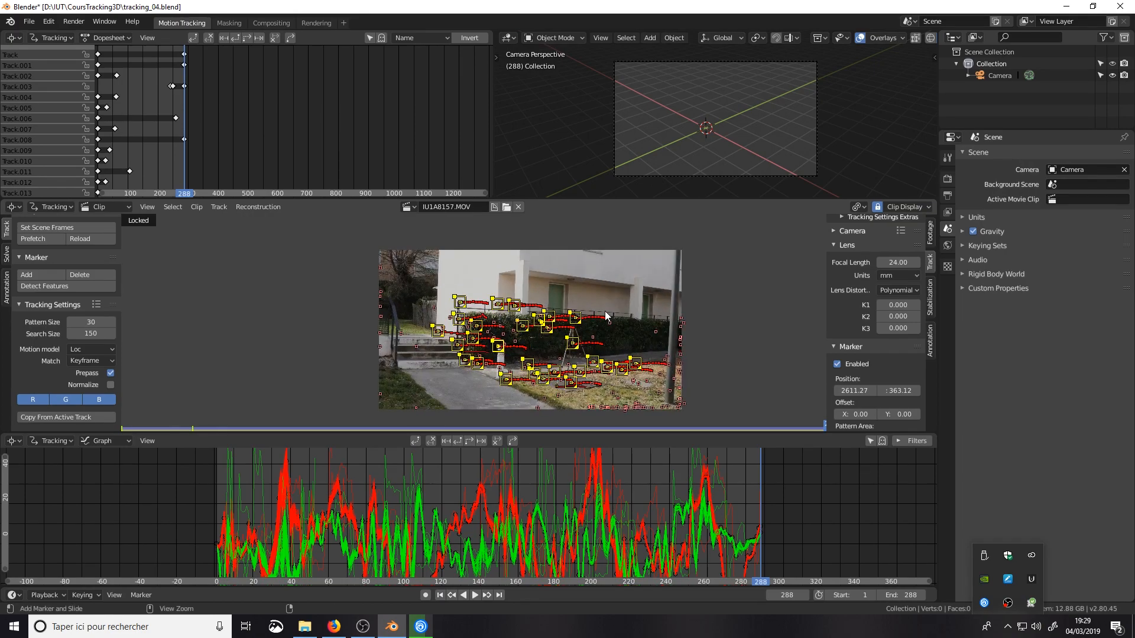
pyautogui.scroll(-1, 520, 333)
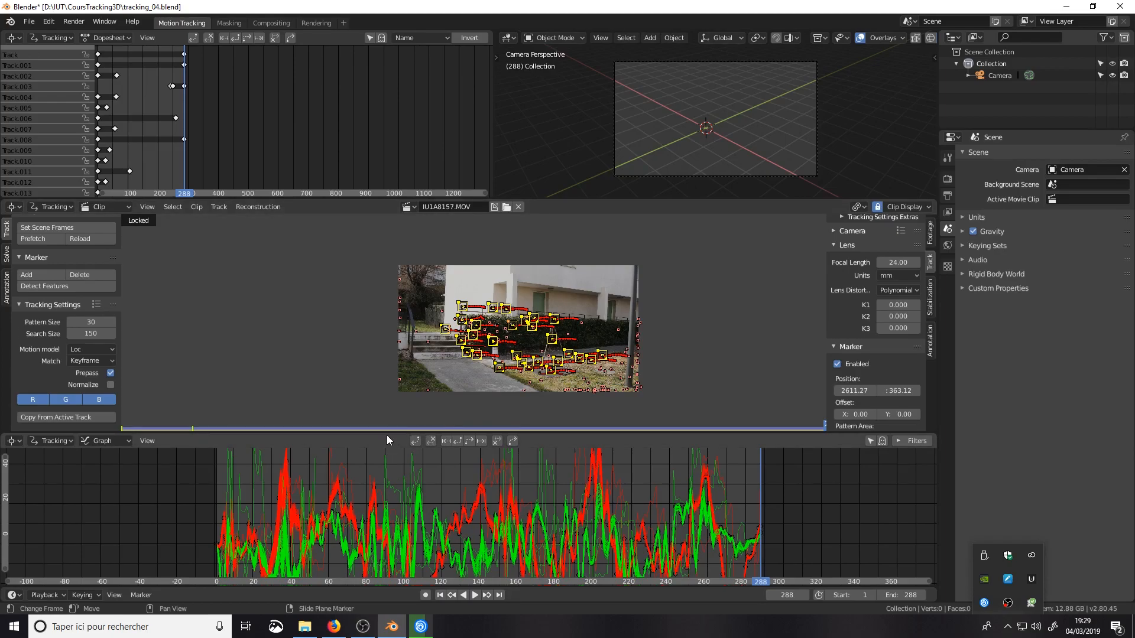
# Delete the stray track whose green curve spikes away from the others near frame 12
pyautogui.moveTo(391, 433); pyautogui.dragTo(414, 309)
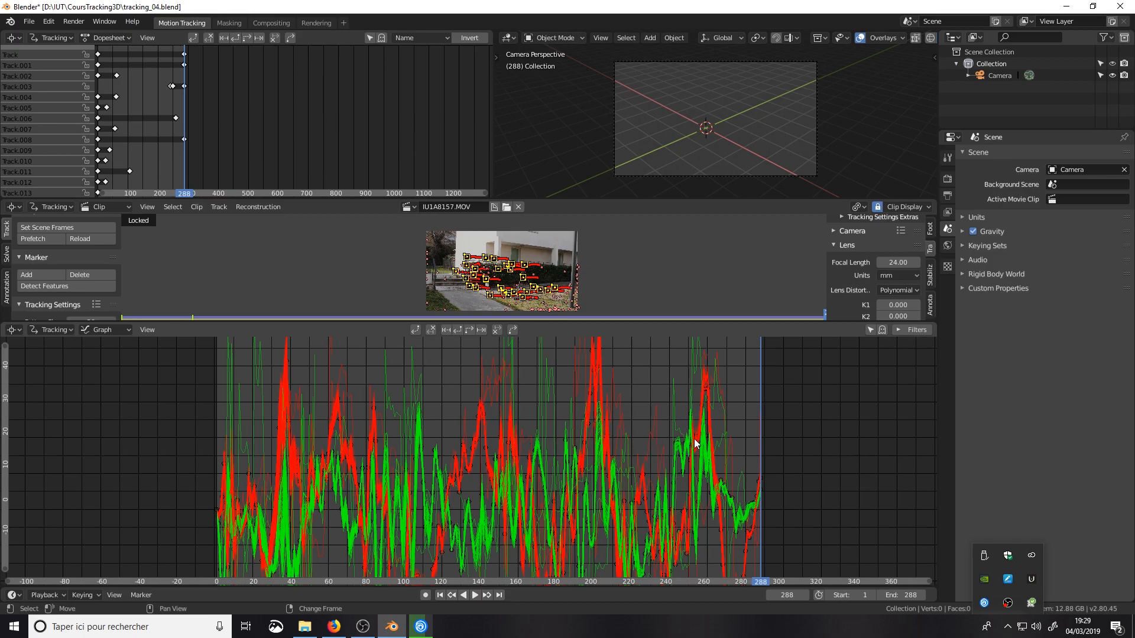
pyautogui.click(245, 451)
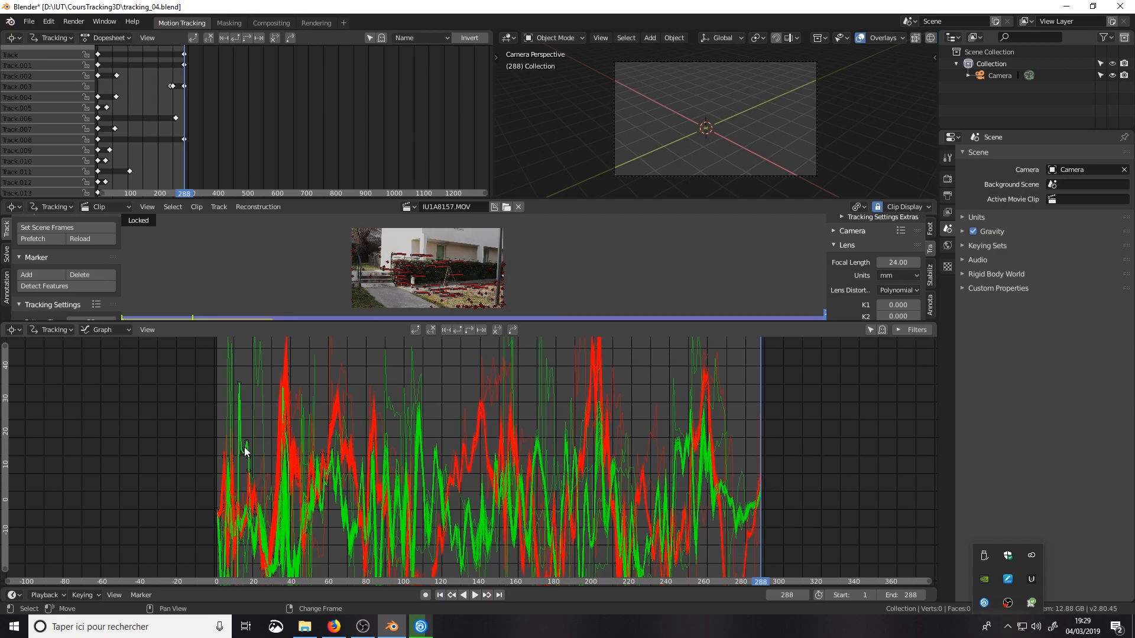
pyautogui.scroll(6, 452, 274)
pyautogui.moveTo(446, 273); pyautogui.dragTo(344, 232, button='middle')
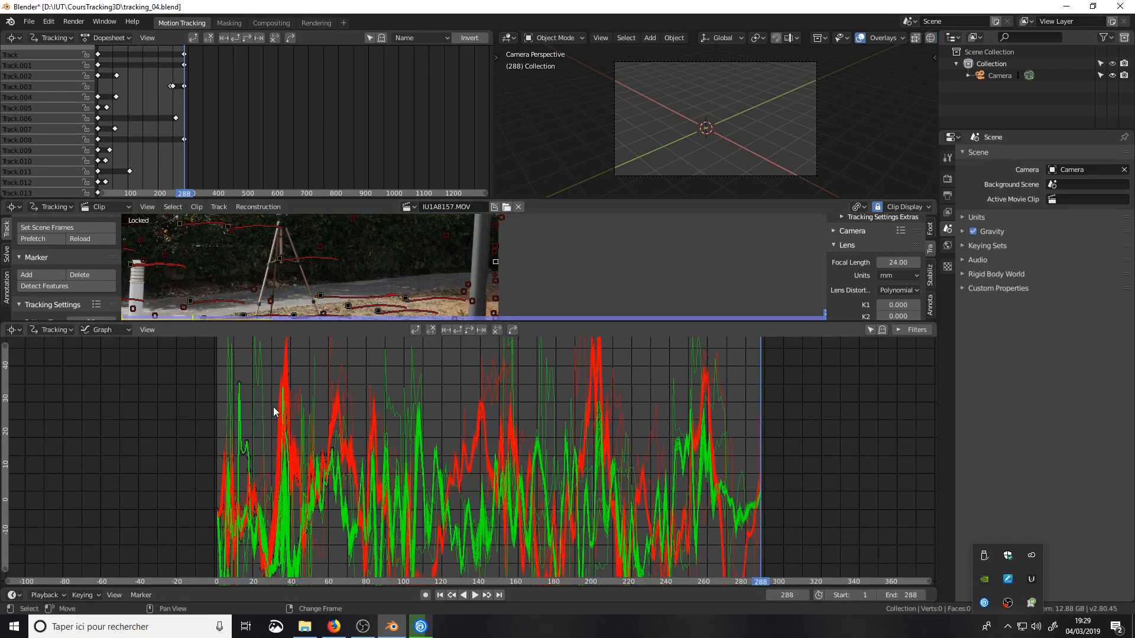
pyautogui.click(262, 394)
pyautogui.click(239, 406)
pyautogui.press('x')
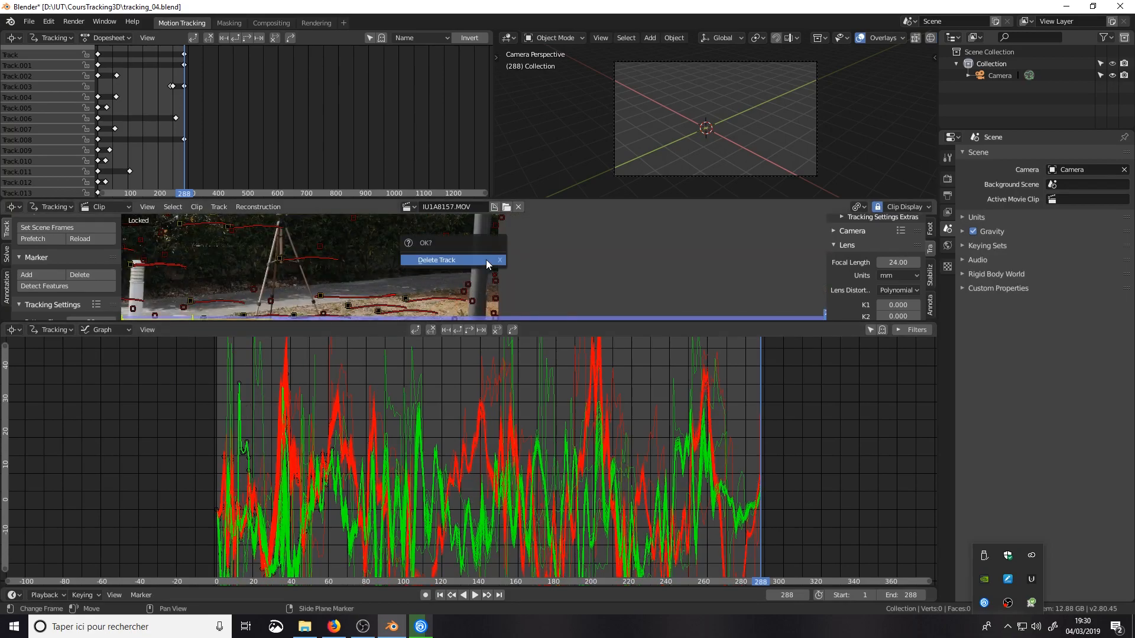
# Delete the track at the white post whose green curve jumps out near frame 22
pyautogui.click(262, 373)
pyautogui.press('x')
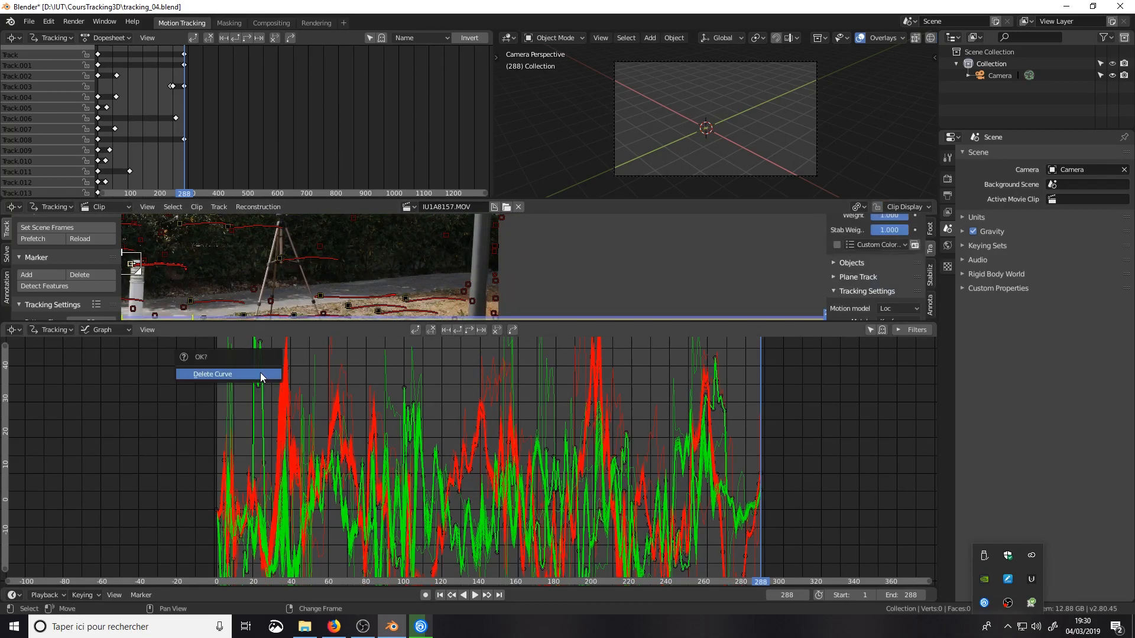
pyautogui.press('x')
pyautogui.click(415, 257)
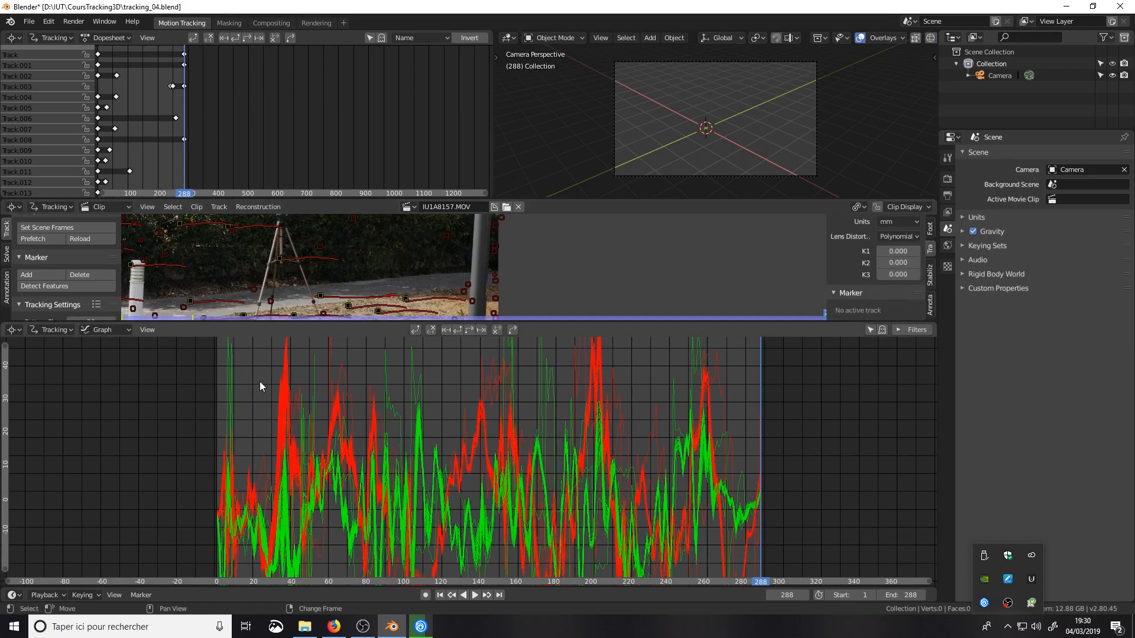
# Delete the two tracks whose green curves shoot up near frame 7
pyautogui.click(232, 369)
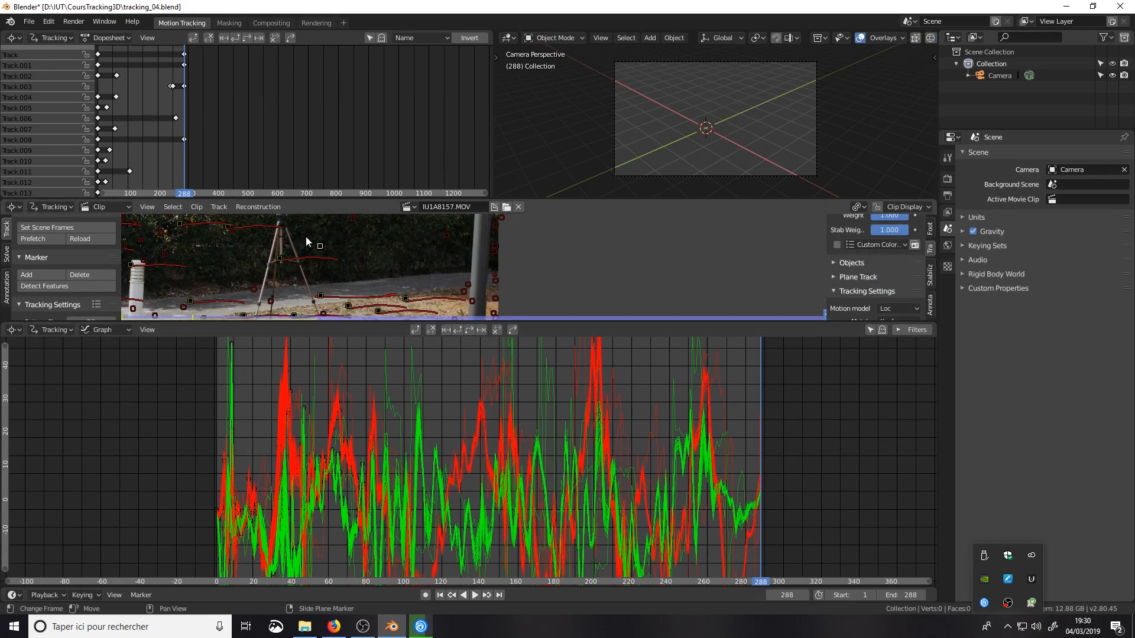
pyautogui.press('x')
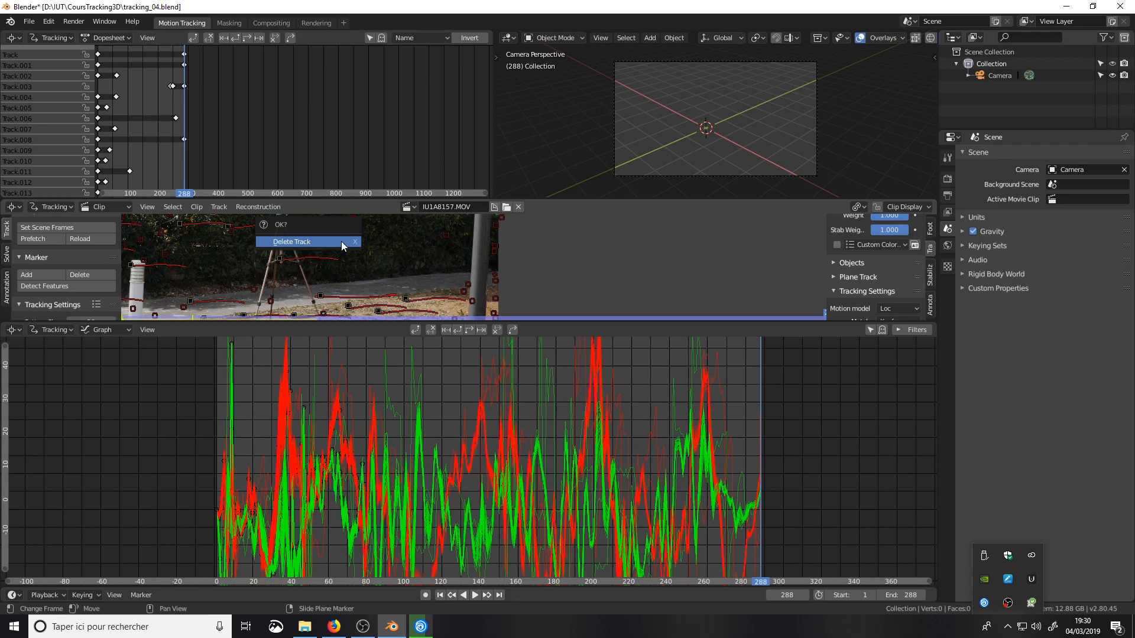
pyautogui.click(342, 241)
pyautogui.click(232, 374)
pyautogui.press('x')
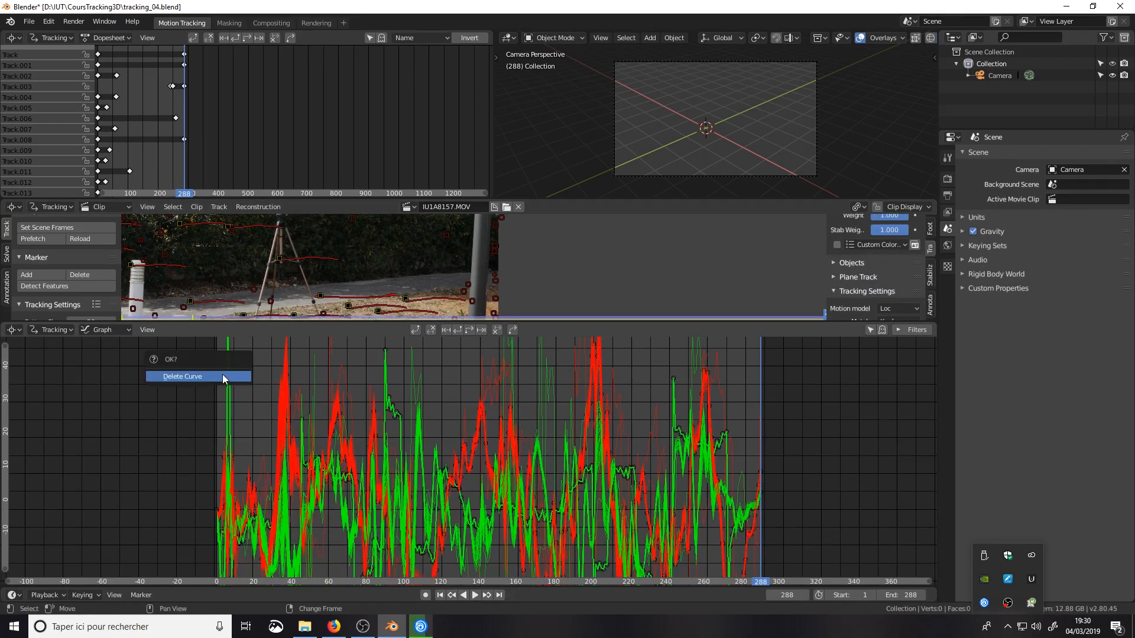
pyautogui.click(222, 374)
# Delete the two outlying tracks whose green curves peak near frames 52 and 105
pyautogui.click(316, 376)
pyautogui.press('x')
pyautogui.click(316, 371)
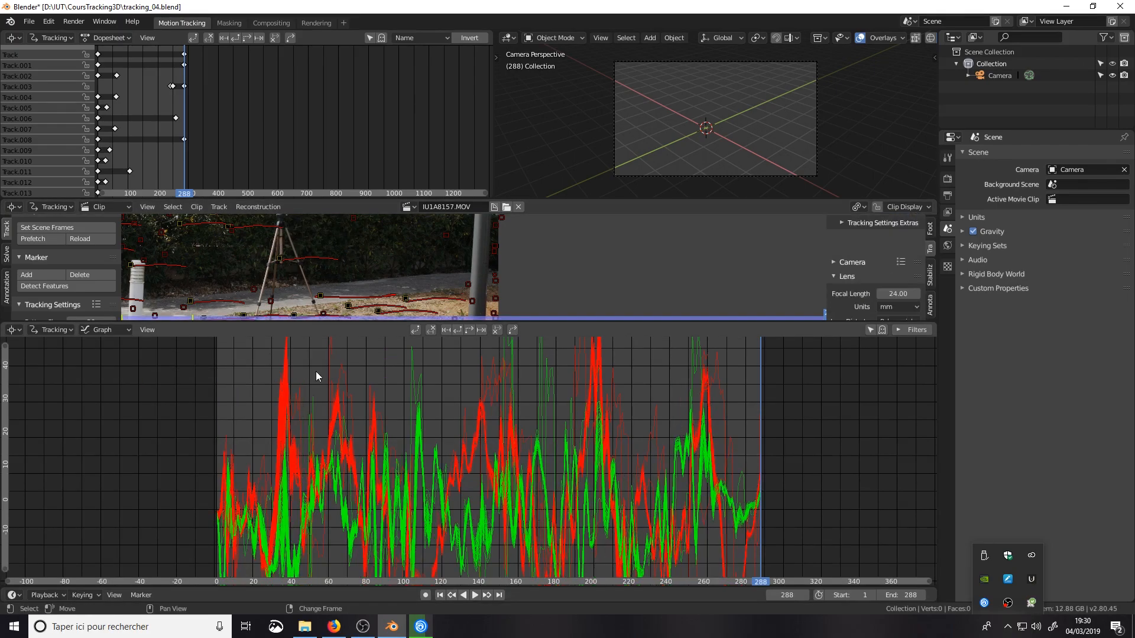
pyautogui.click(420, 385)
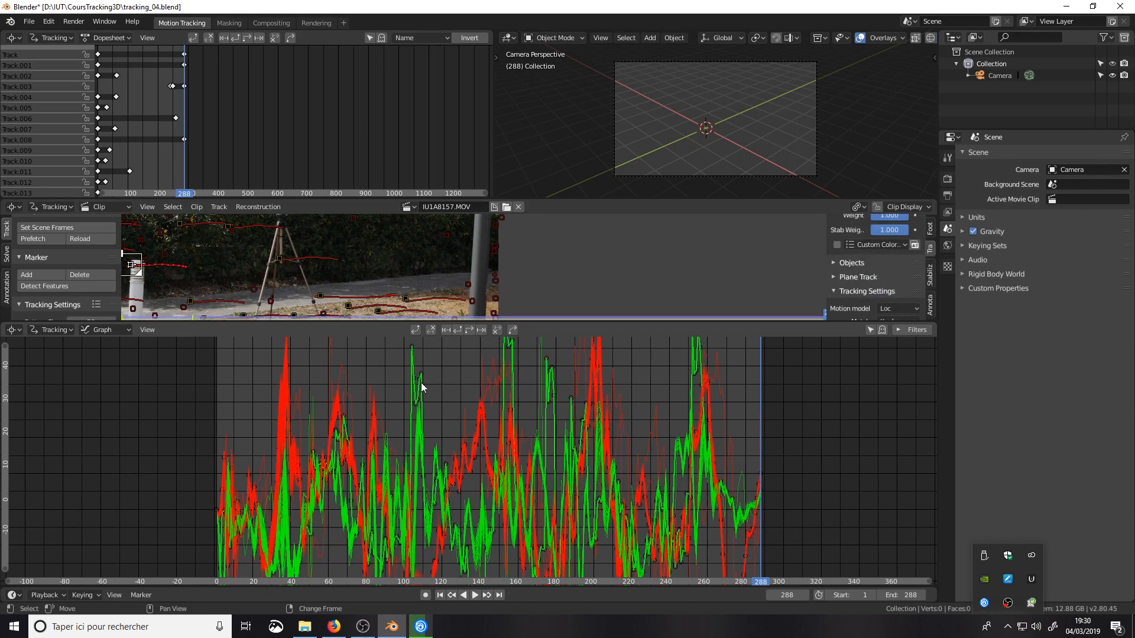
pyautogui.press('x')
pyautogui.click(405, 383)
# Delete the two outlying tracks whose curves stand out near frames 45 and 51
pyautogui.click(302, 398)
pyautogui.press('x')
pyautogui.click(304, 400)
pyautogui.click(313, 402)
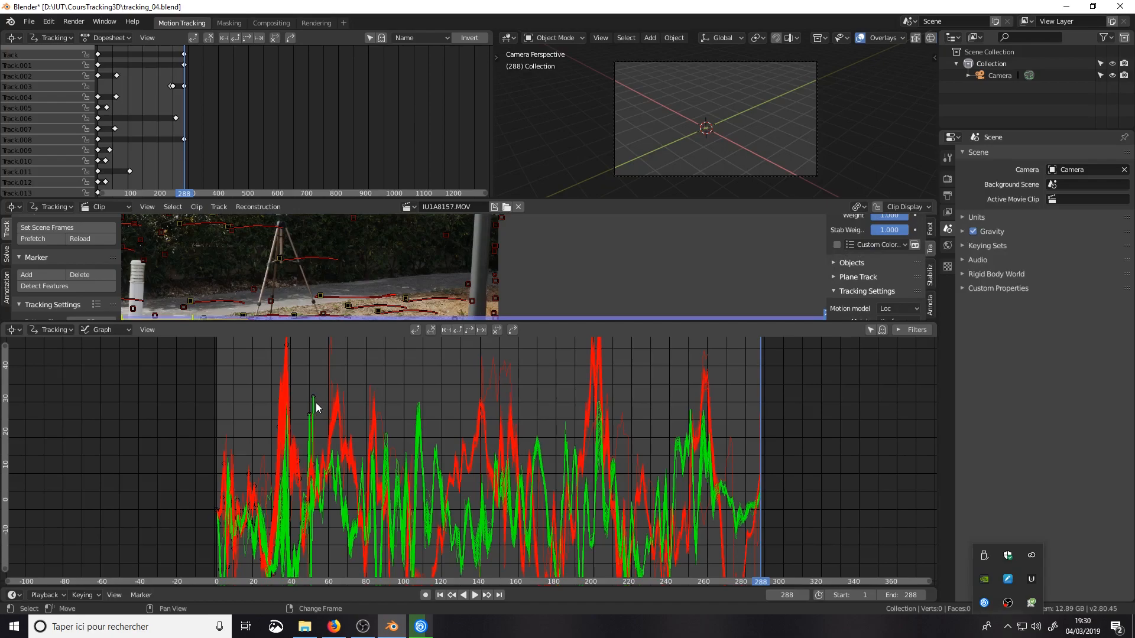
pyautogui.press('x')
pyautogui.click(314, 403)
# Delete the tracks whose curves leave the main bundle near frames 59 and 87
pyautogui.click(328, 350)
pyautogui.press('x')
pyautogui.click(326, 349)
pyautogui.click(379, 418)
pyautogui.press('x')
pyautogui.click(381, 418)
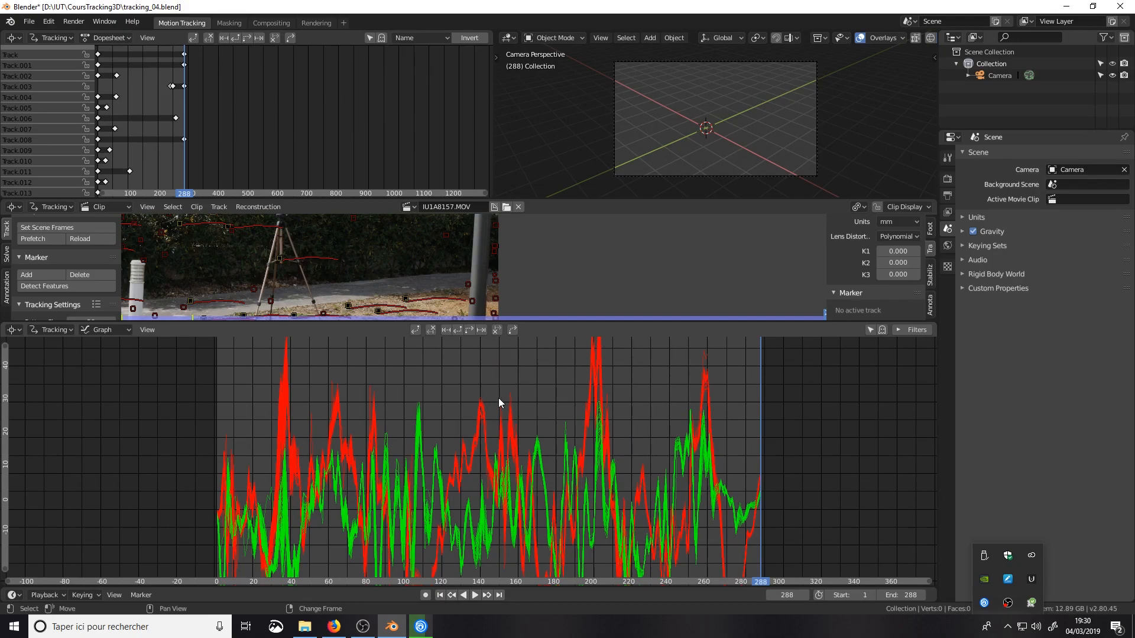
# Delete the track whose curve peaks above the bundle near frame 260
pyautogui.click(702, 357)
pyautogui.press('x')
pyautogui.click(703, 358)
# Delete the two tracks whose curves dip far below the bundle near frames 52 and 15
pyautogui.moveTo(701, 412); pyautogui.dragTo(740, 515, button='middle')
pyautogui.click(354, 540)
pyautogui.press('x')
pyautogui.click(353, 539)
pyautogui.click(284, 515)
pyautogui.press('x')
pyautogui.click(284, 515)
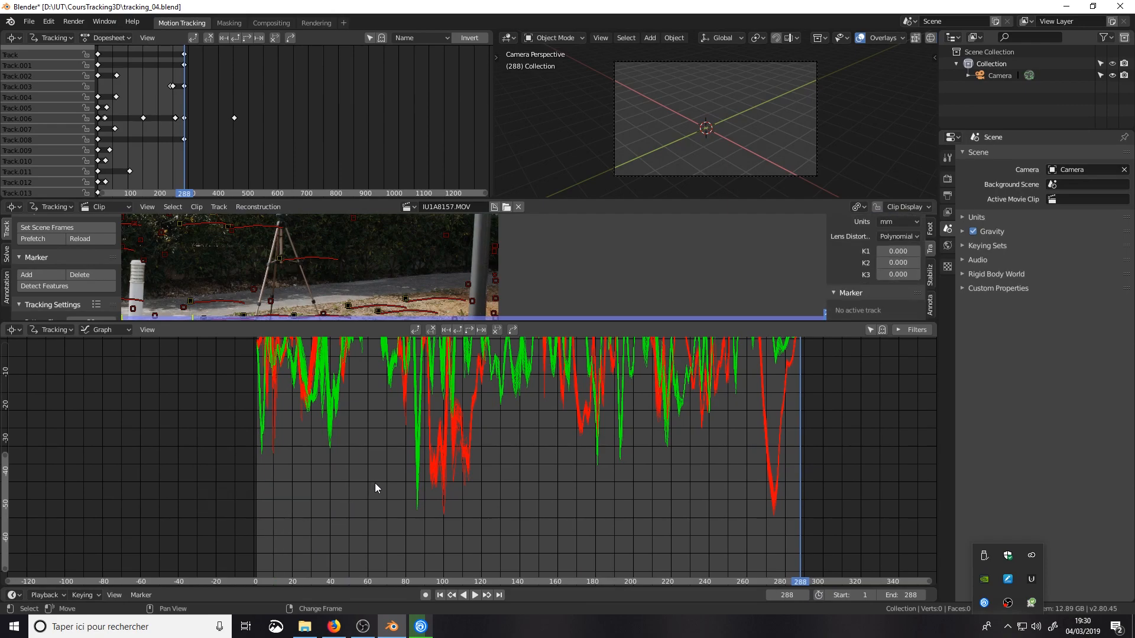
# Enlarge the clip view and examine the remaining tracks over the hedge, stairs, tripod and grass at frame 288
pyautogui.scroll(-3, 634, 515)
pyautogui.scroll(-3, 495, 461)
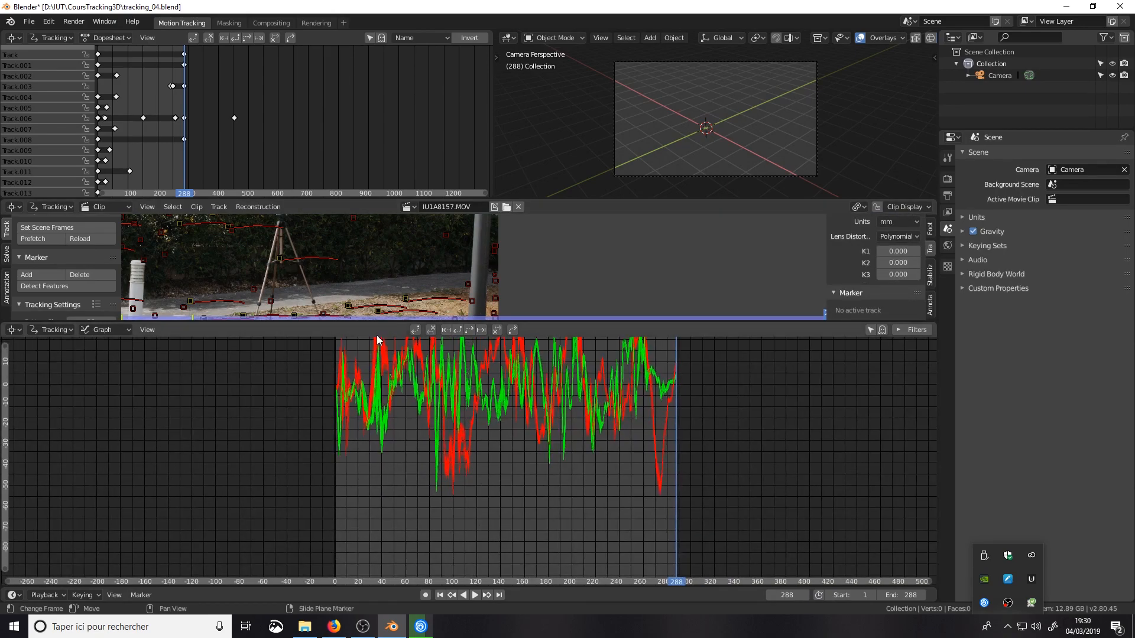
pyautogui.moveTo(380, 321); pyautogui.dragTo(381, 523)
pyautogui.scroll(2, 483, 400)
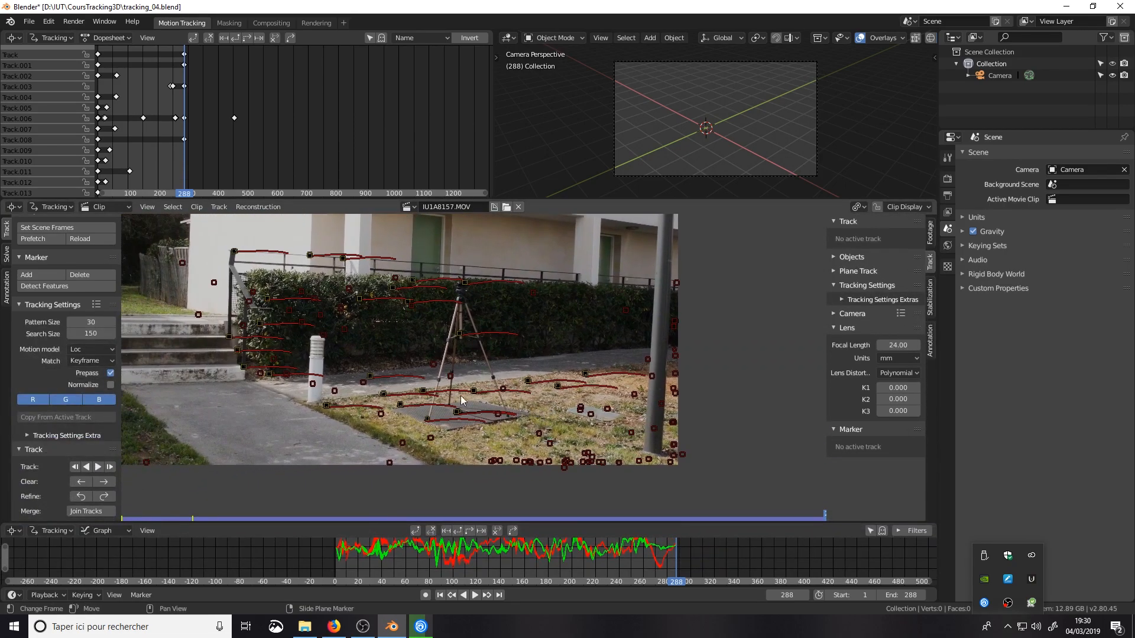
pyautogui.scroll(-2, 311, 349)
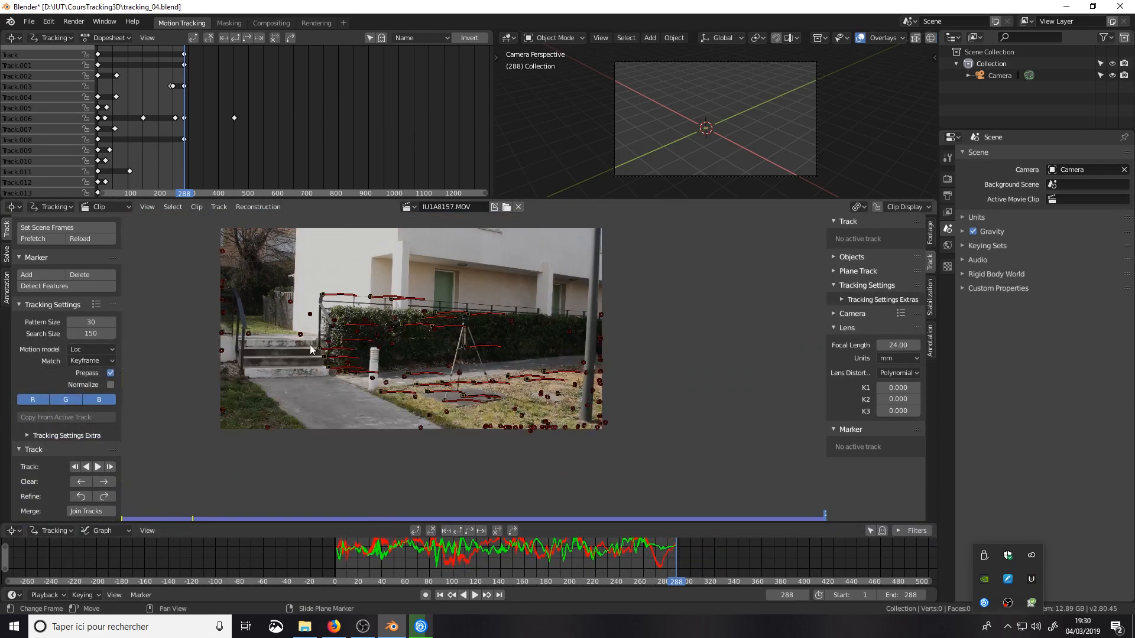
pyautogui.moveTo(310, 348); pyautogui.dragTo(326, 383, button='middle')
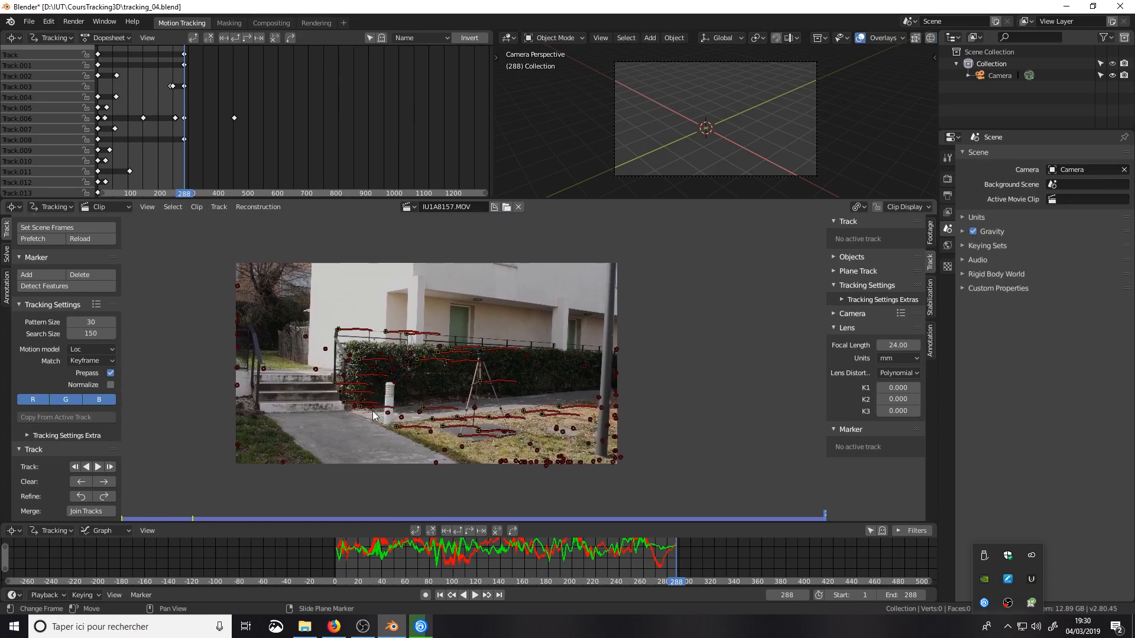